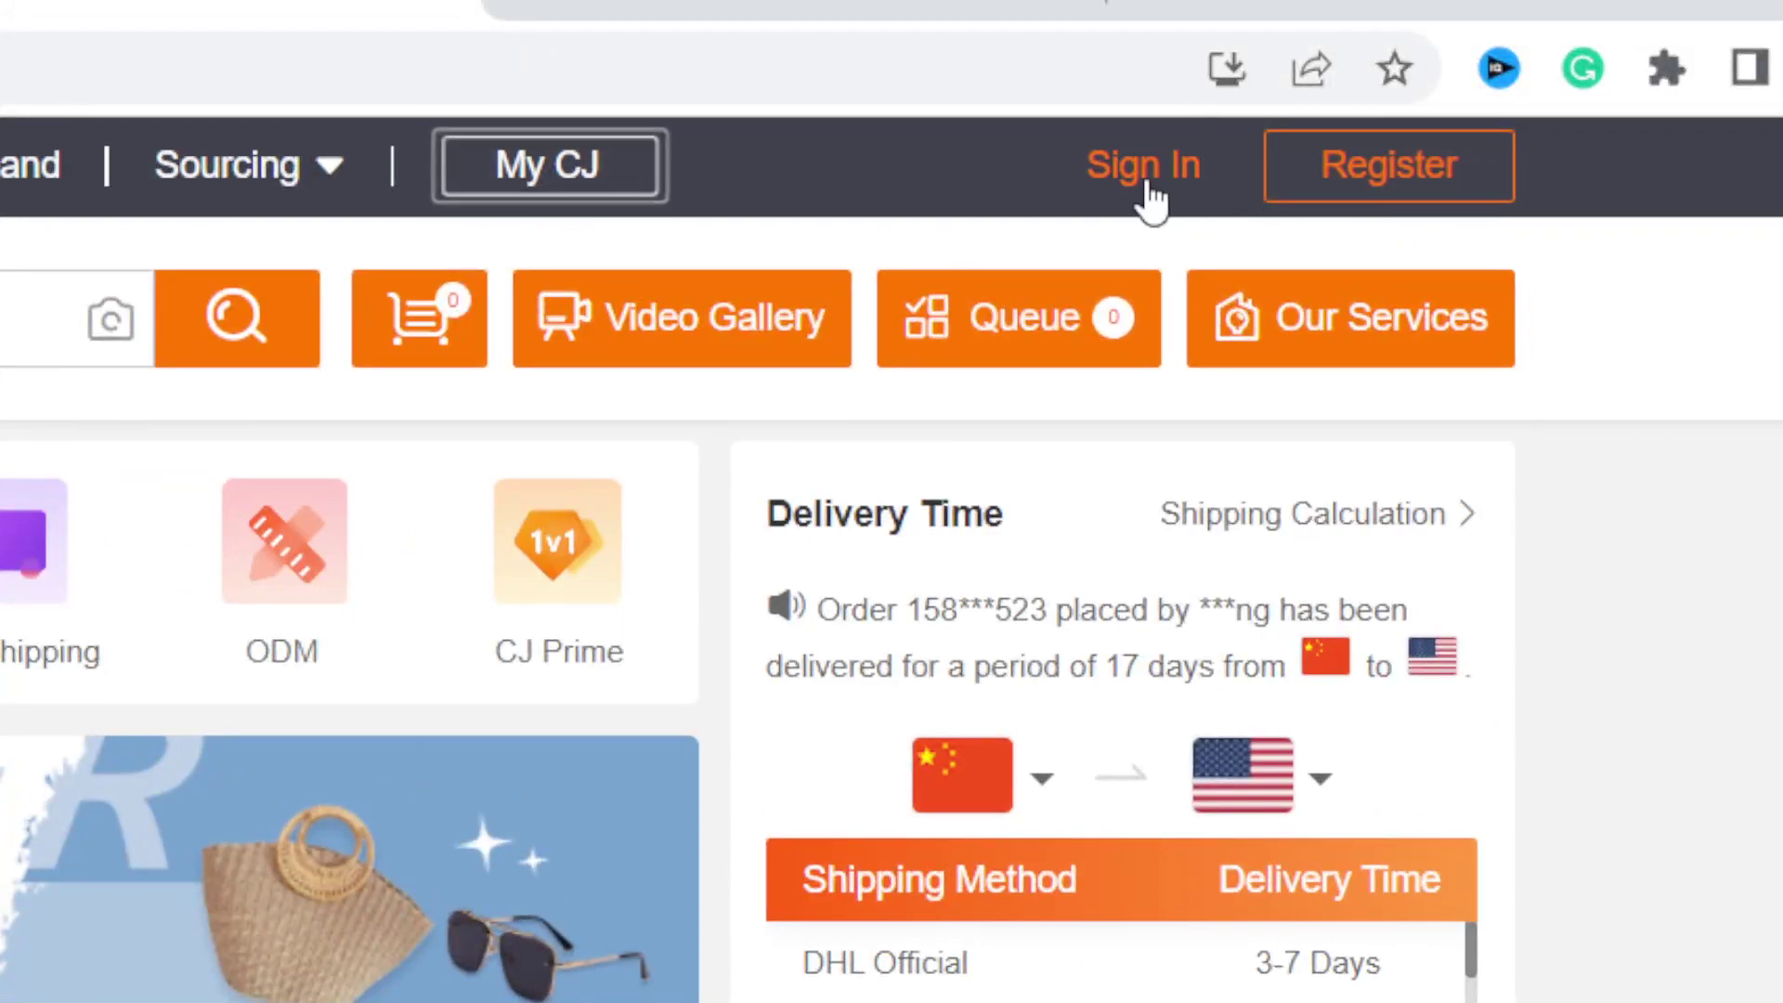
# Sign in to CJdropshipping with the existing Google account and dismiss the welcome assistant
pyautogui.click(1154, 167)
pyautogui.click(17, 40)
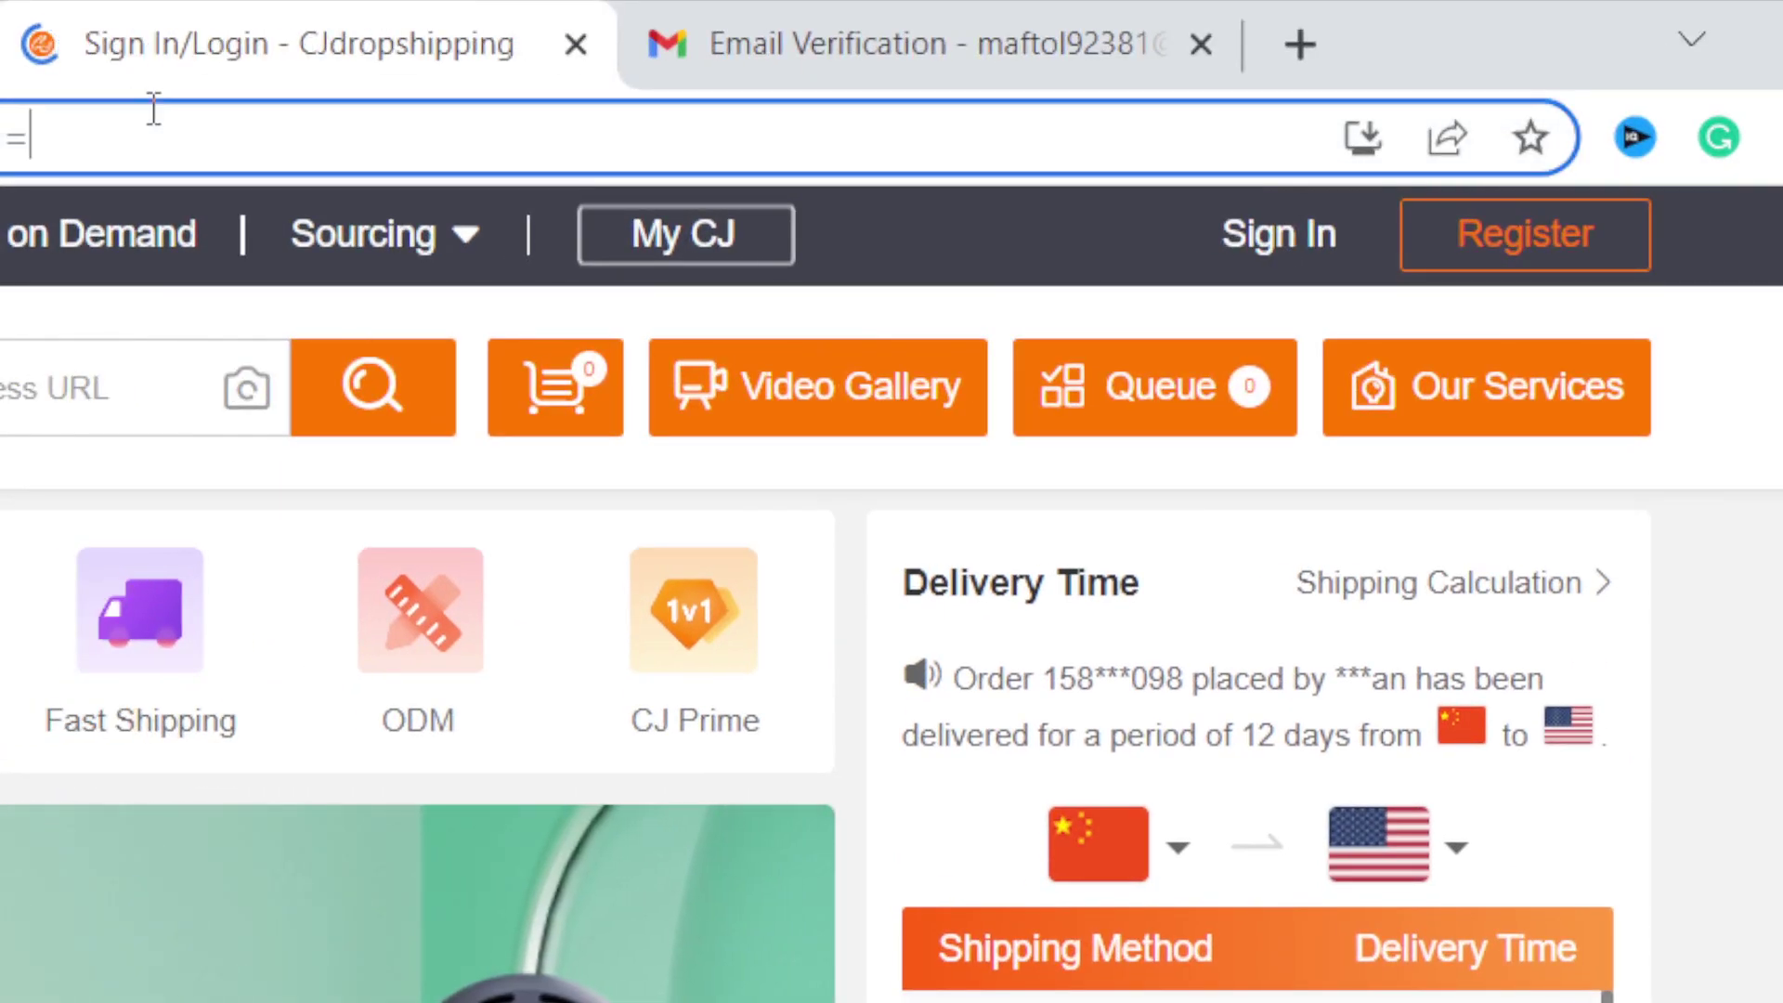
pyautogui.doubleClick(152, 108)
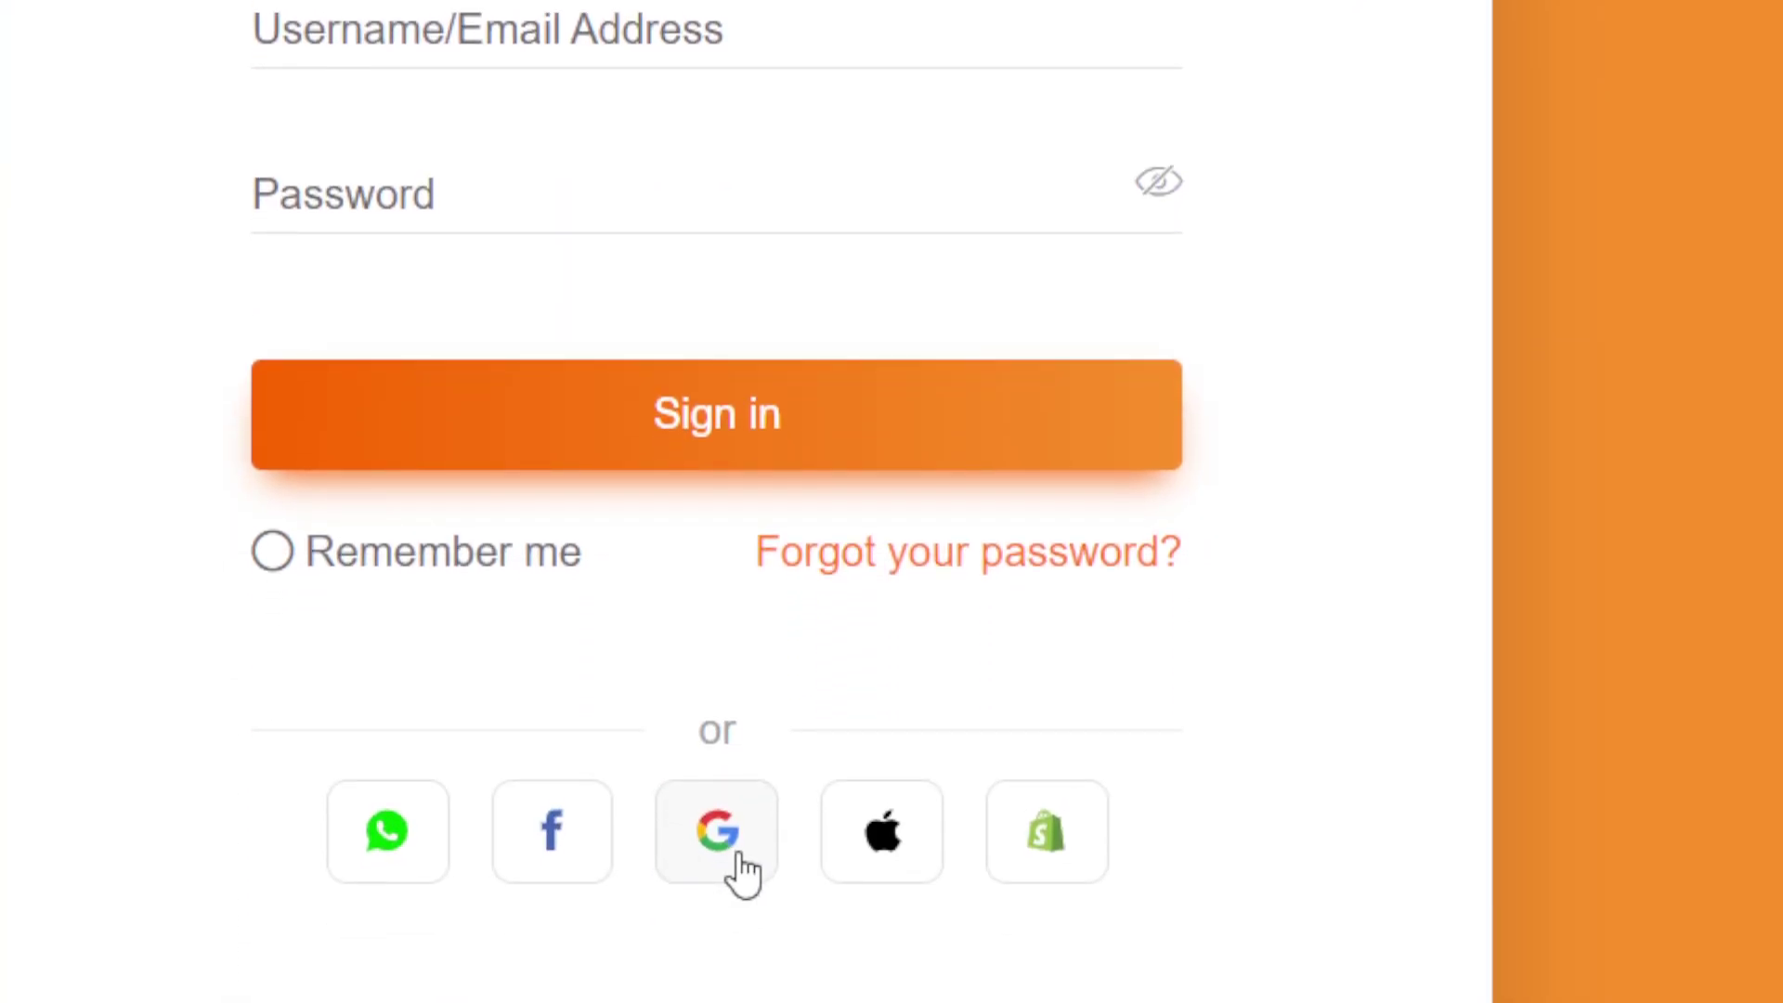
pyautogui.click(740, 862)
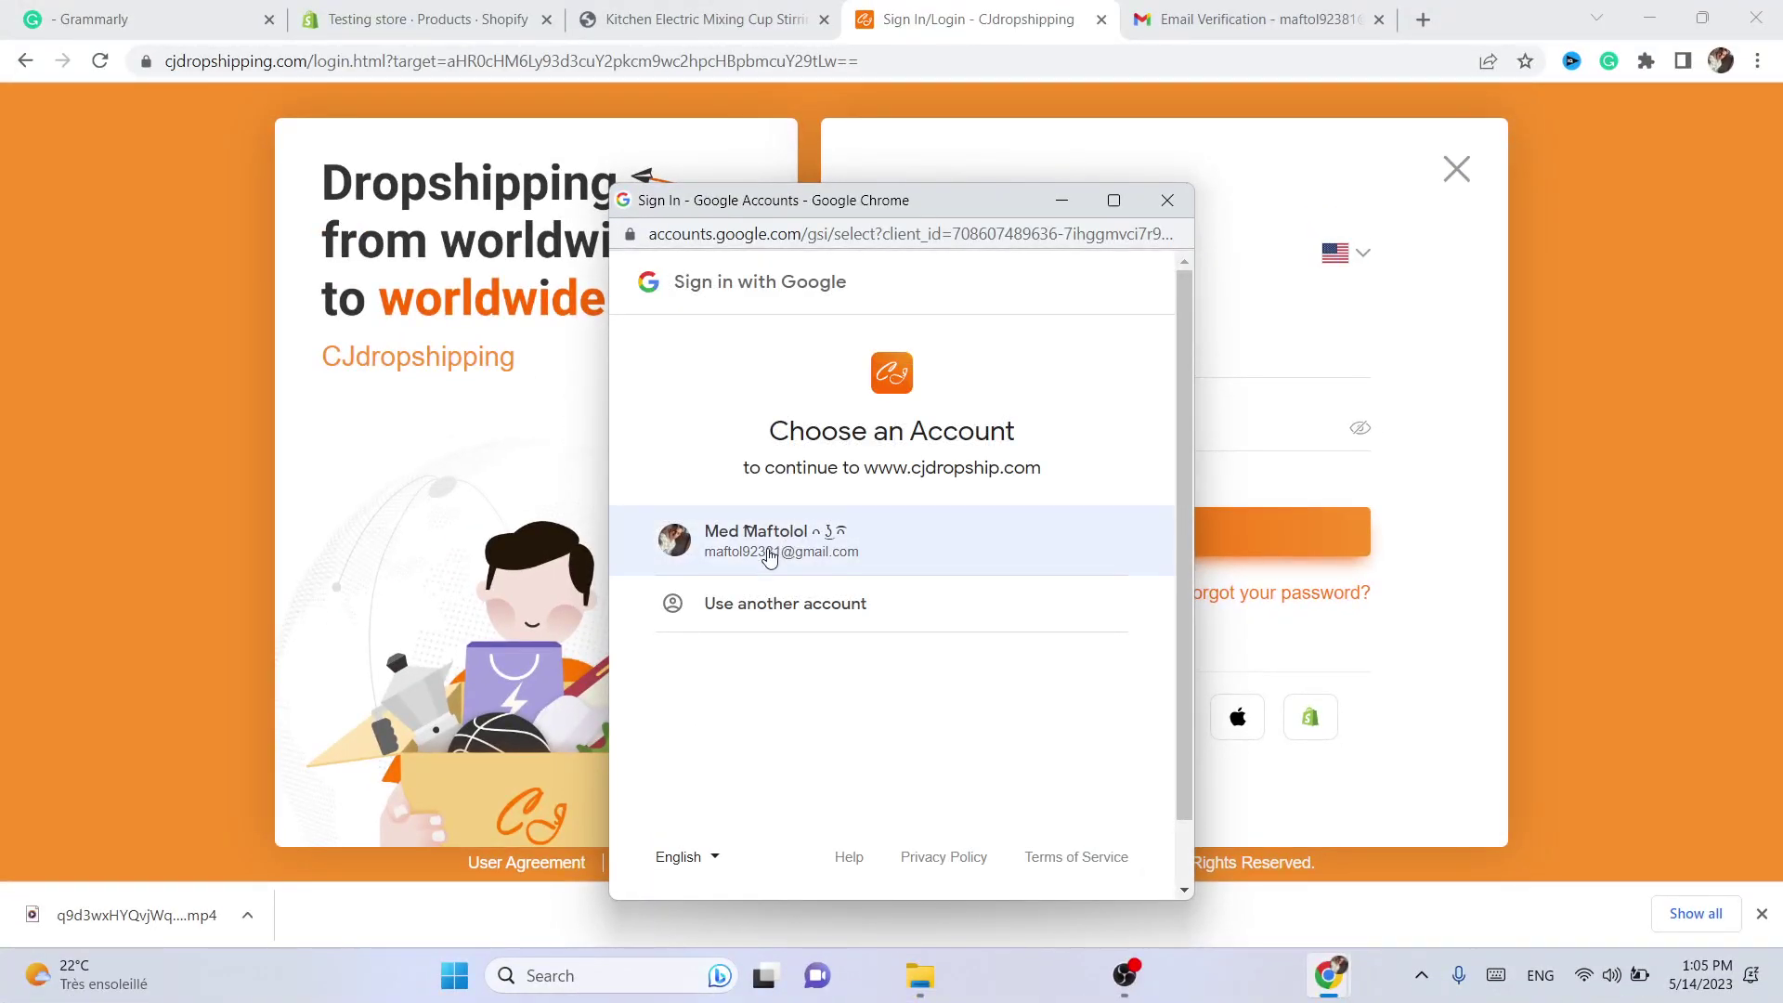
pyautogui.click(769, 556)
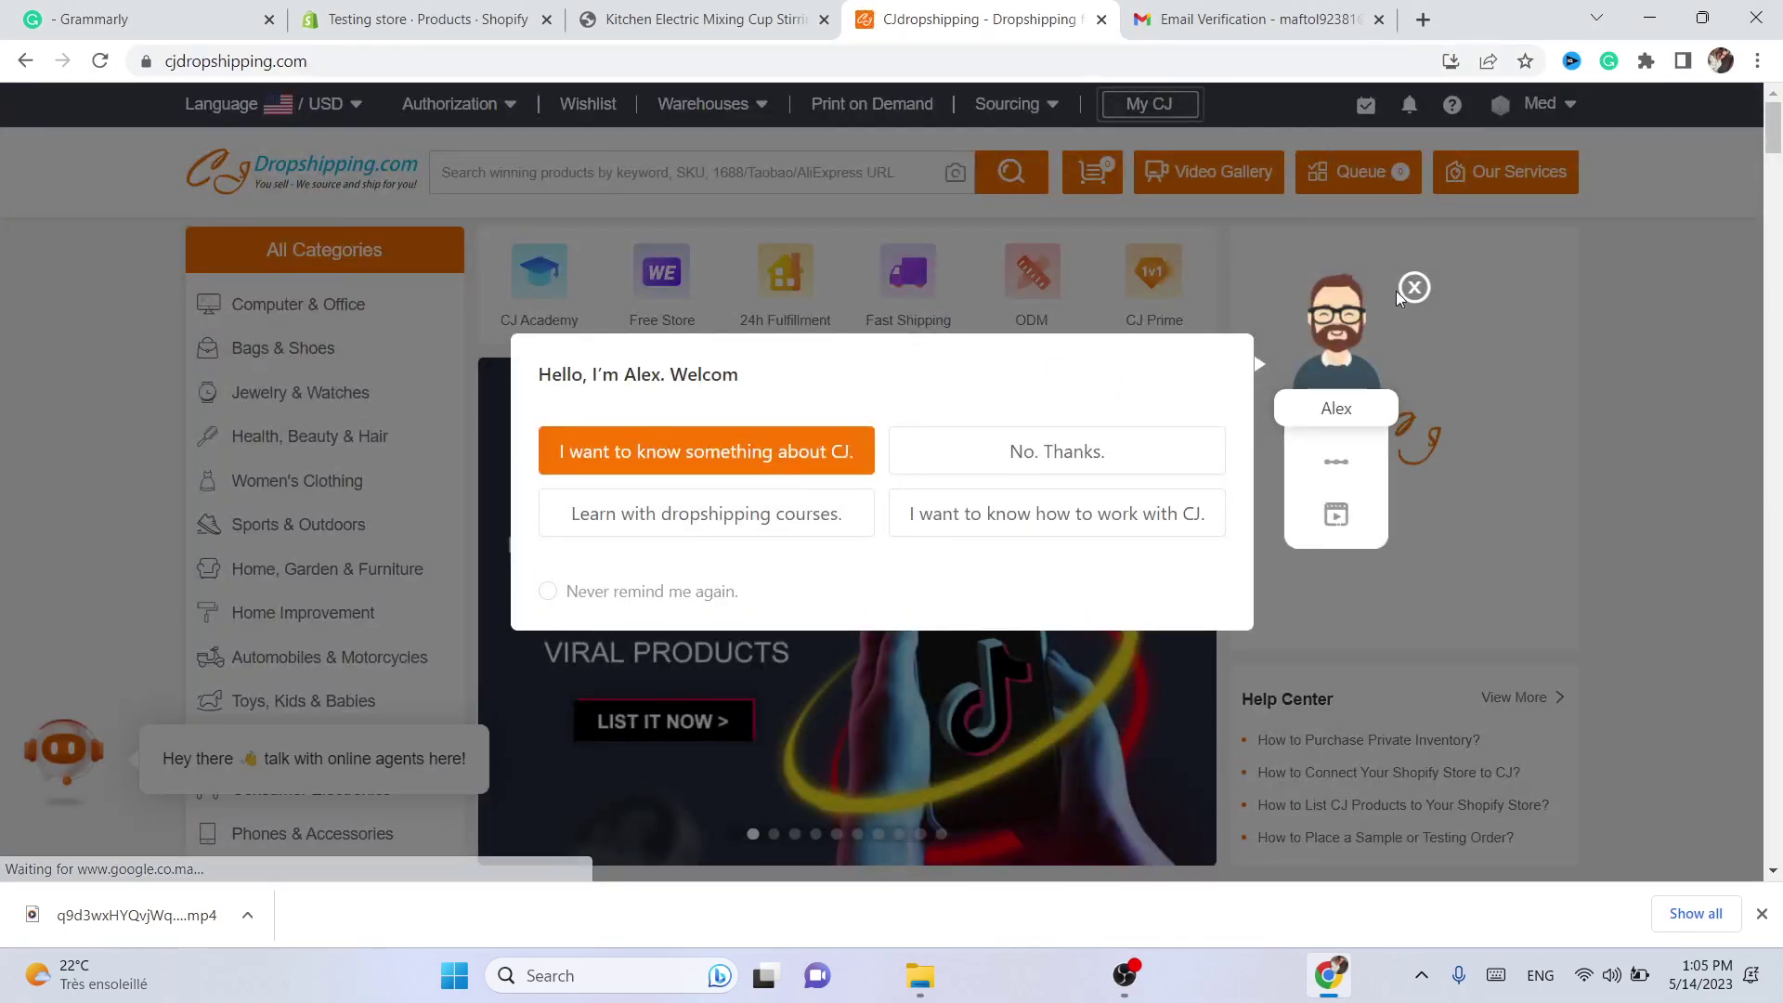
pyautogui.click(1415, 286)
# Review the Kitchen Electric Mixing Cup product title in the Shopify store preview, and return to the CJdropshipping home page
pyautogui.click(640, 16)
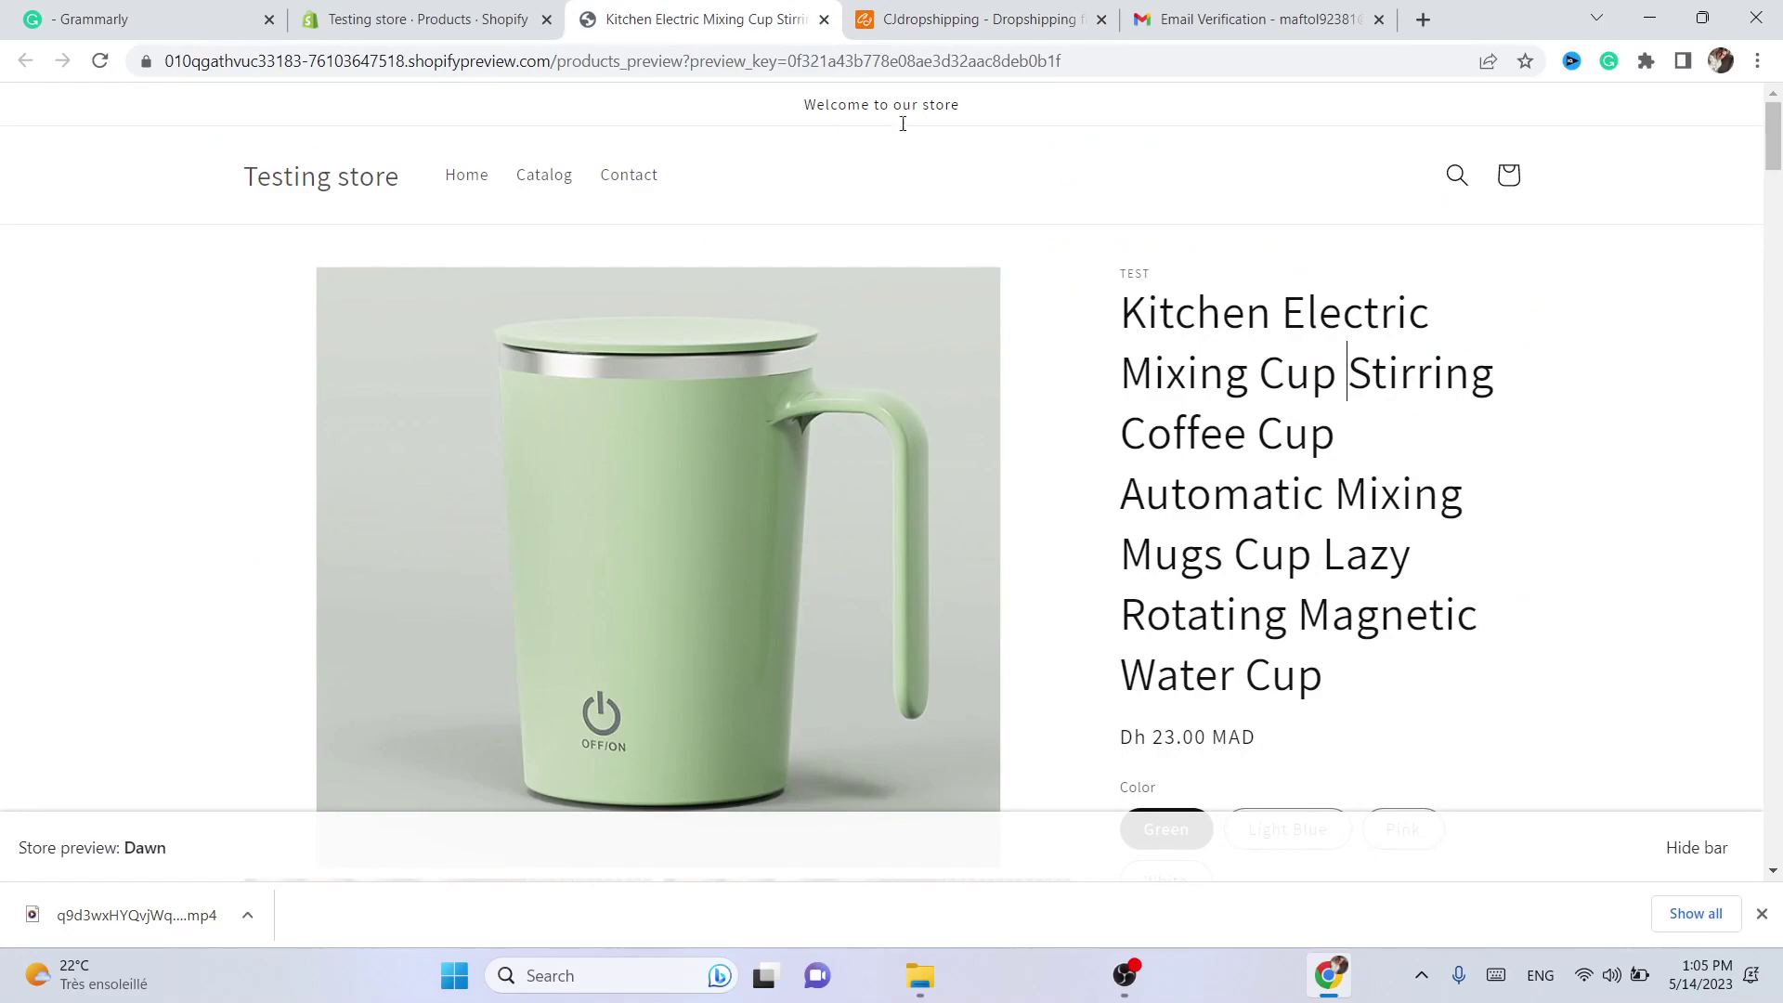
pyautogui.moveTo(1770, 144)
pyautogui.mouseDown()
pyautogui.moveTo(1770, 237)
pyautogui.moveTo(1768, 149)
pyautogui.mouseUp()
pyautogui.moveTo(1122, 311); pyautogui.dragTo(1353, 666)
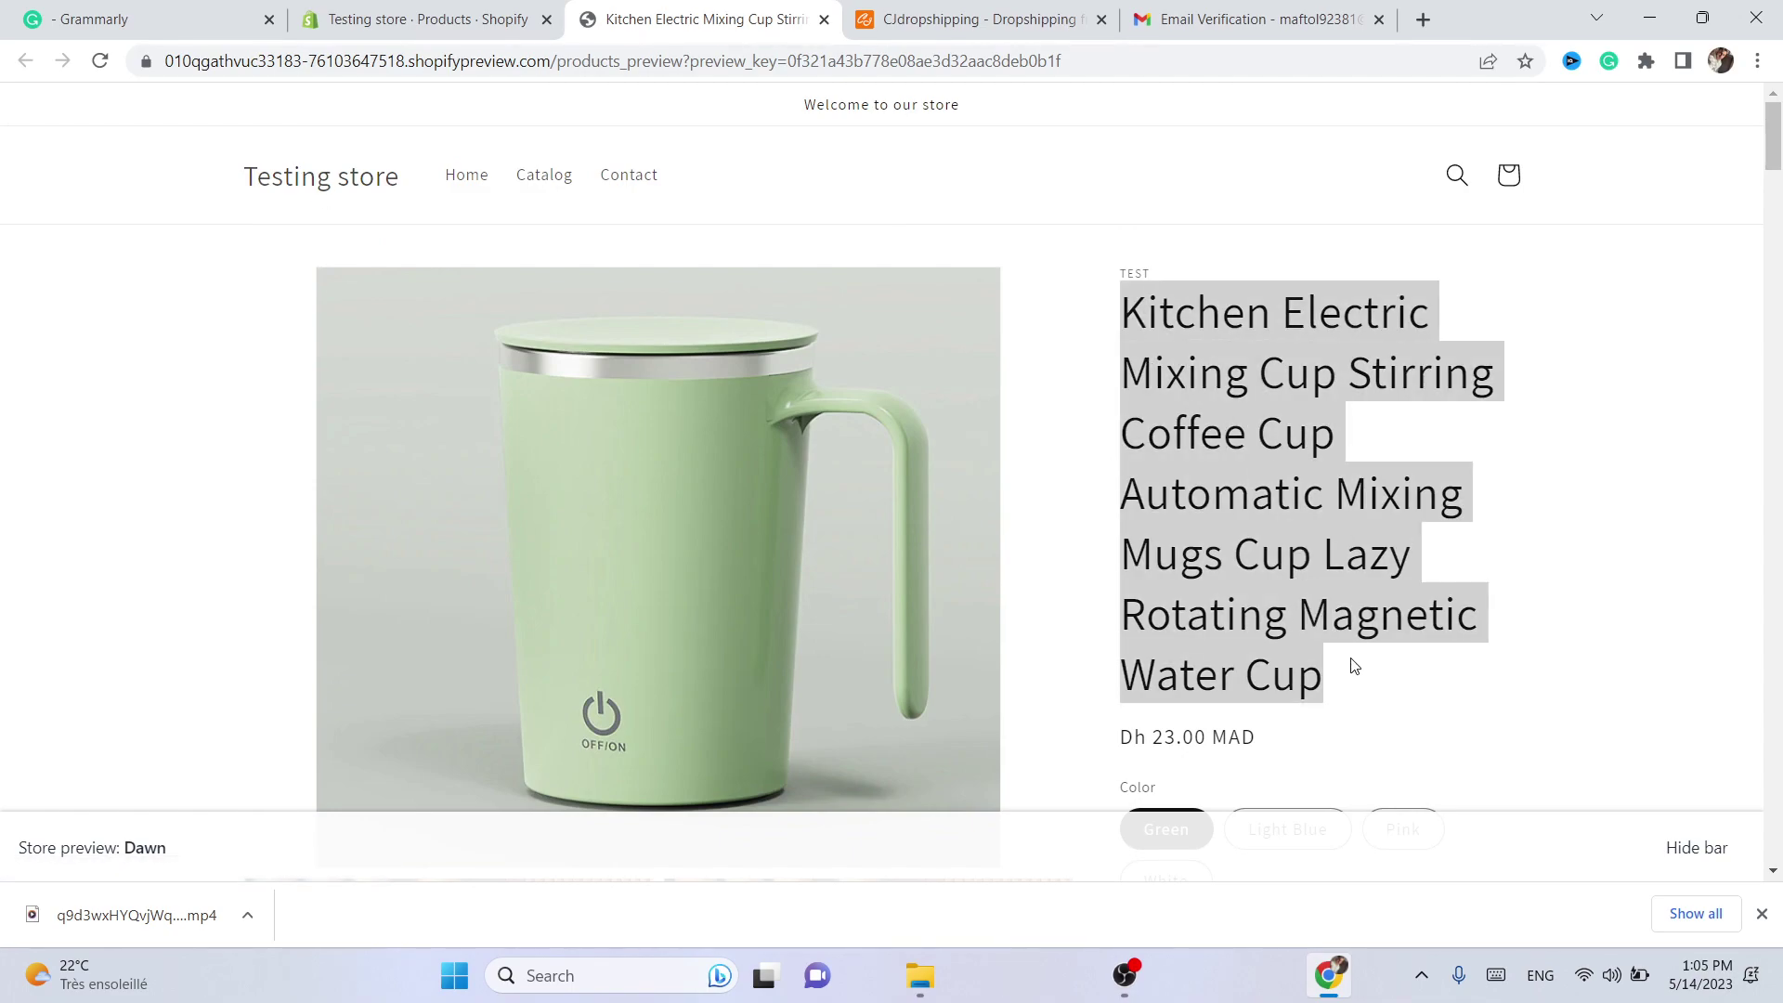
pyautogui.click(1238, 462)
pyautogui.moveTo(1774, 163)
pyautogui.mouseDown()
pyautogui.moveTo(1774, 435)
pyautogui.moveTo(1774, 162)
pyautogui.mouseUp()
pyautogui.click(900, 18)
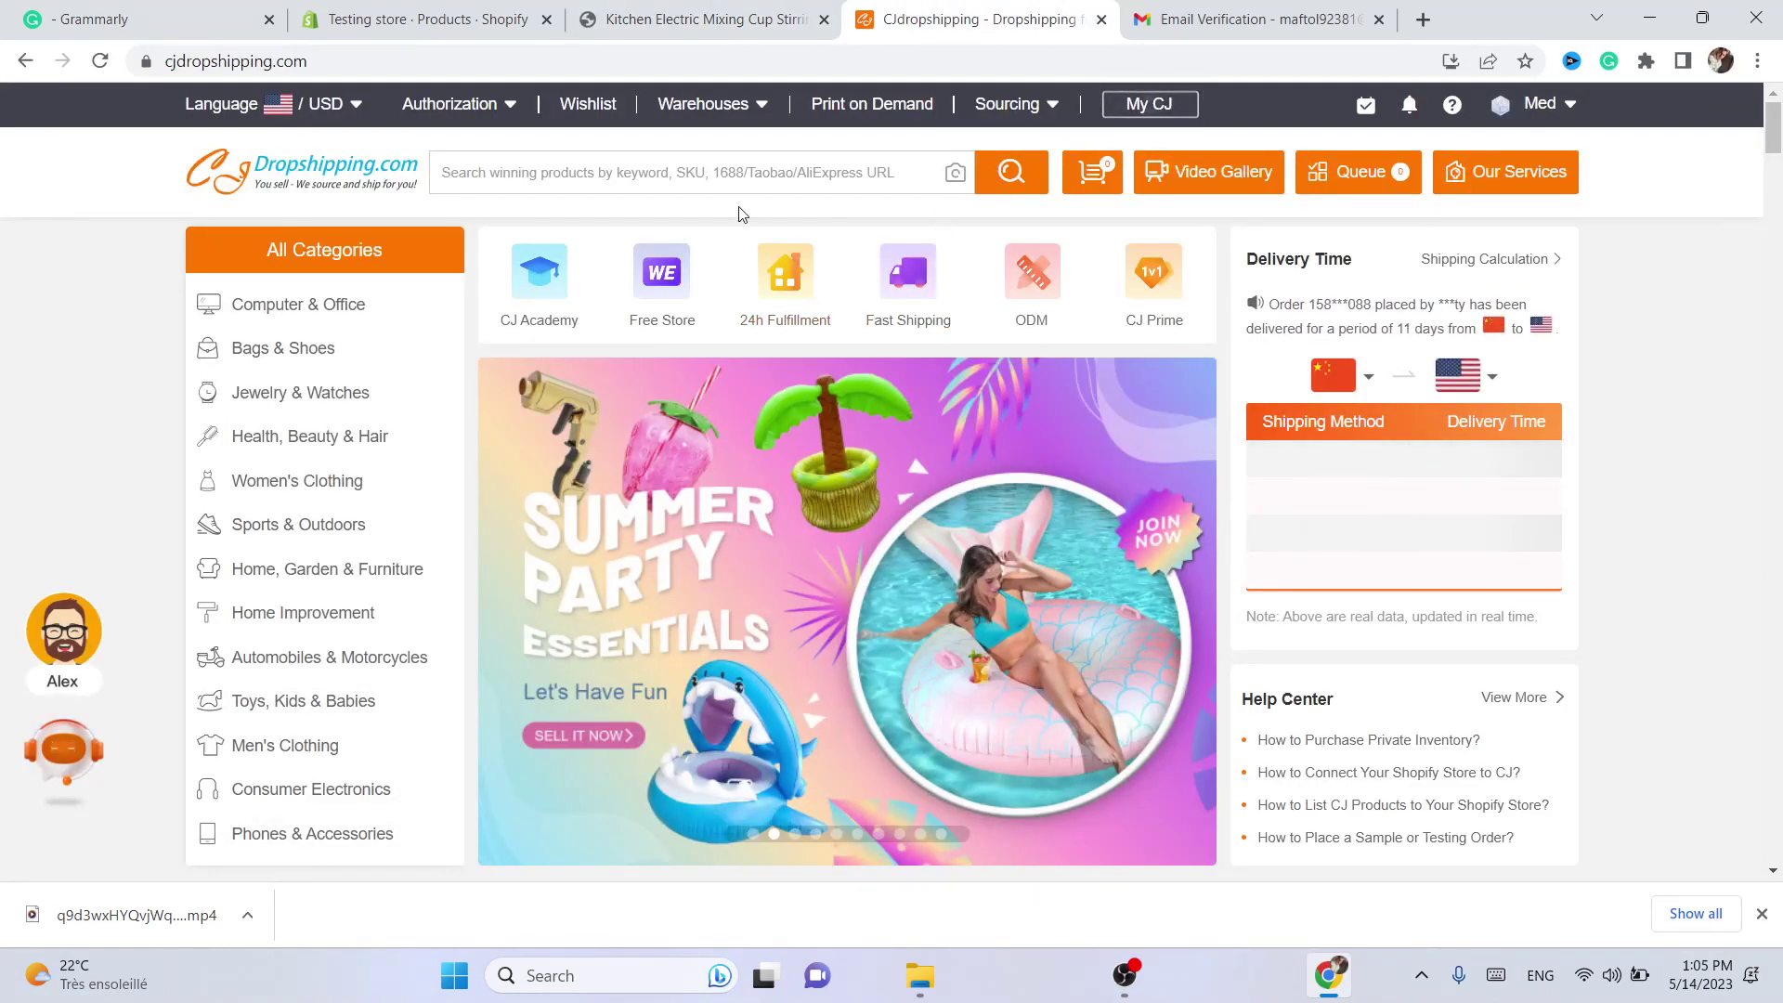
pyautogui.click(703, 11)
pyautogui.click(985, 18)
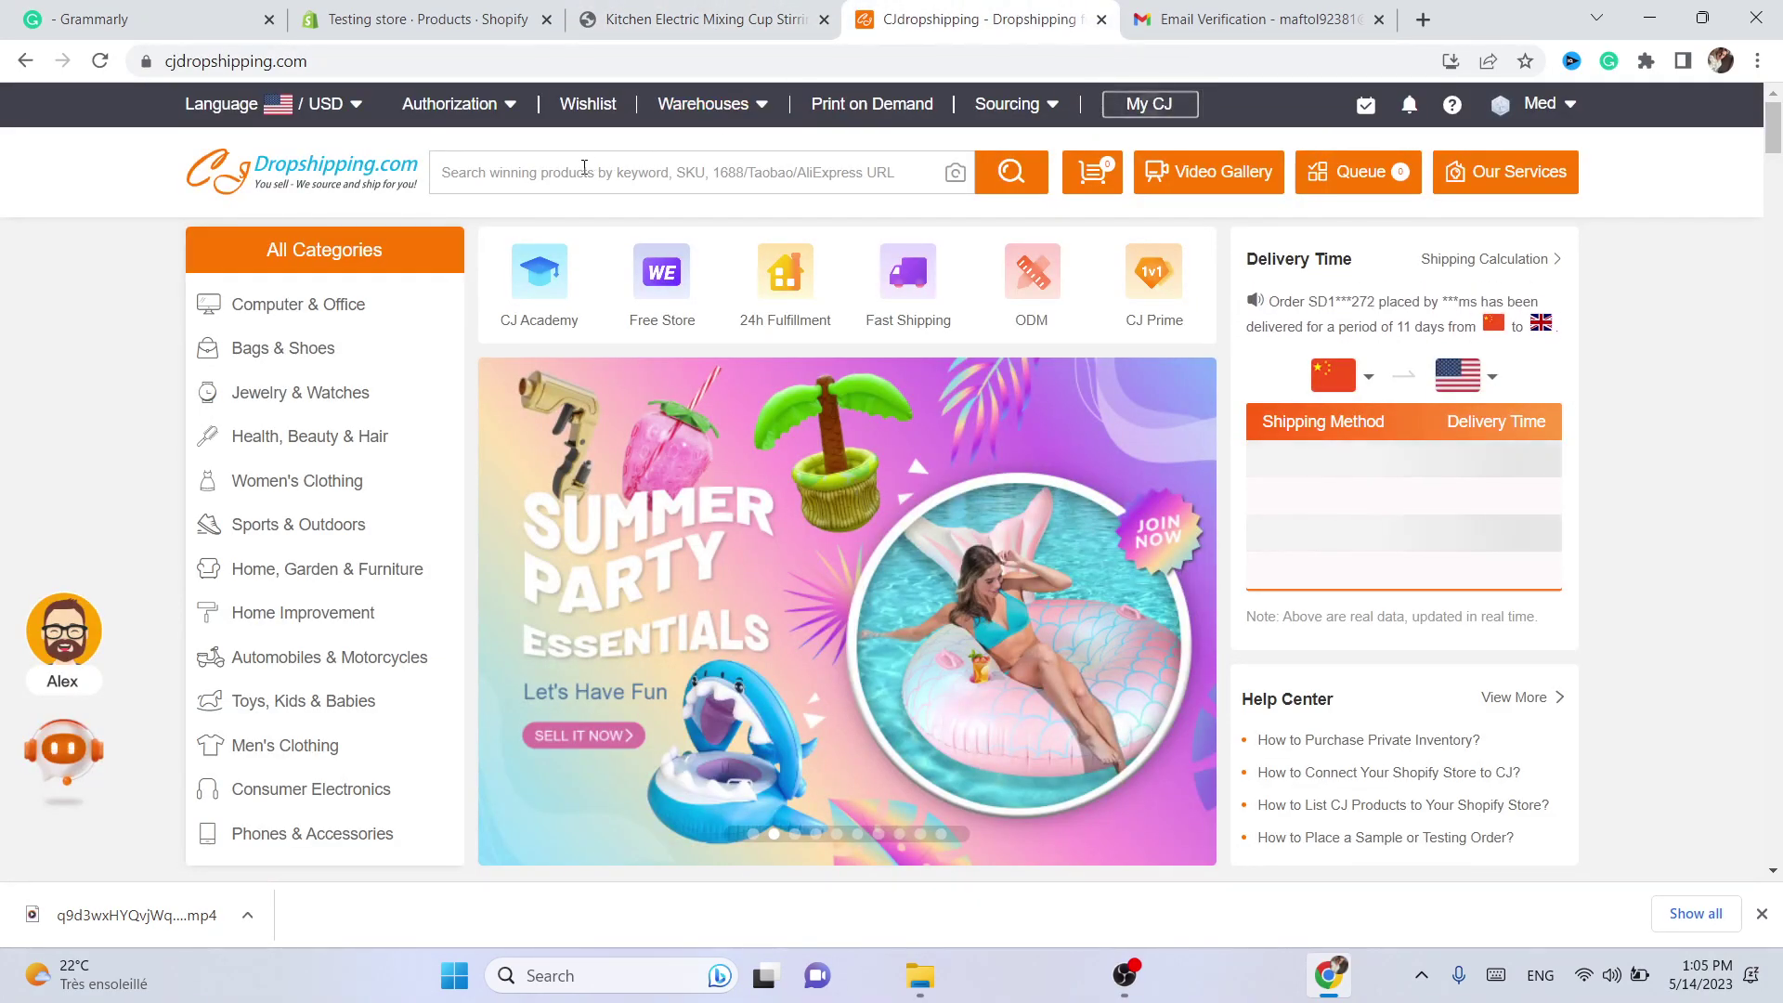
# Open the Shopify store authorization page, dismiss the assistant, and start adding a store
pyautogui.moveTo(445, 107)
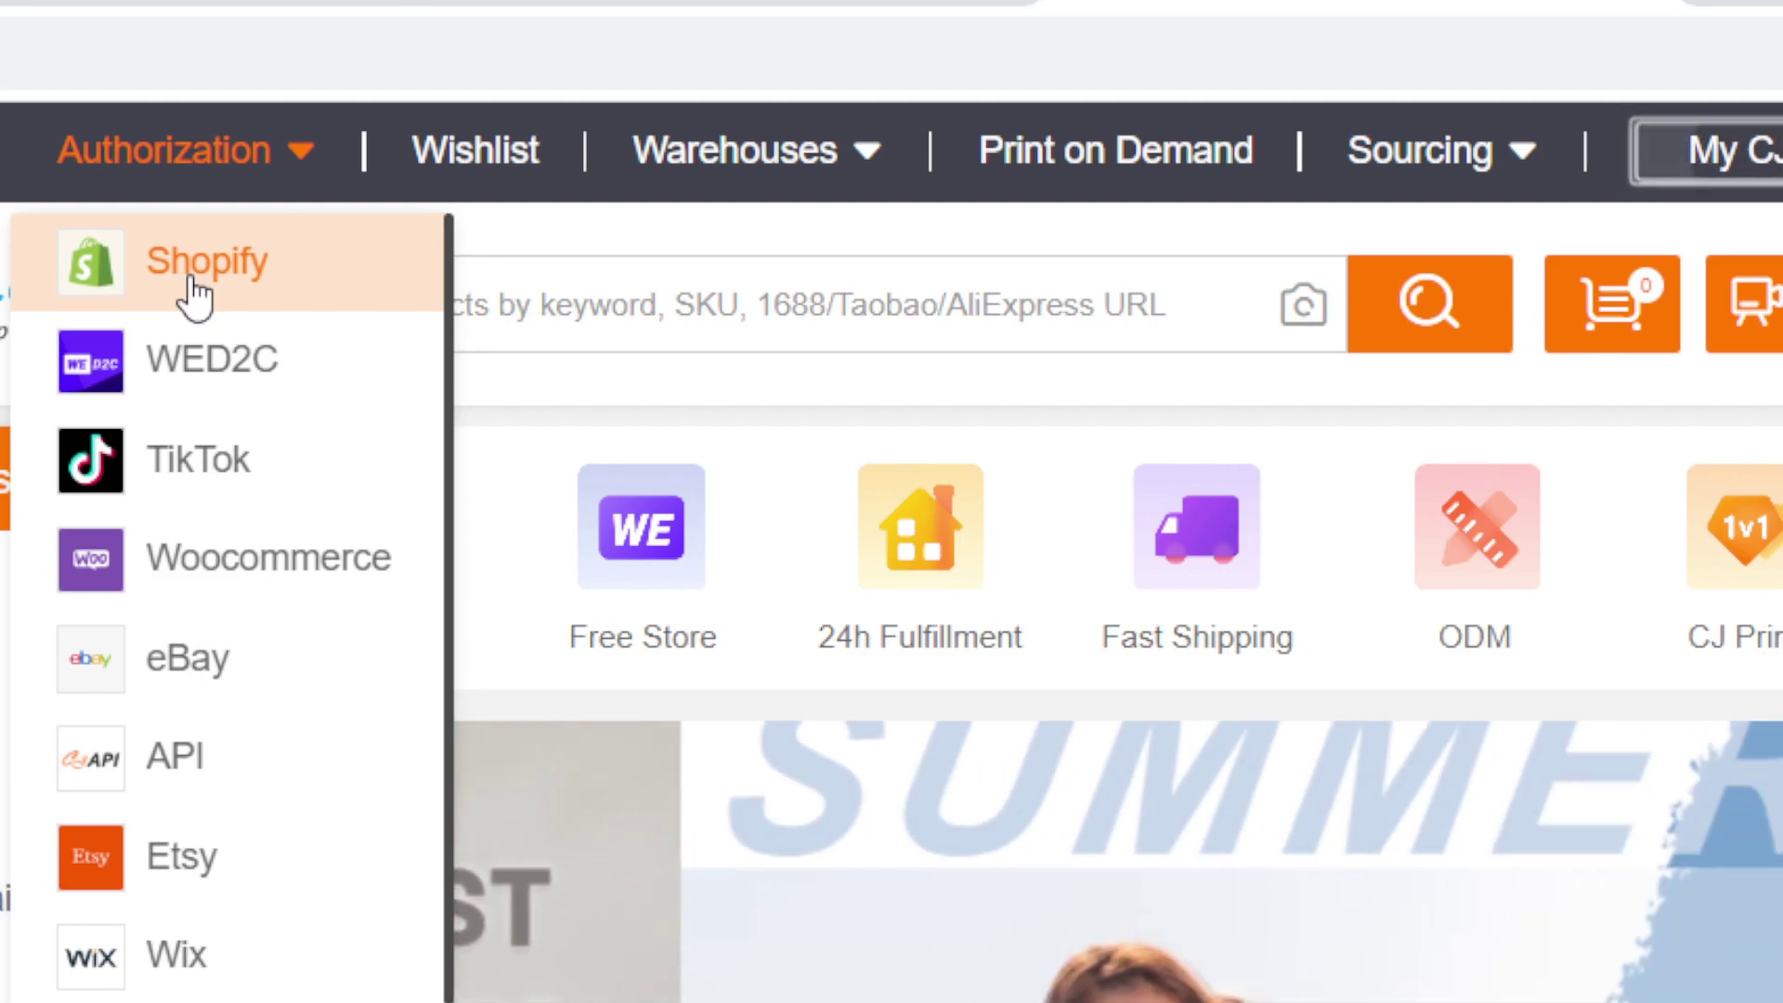
pyautogui.click(192, 278)
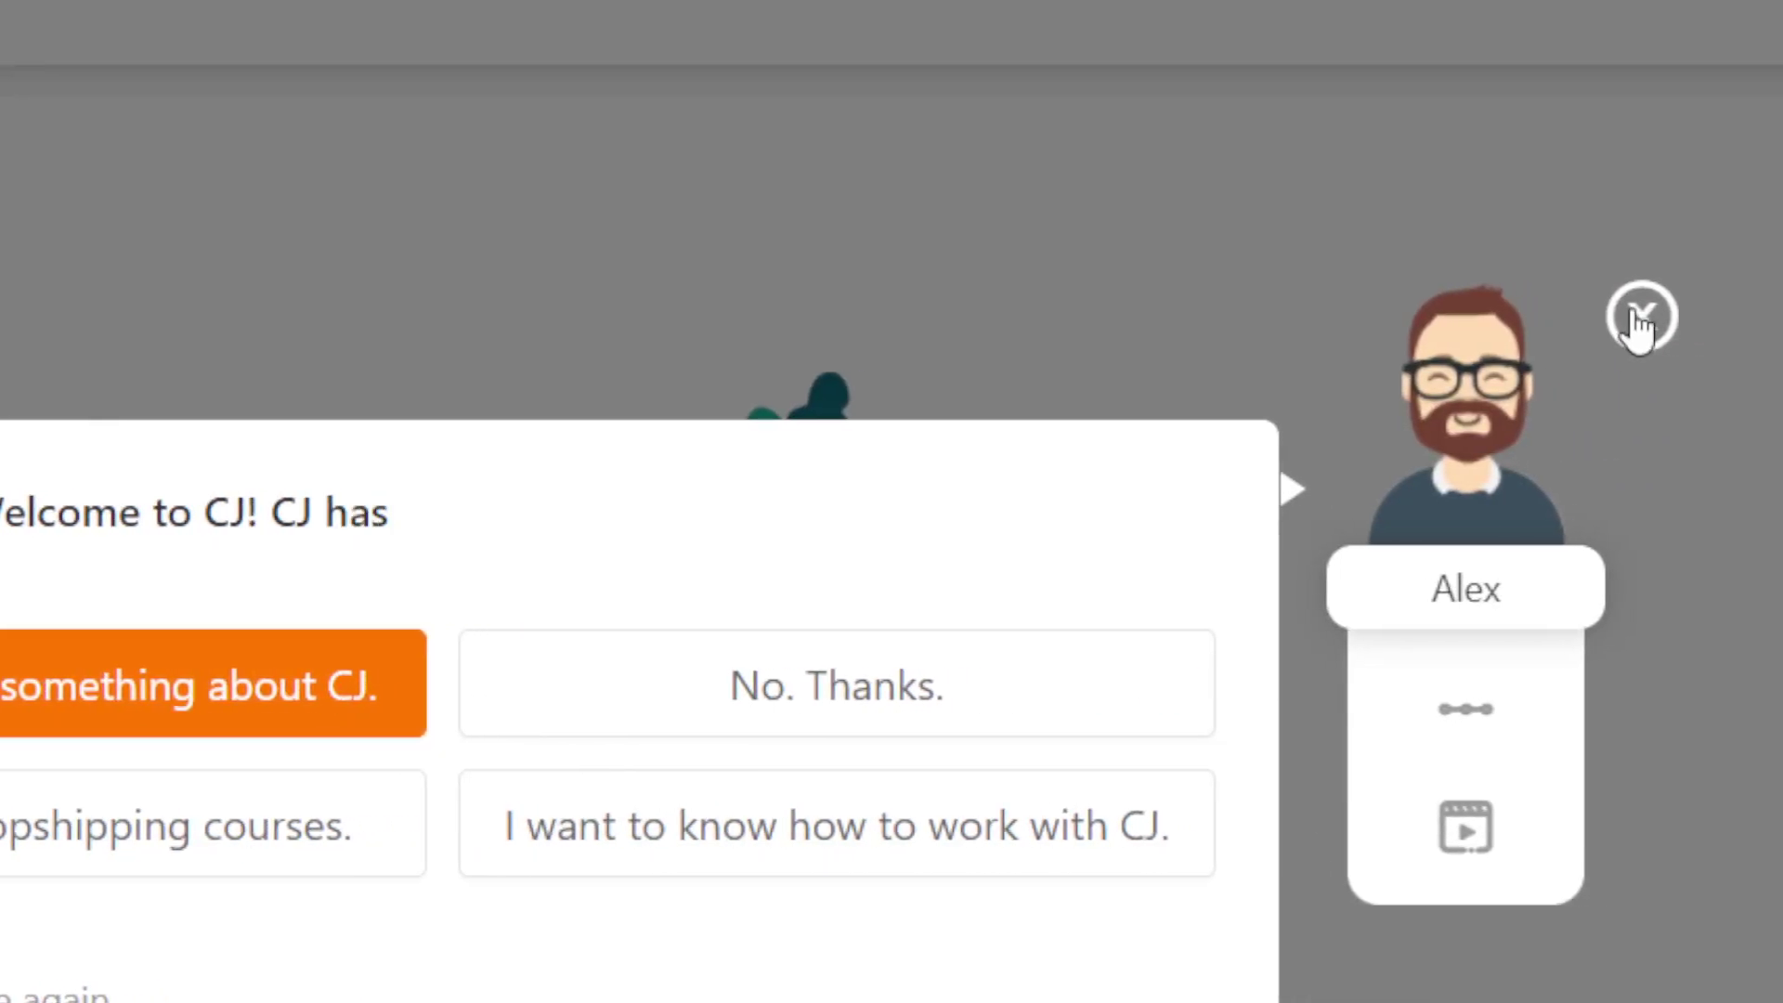
pyautogui.click(1639, 325)
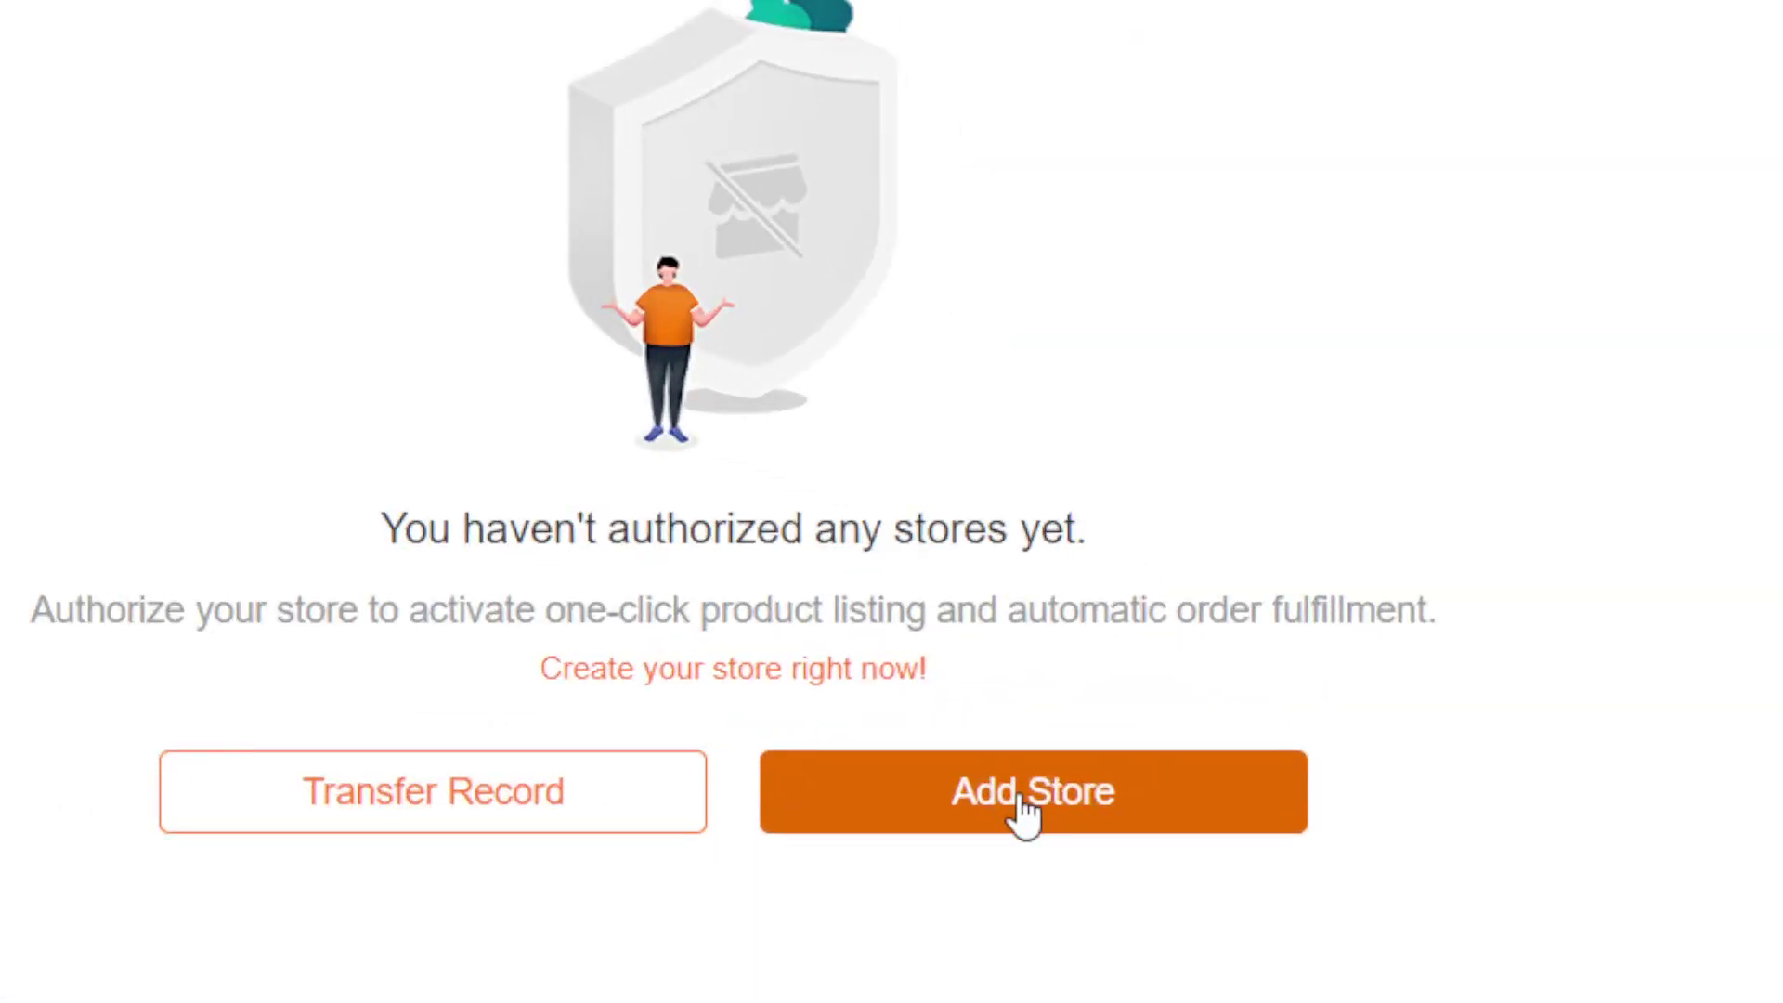
pyautogui.click(1024, 814)
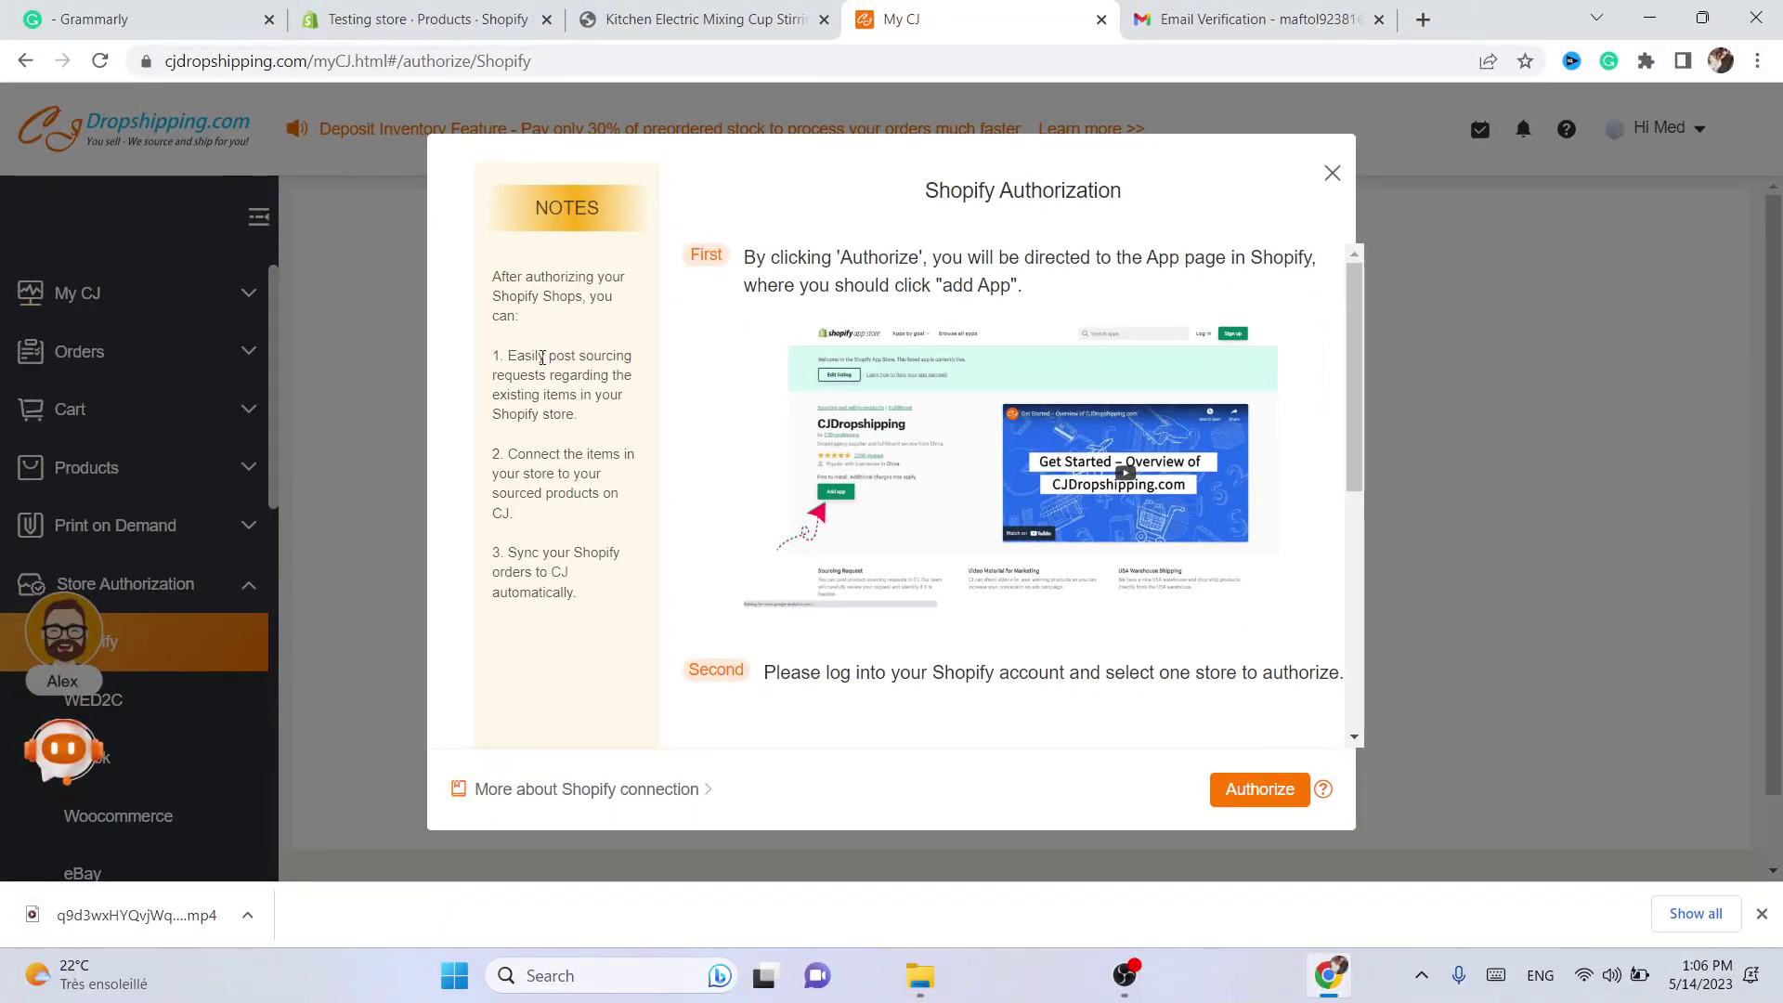
# Read the Shopify Authorization notes on what can be done after authorizing a store
pyautogui.moveTo(489, 281); pyautogui.dragTo(518, 296)
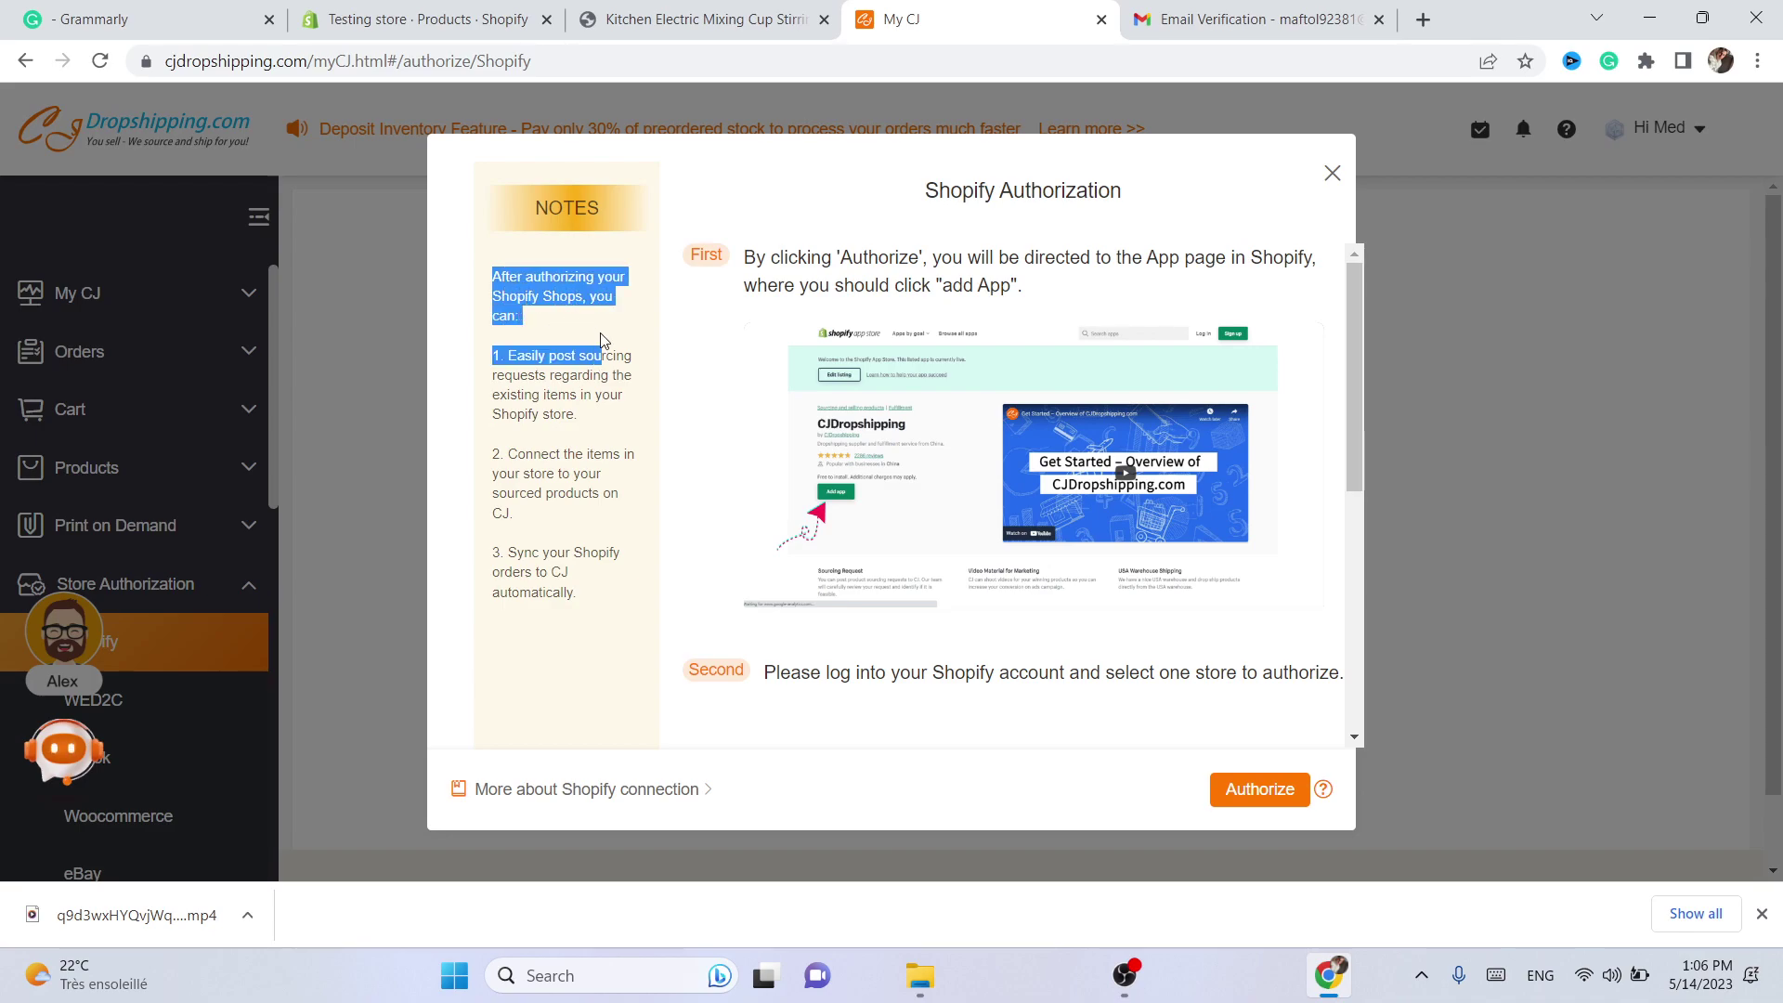
pyautogui.moveTo(622, 396); pyautogui.dragTo(534, 338)
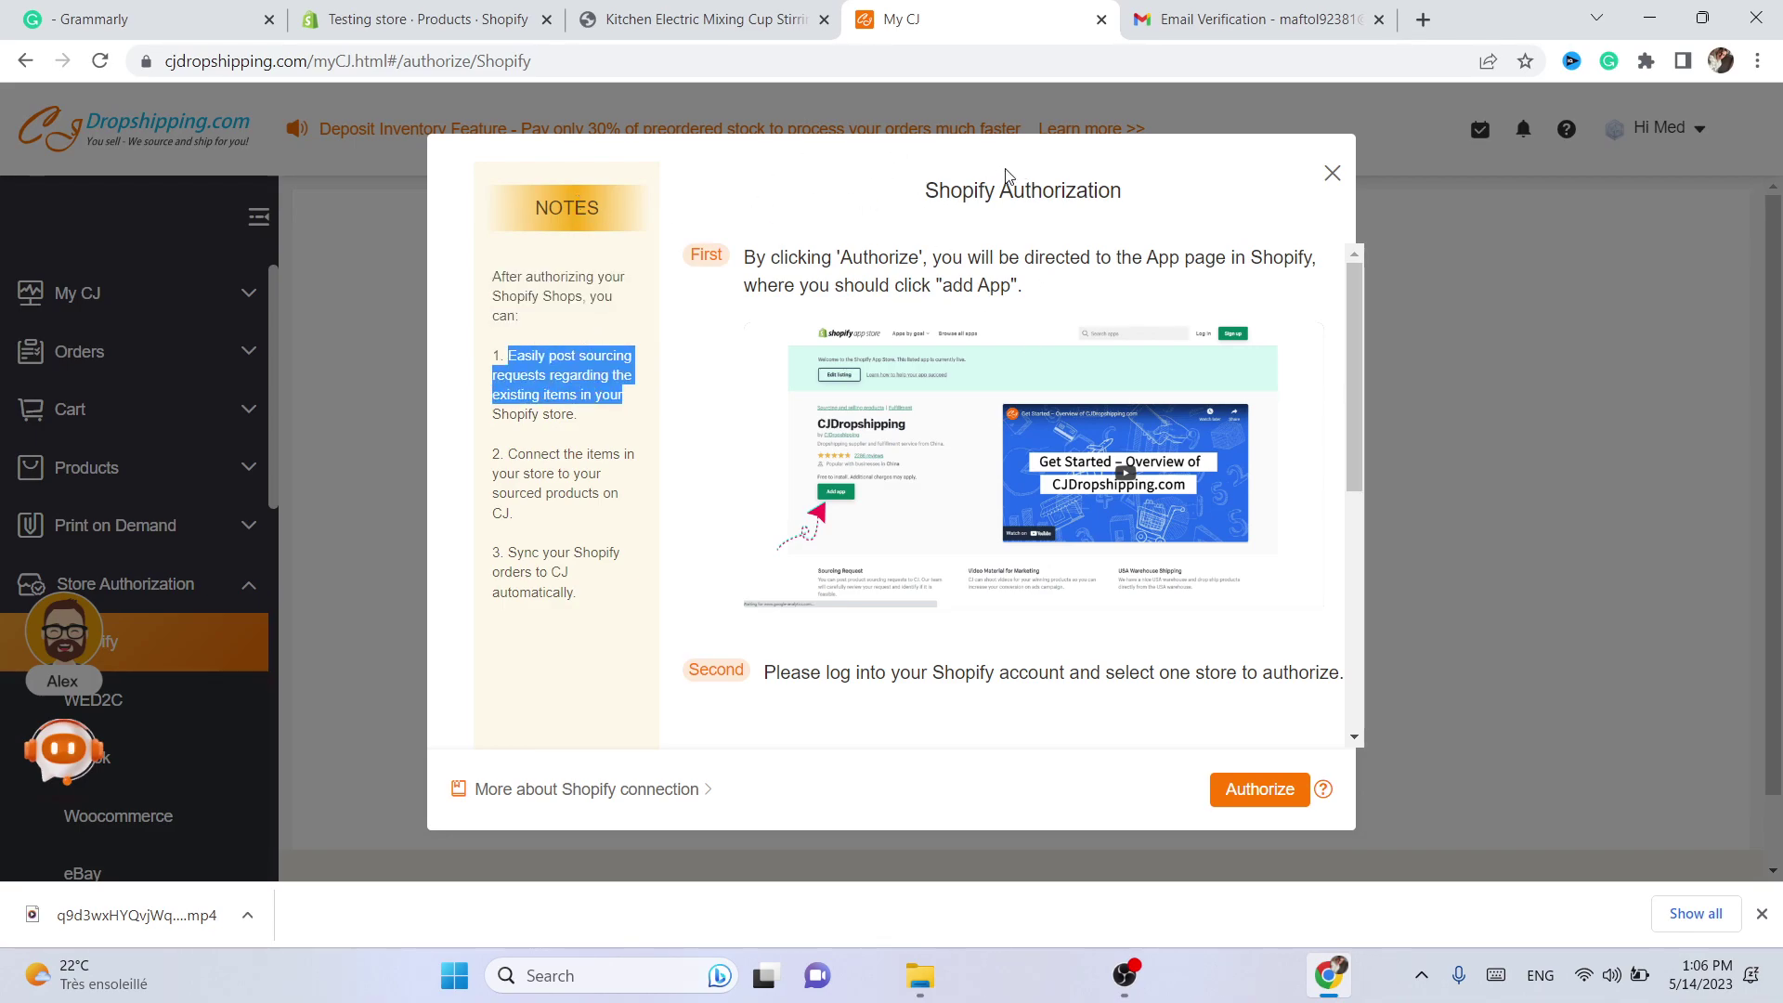
pyautogui.tripleClick(964, 193)
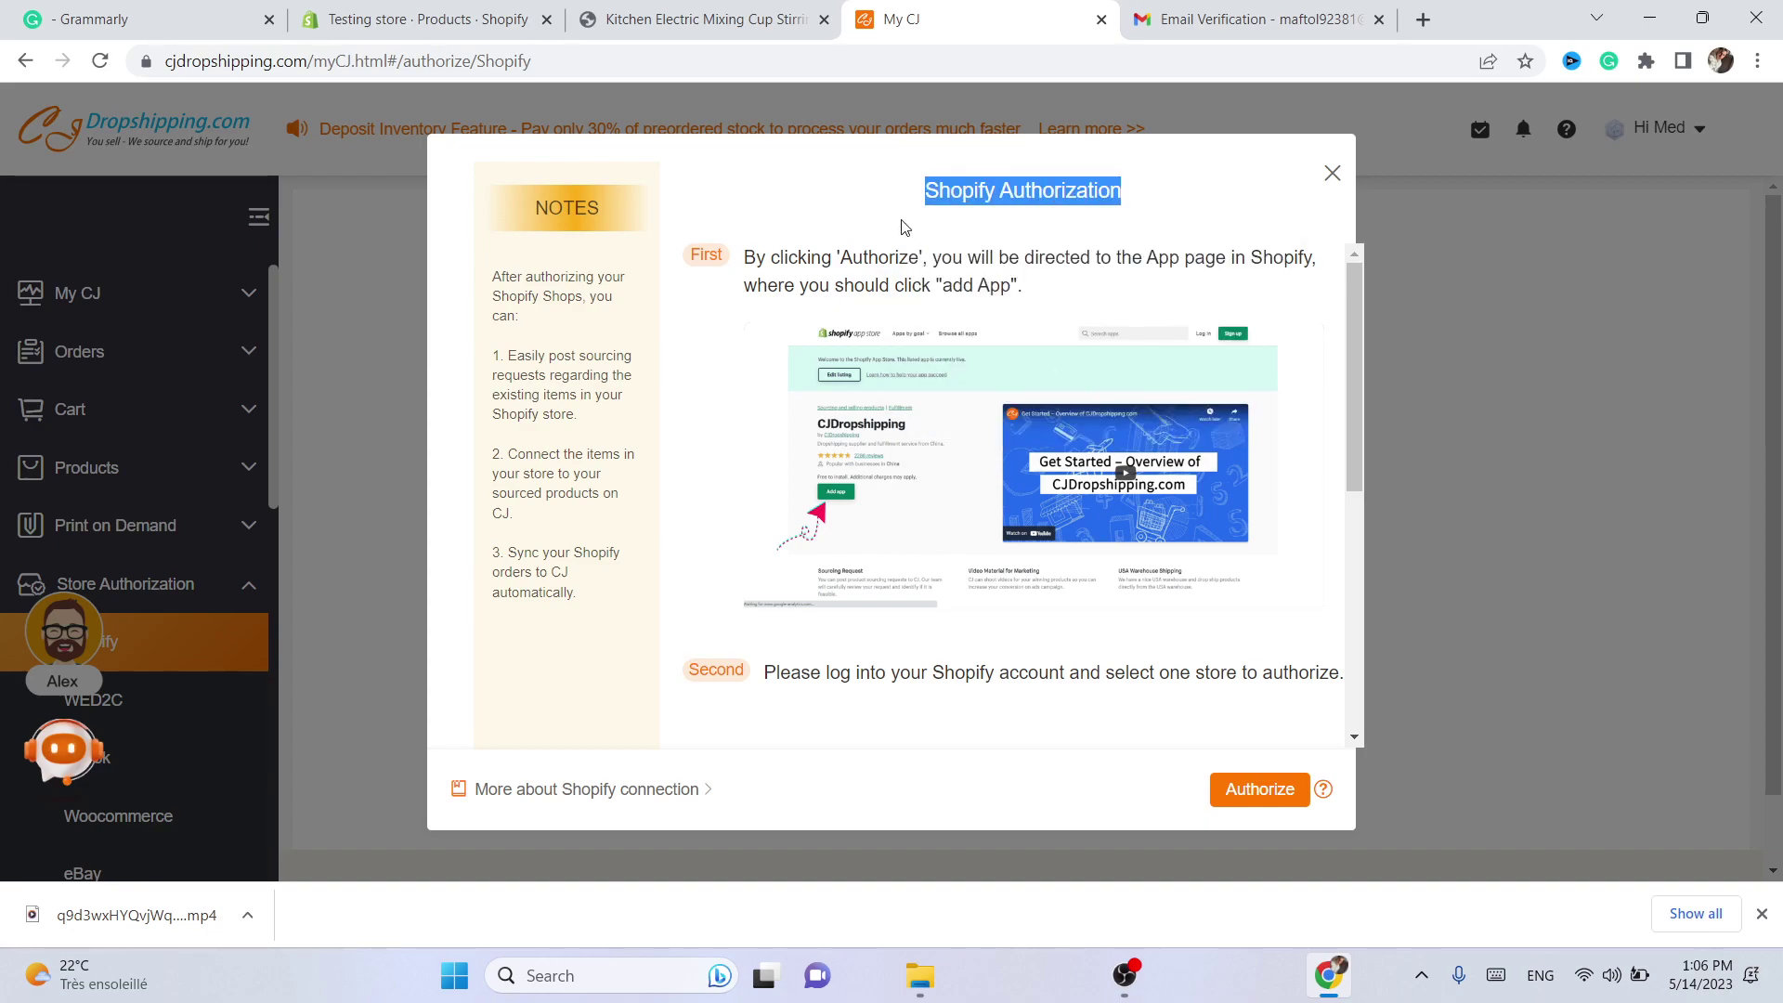
pyautogui.click(499, 160)
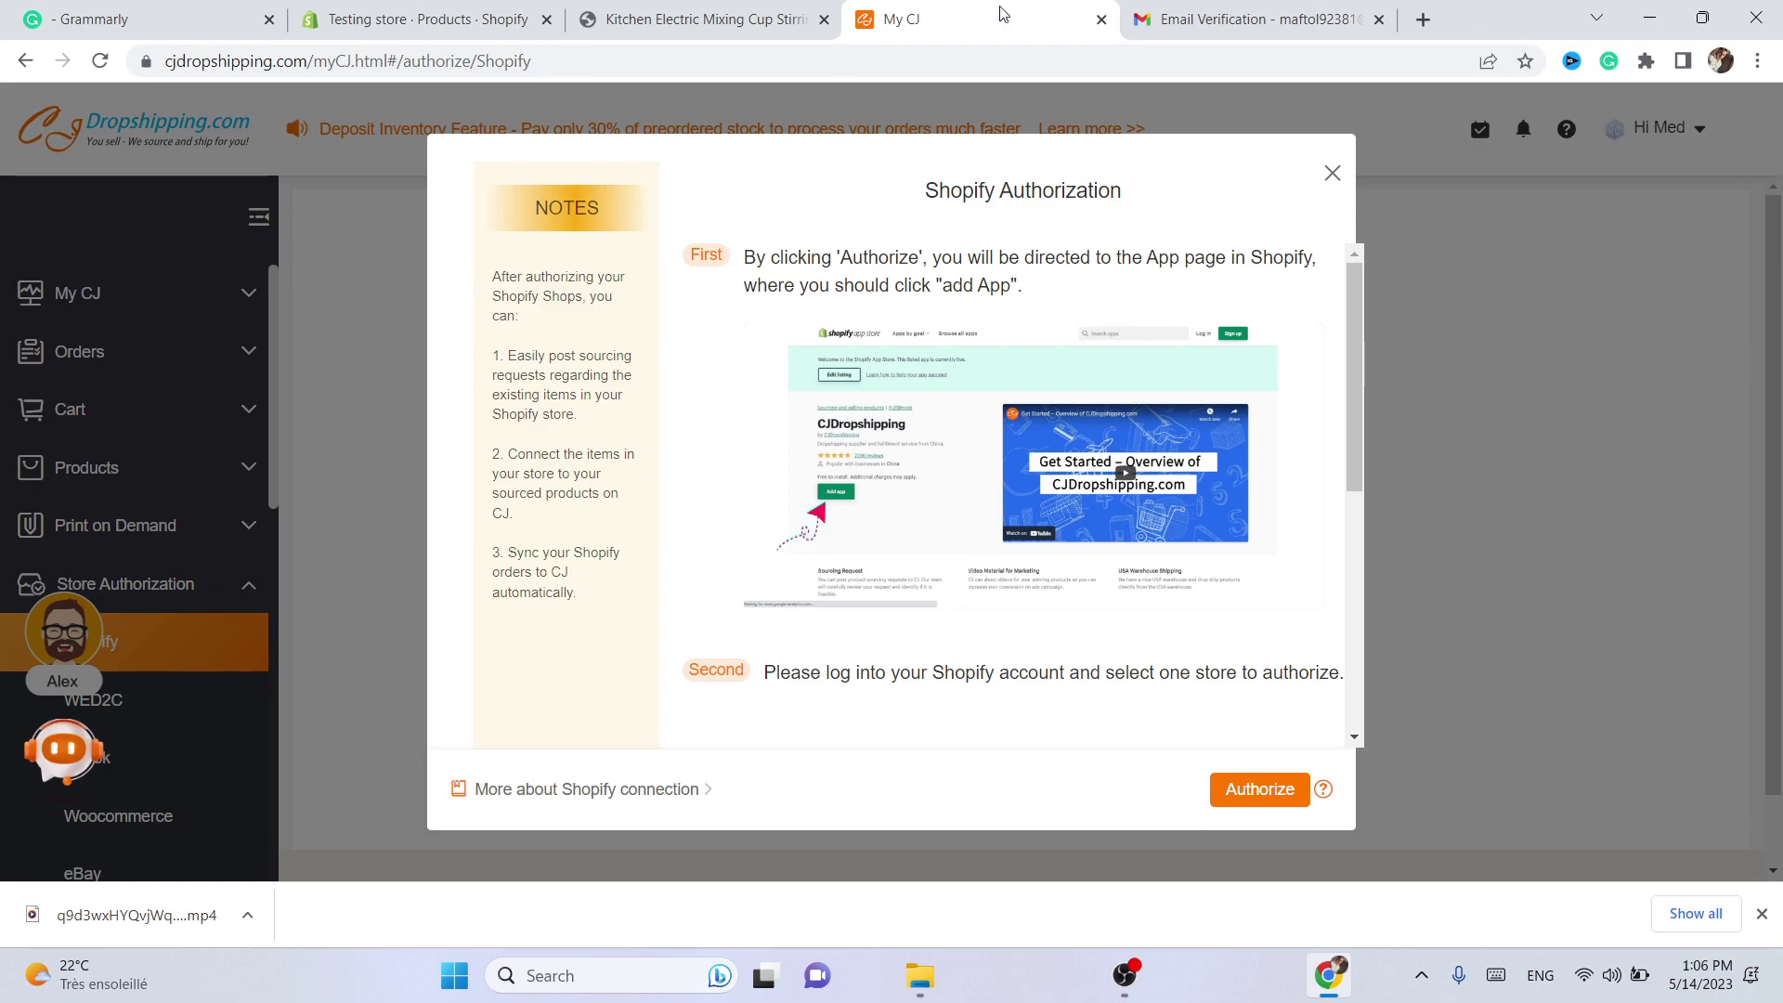
# Look up the testing store's address in the Shopify store details, and return to the CJ authorization page
pyautogui.click(93, 19)
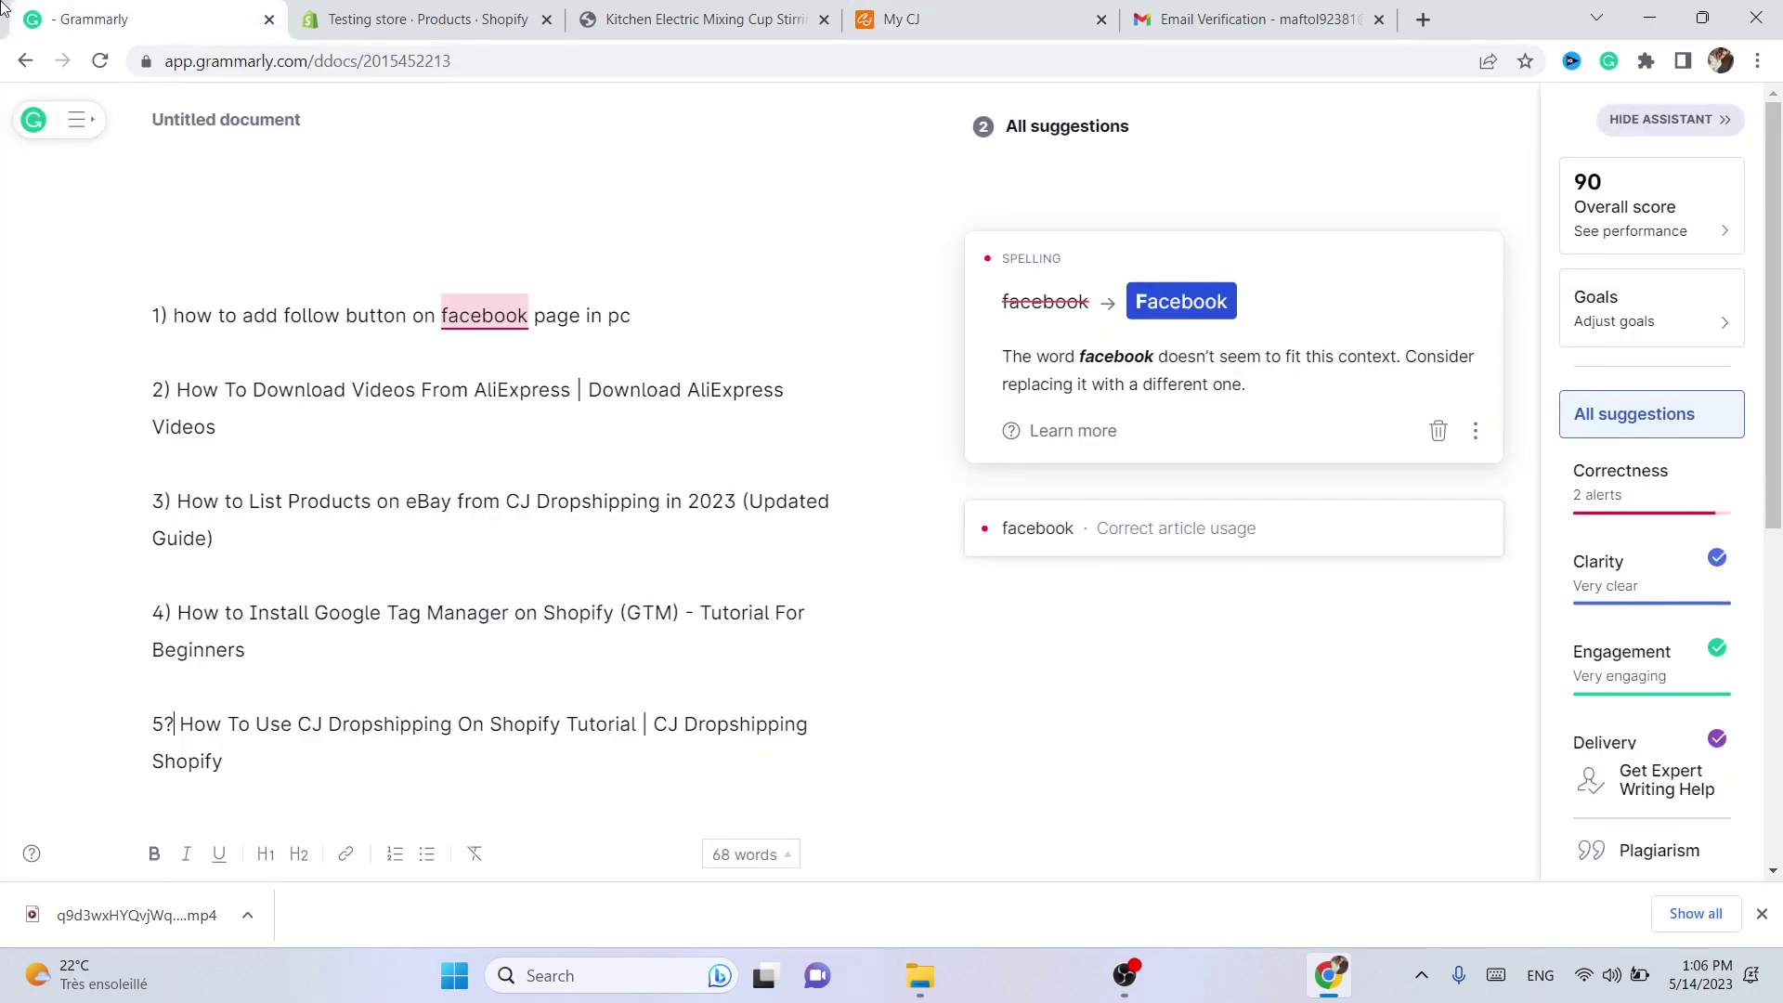
pyautogui.click(418, 18)
pyautogui.click(93, 850)
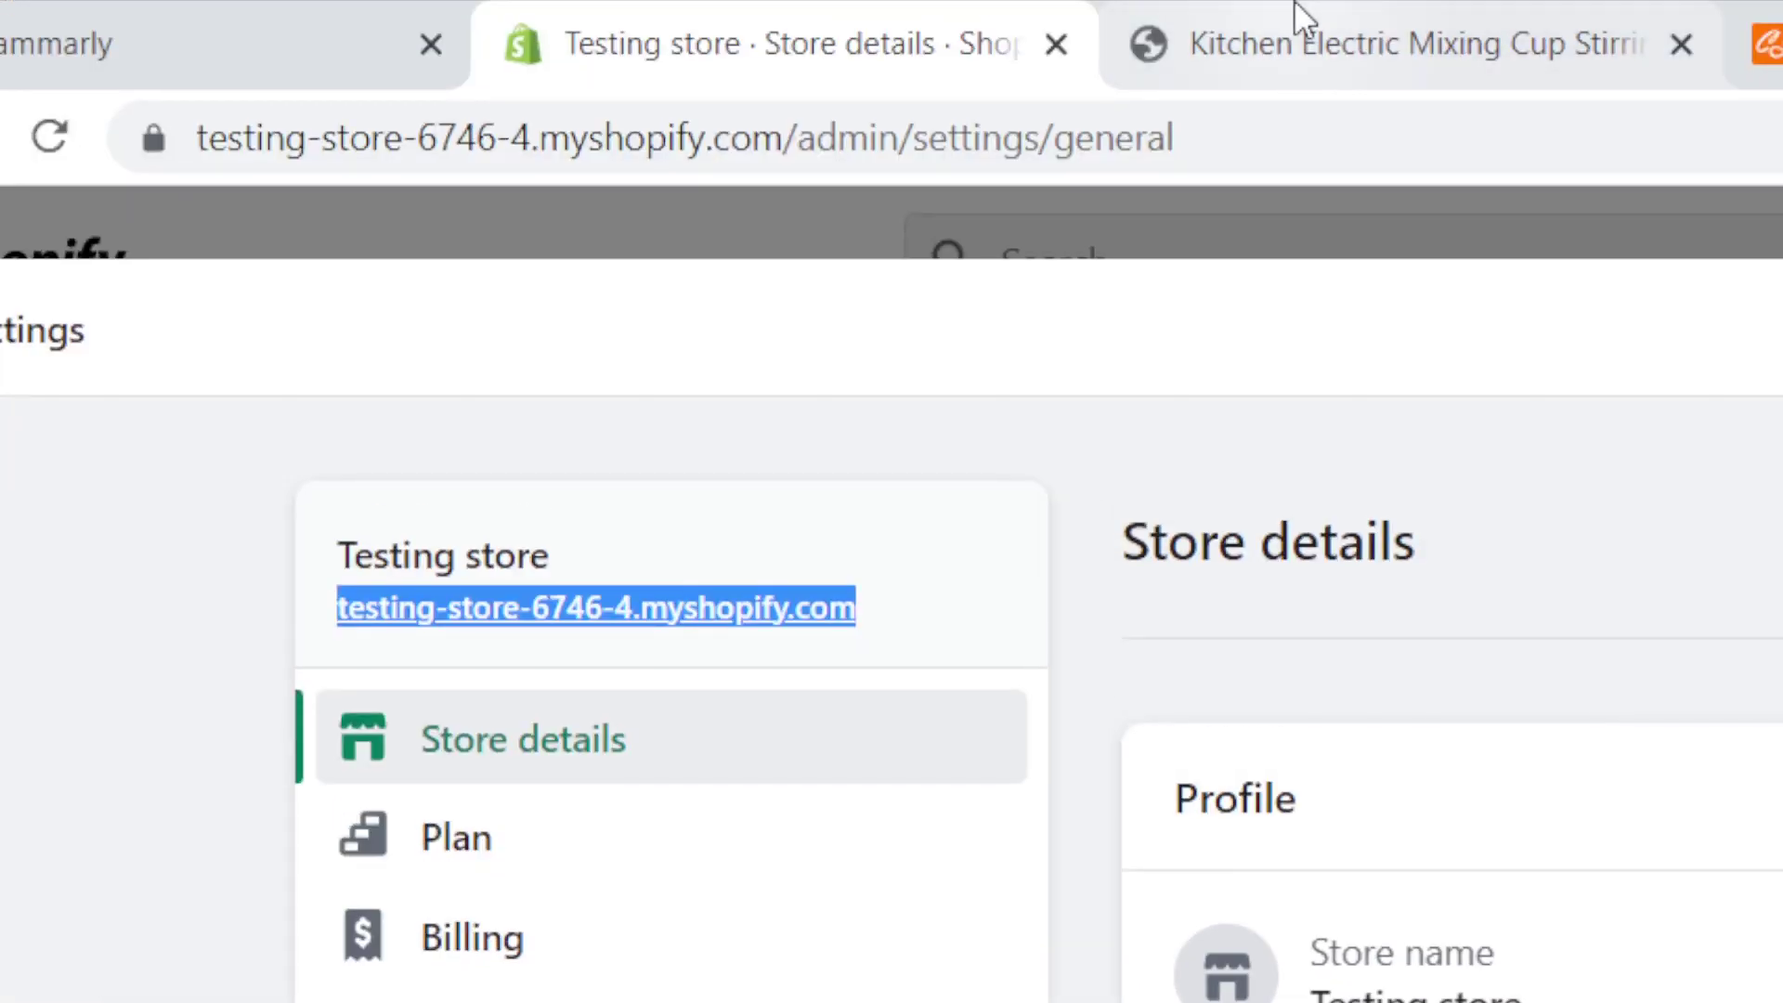
pyautogui.click(1304, 14)
pyautogui.click(1778, 19)
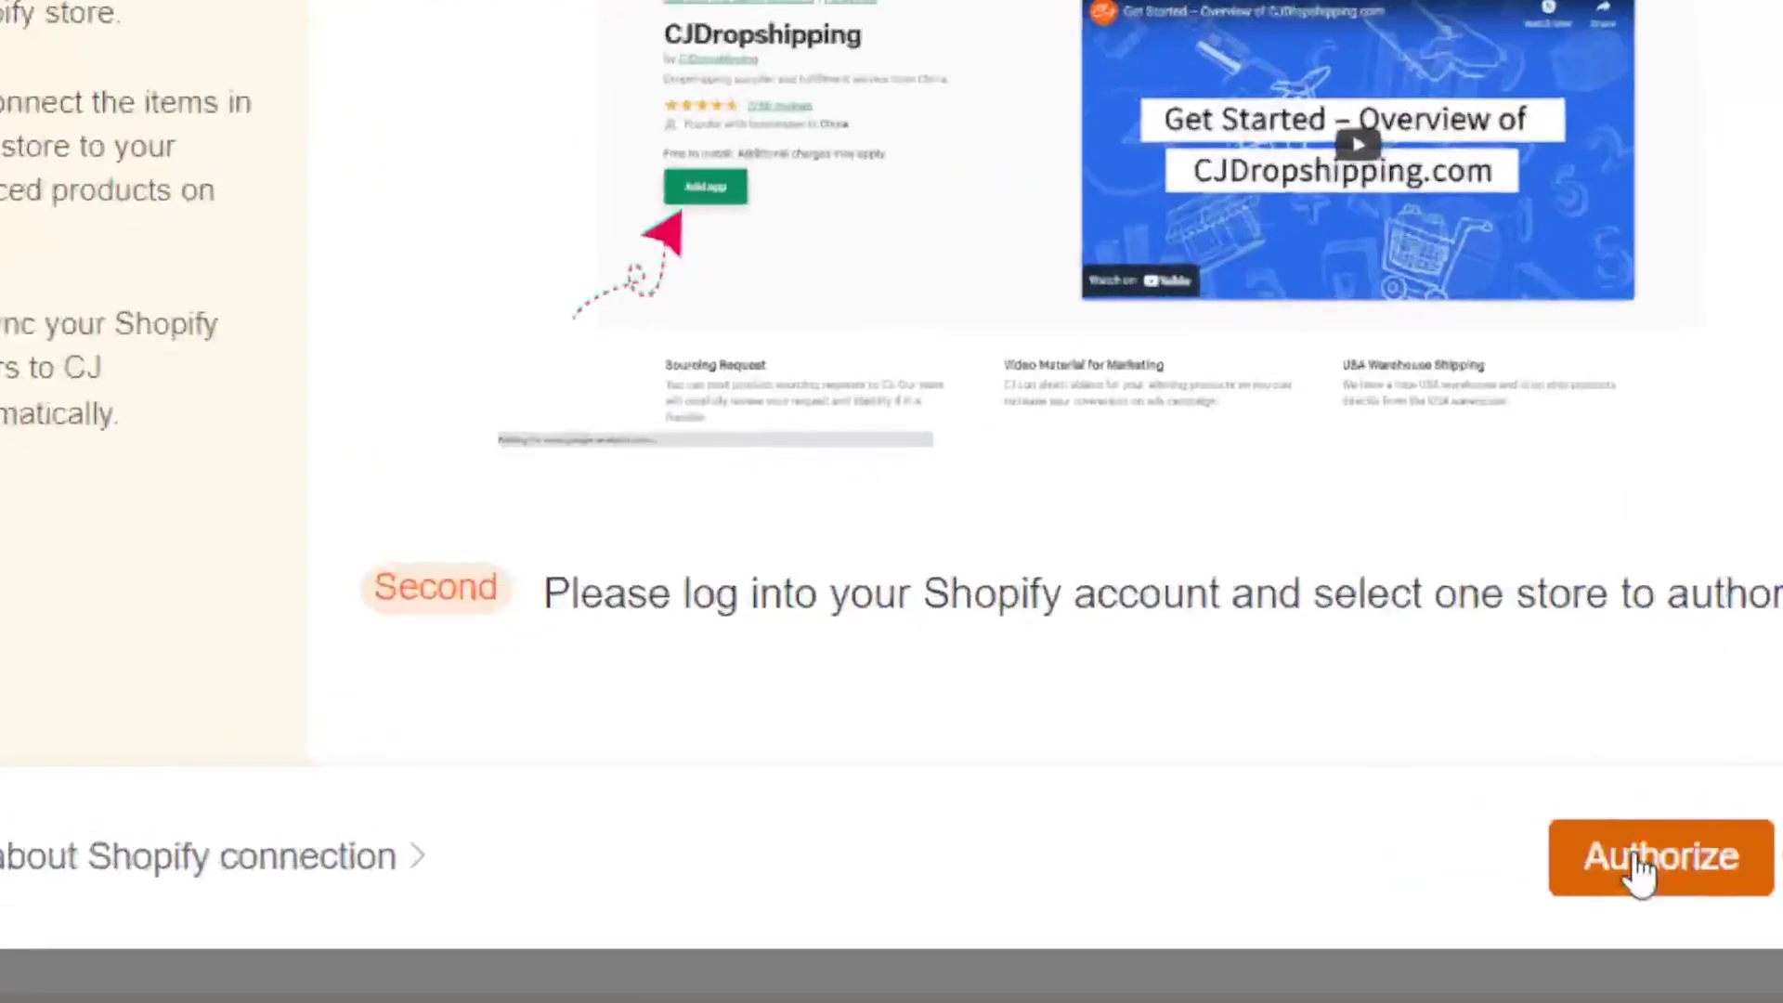
# Authorize the Shopify store through the CJdropshipping app with the logged-in CJ account, accepting the Store Authorization Agreement
pyautogui.click(1250, 790)
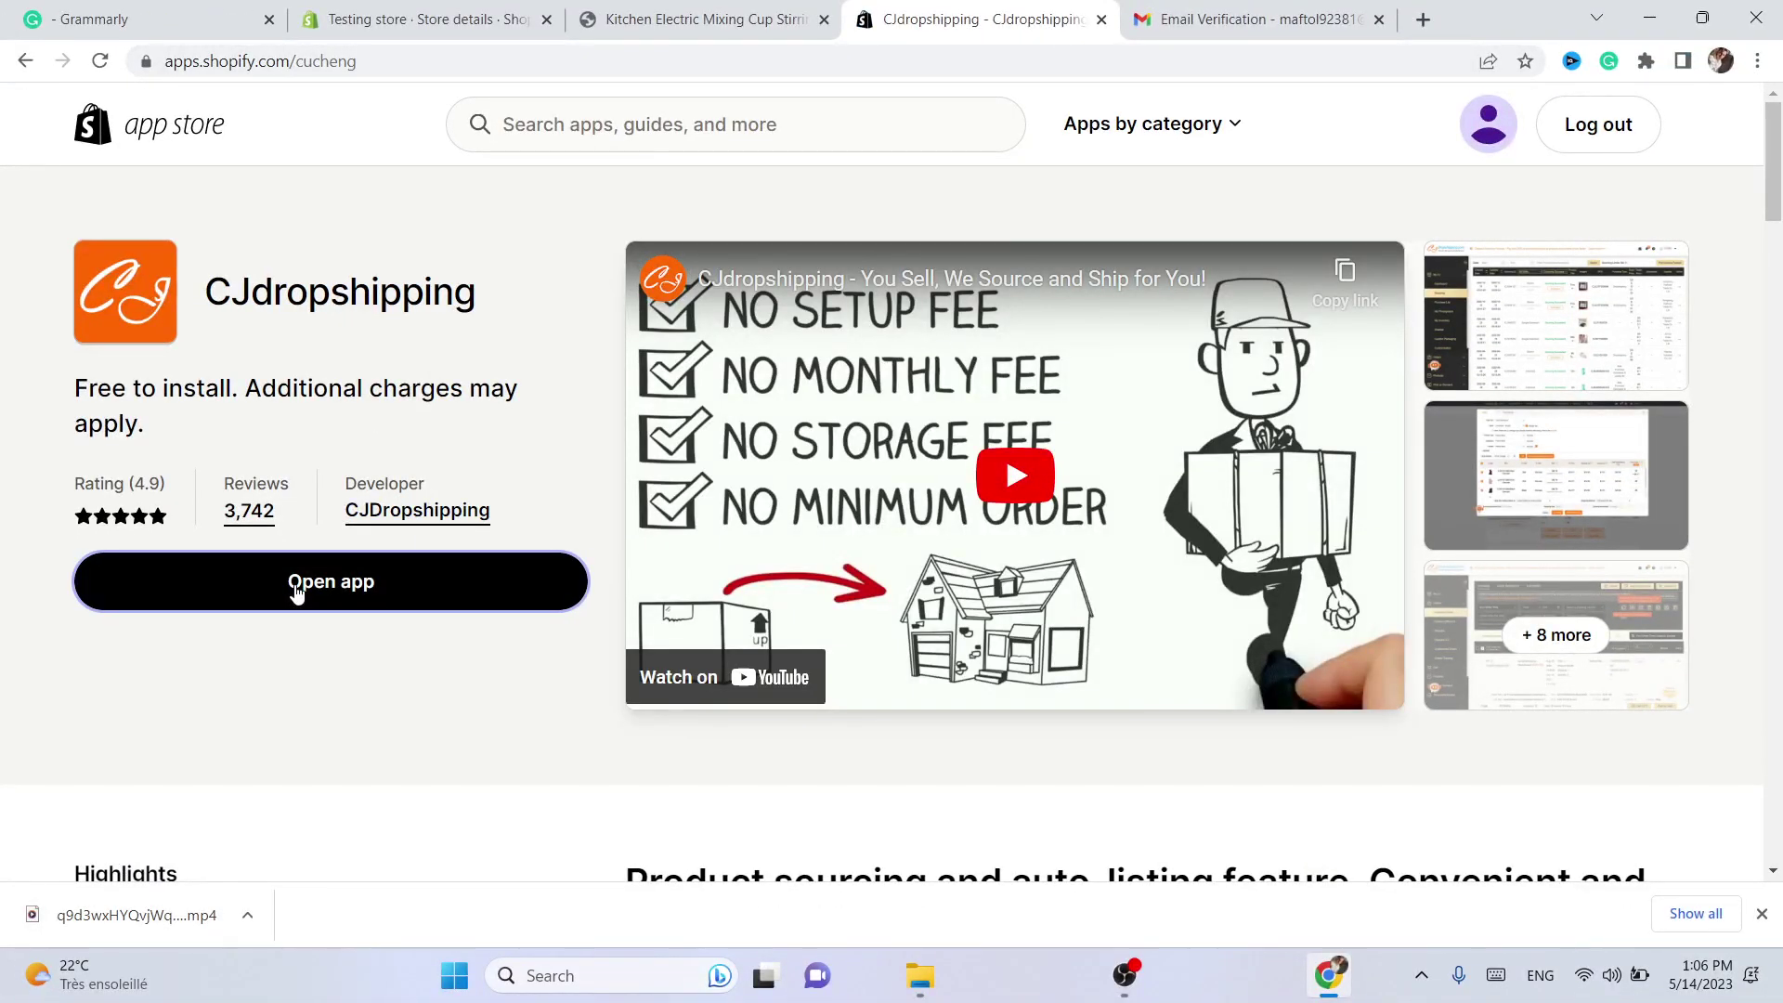
pyautogui.click(295, 585)
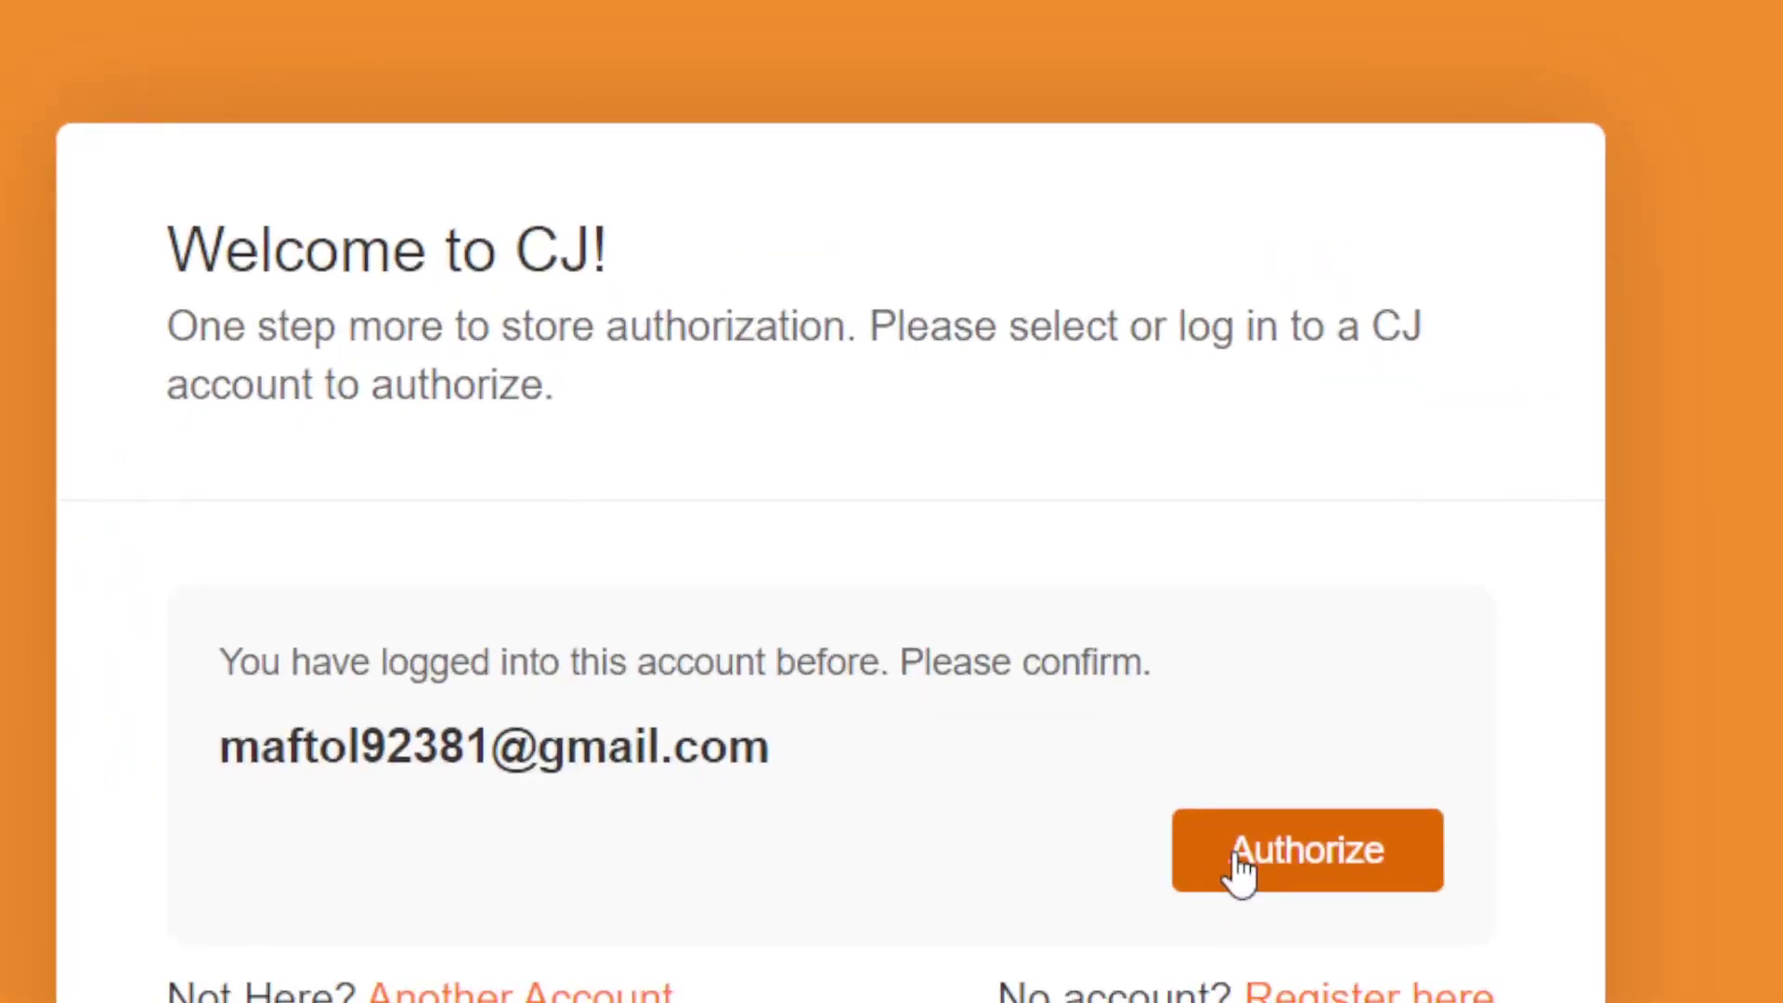
pyautogui.click(1075, 562)
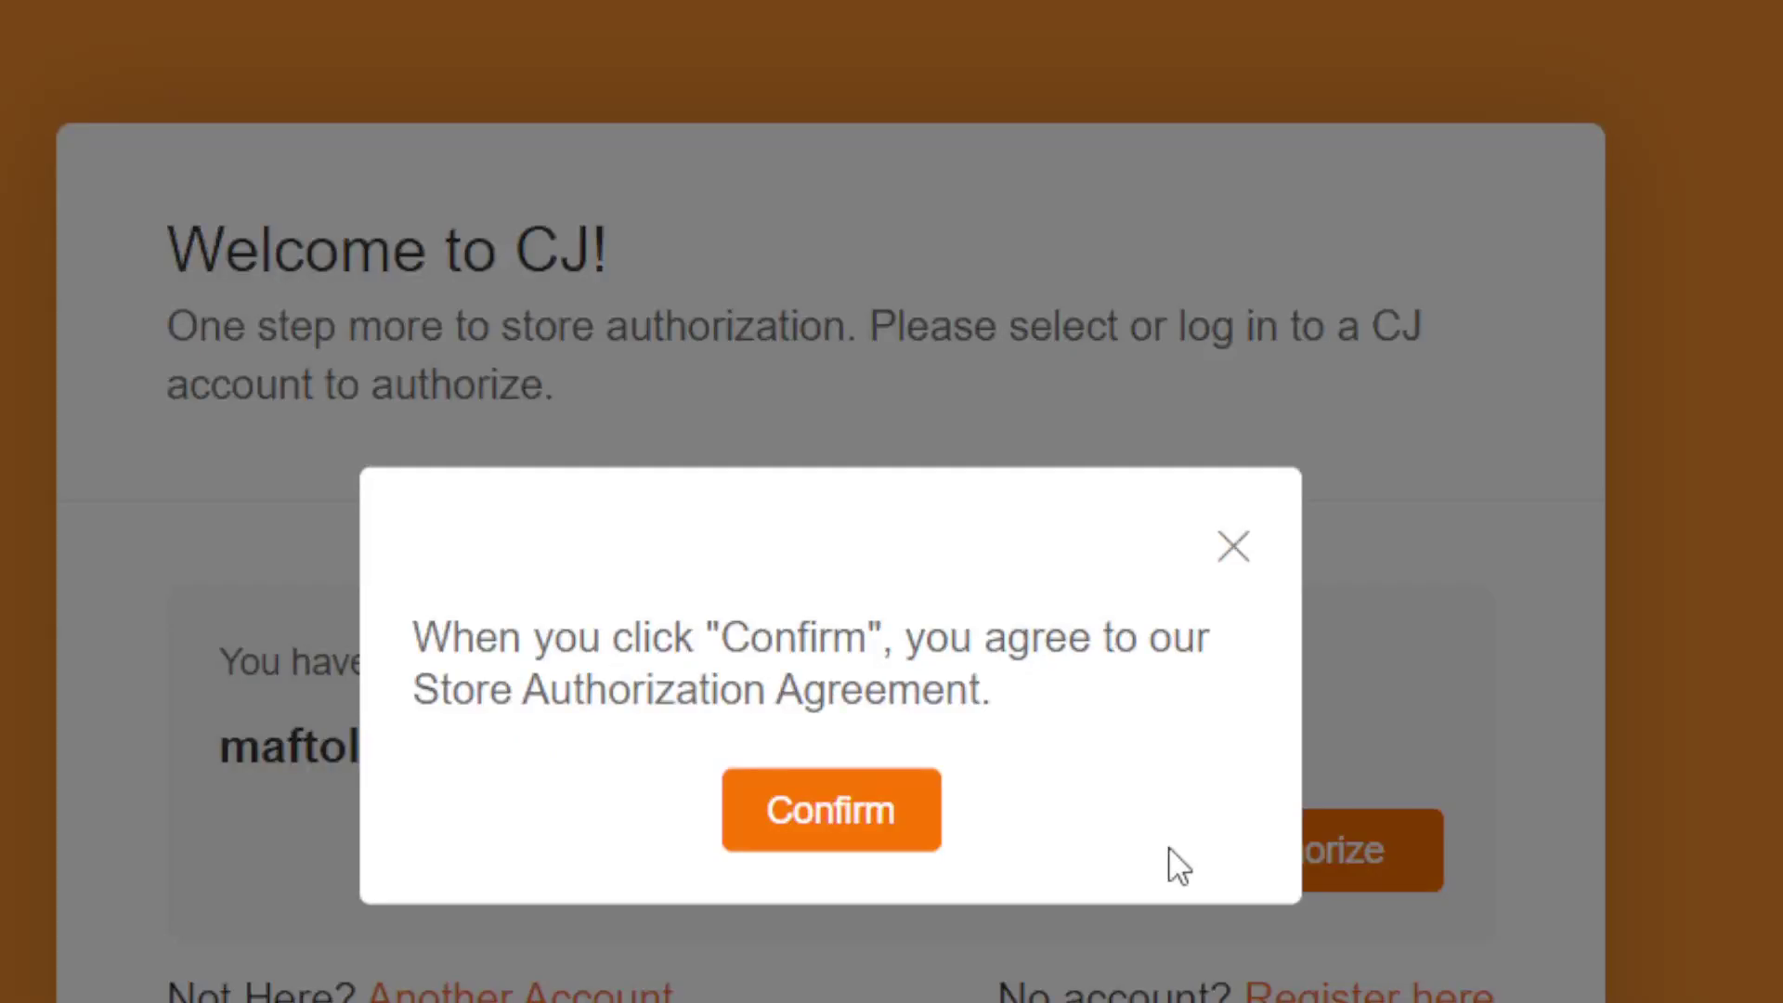
pyautogui.click(866, 815)
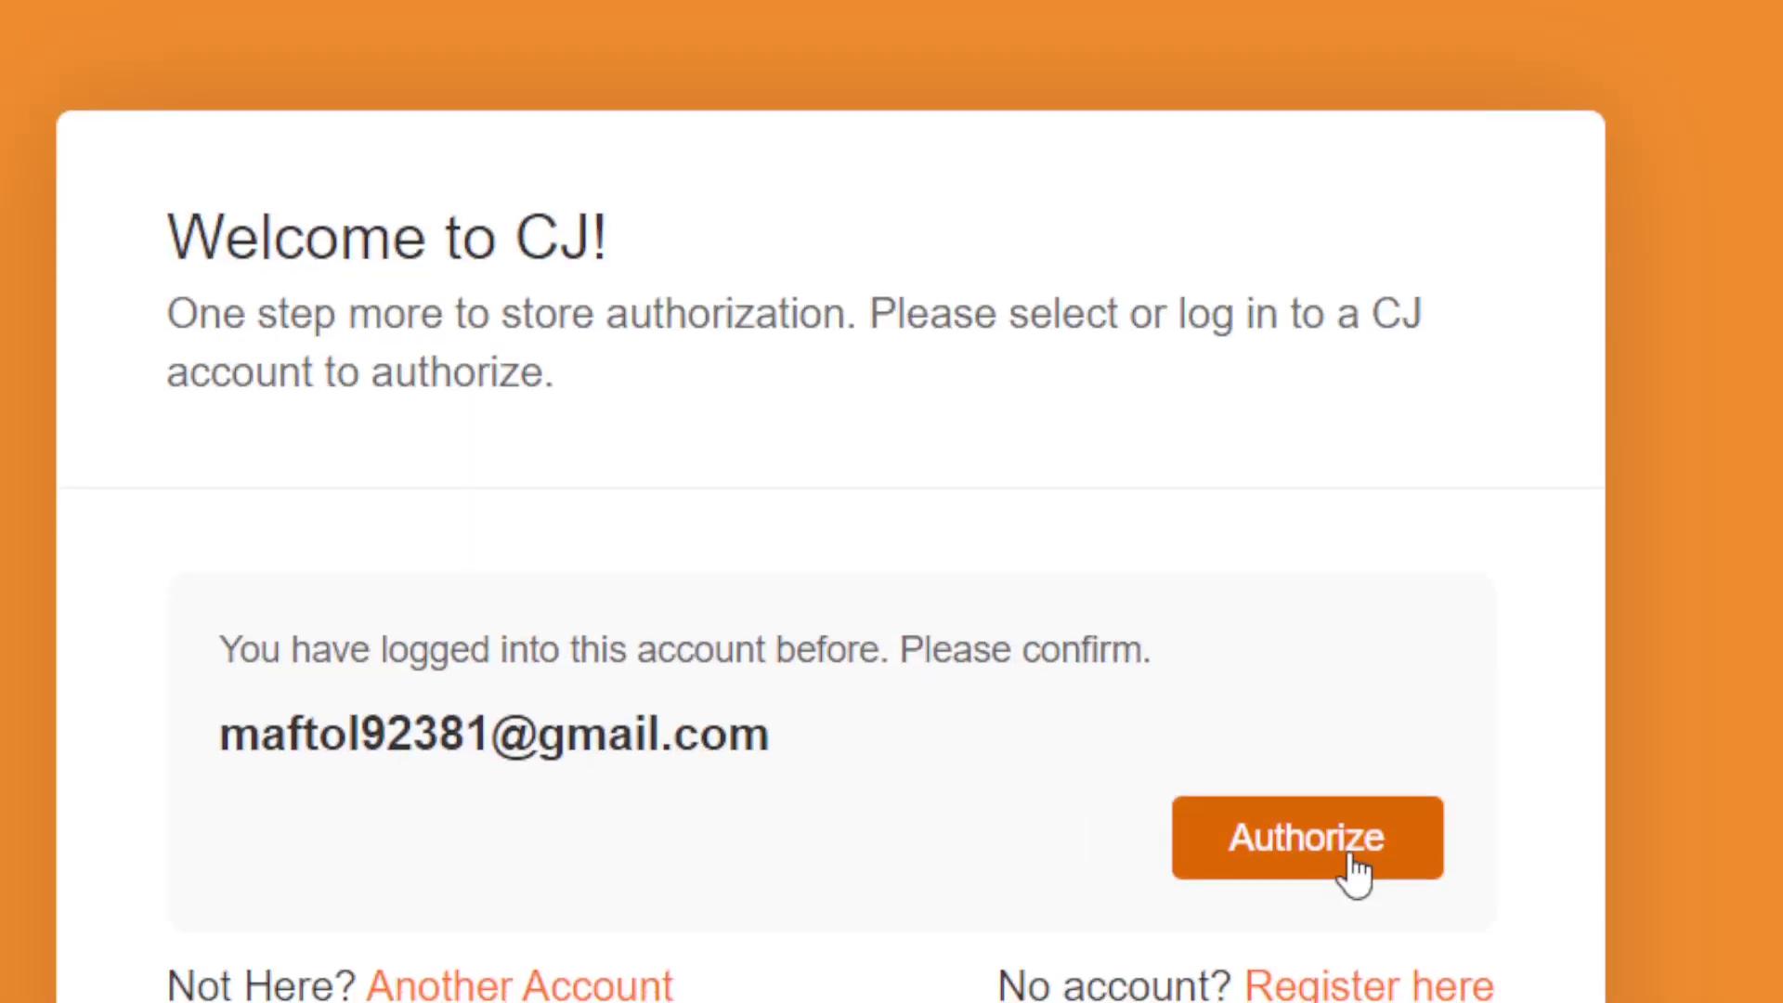
pyautogui.click(1238, 827)
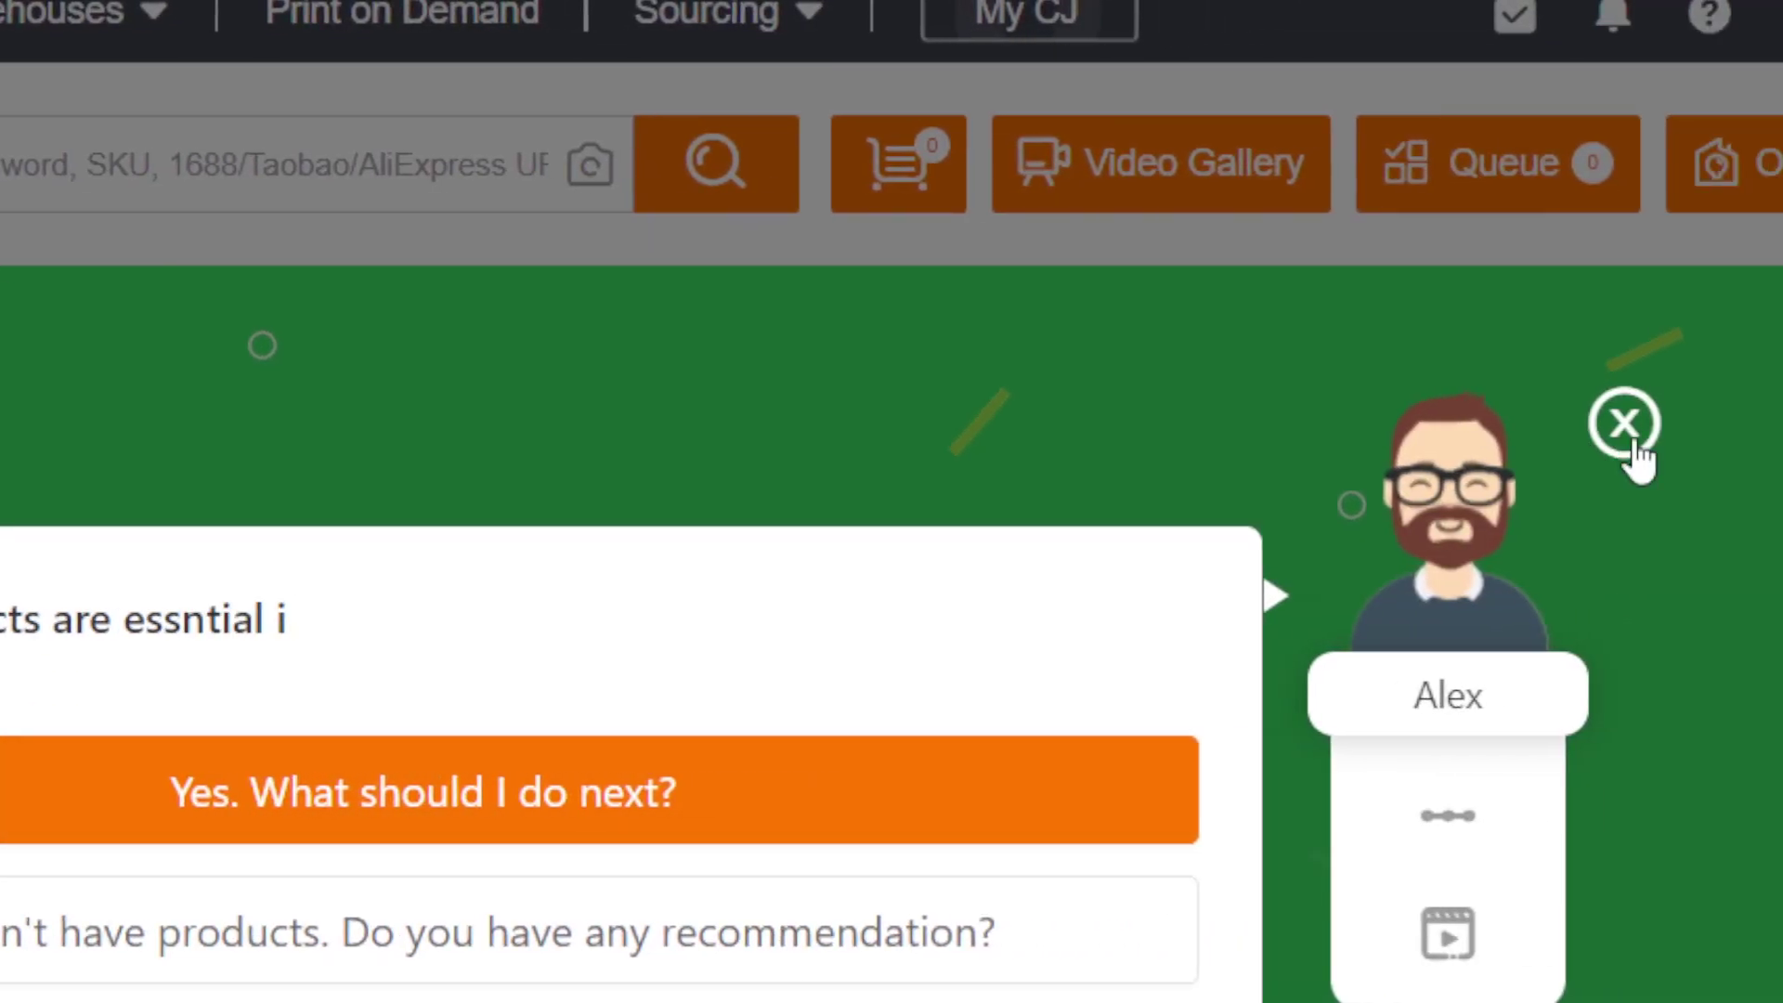
# Dismiss the assistant, choose to list CJ products to the store, and close the welcome prompt on the CJdropshipping home page
pyautogui.click(1776, 423)
pyautogui.scroll(-5, 1486, 558)
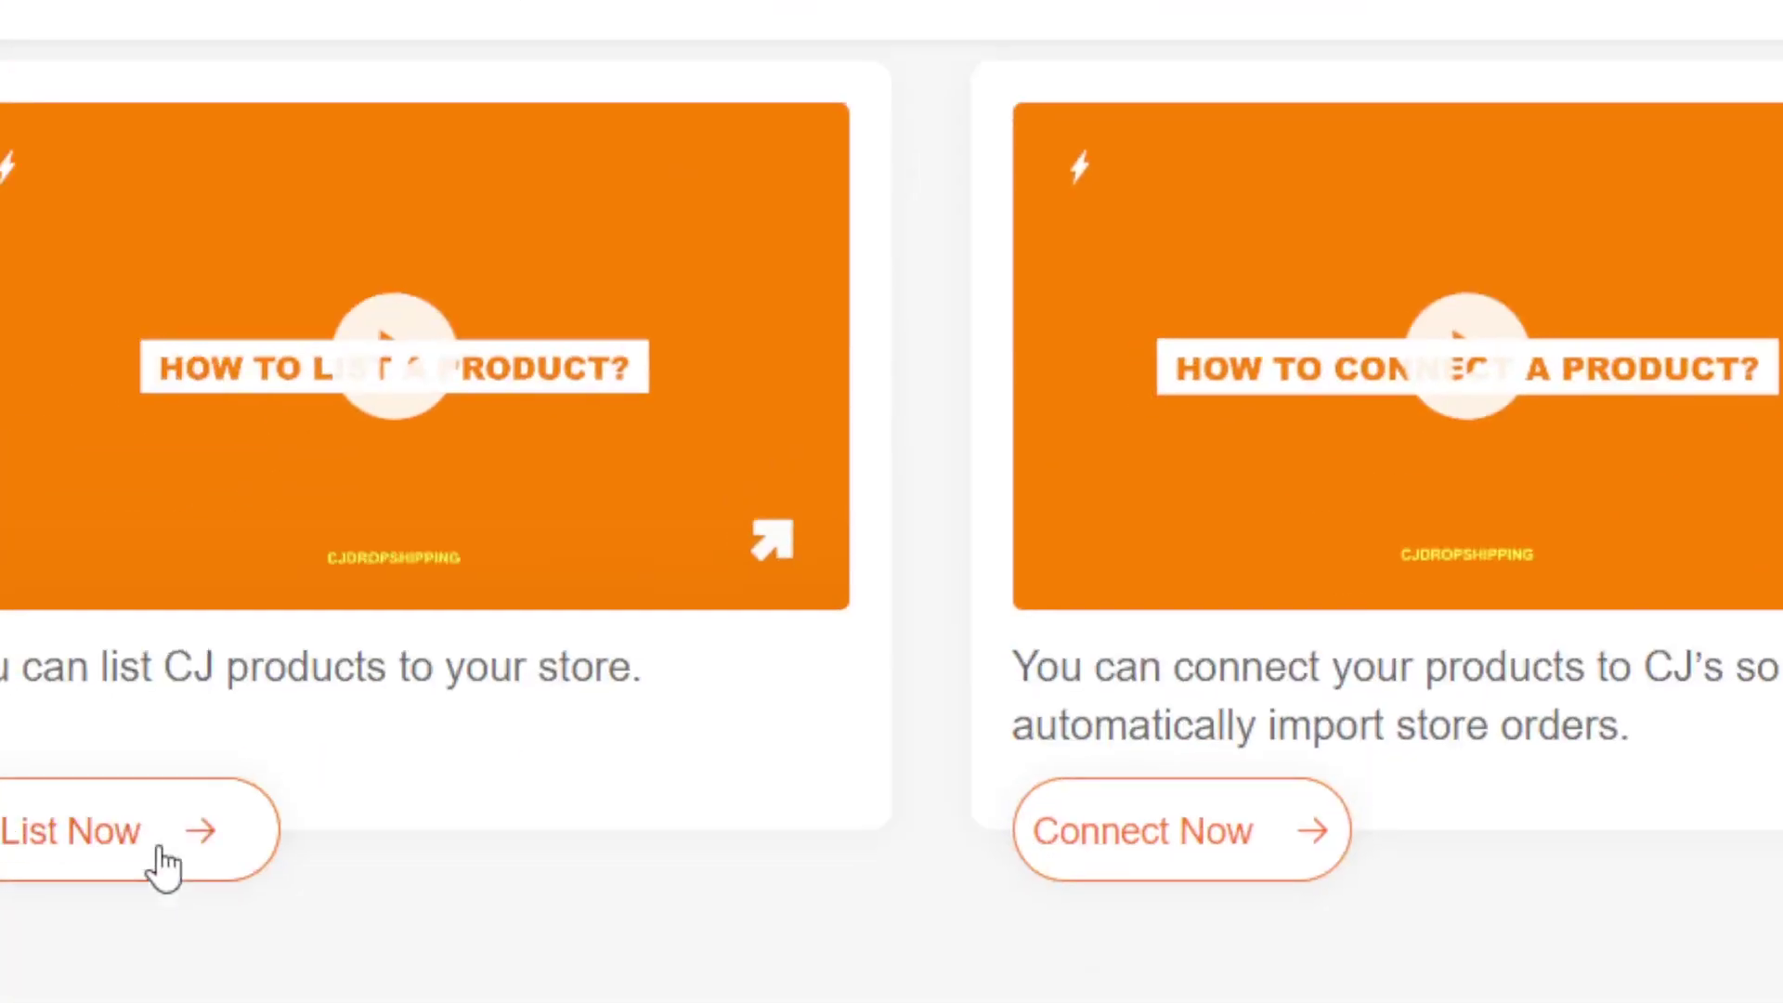
pyautogui.click(153, 859)
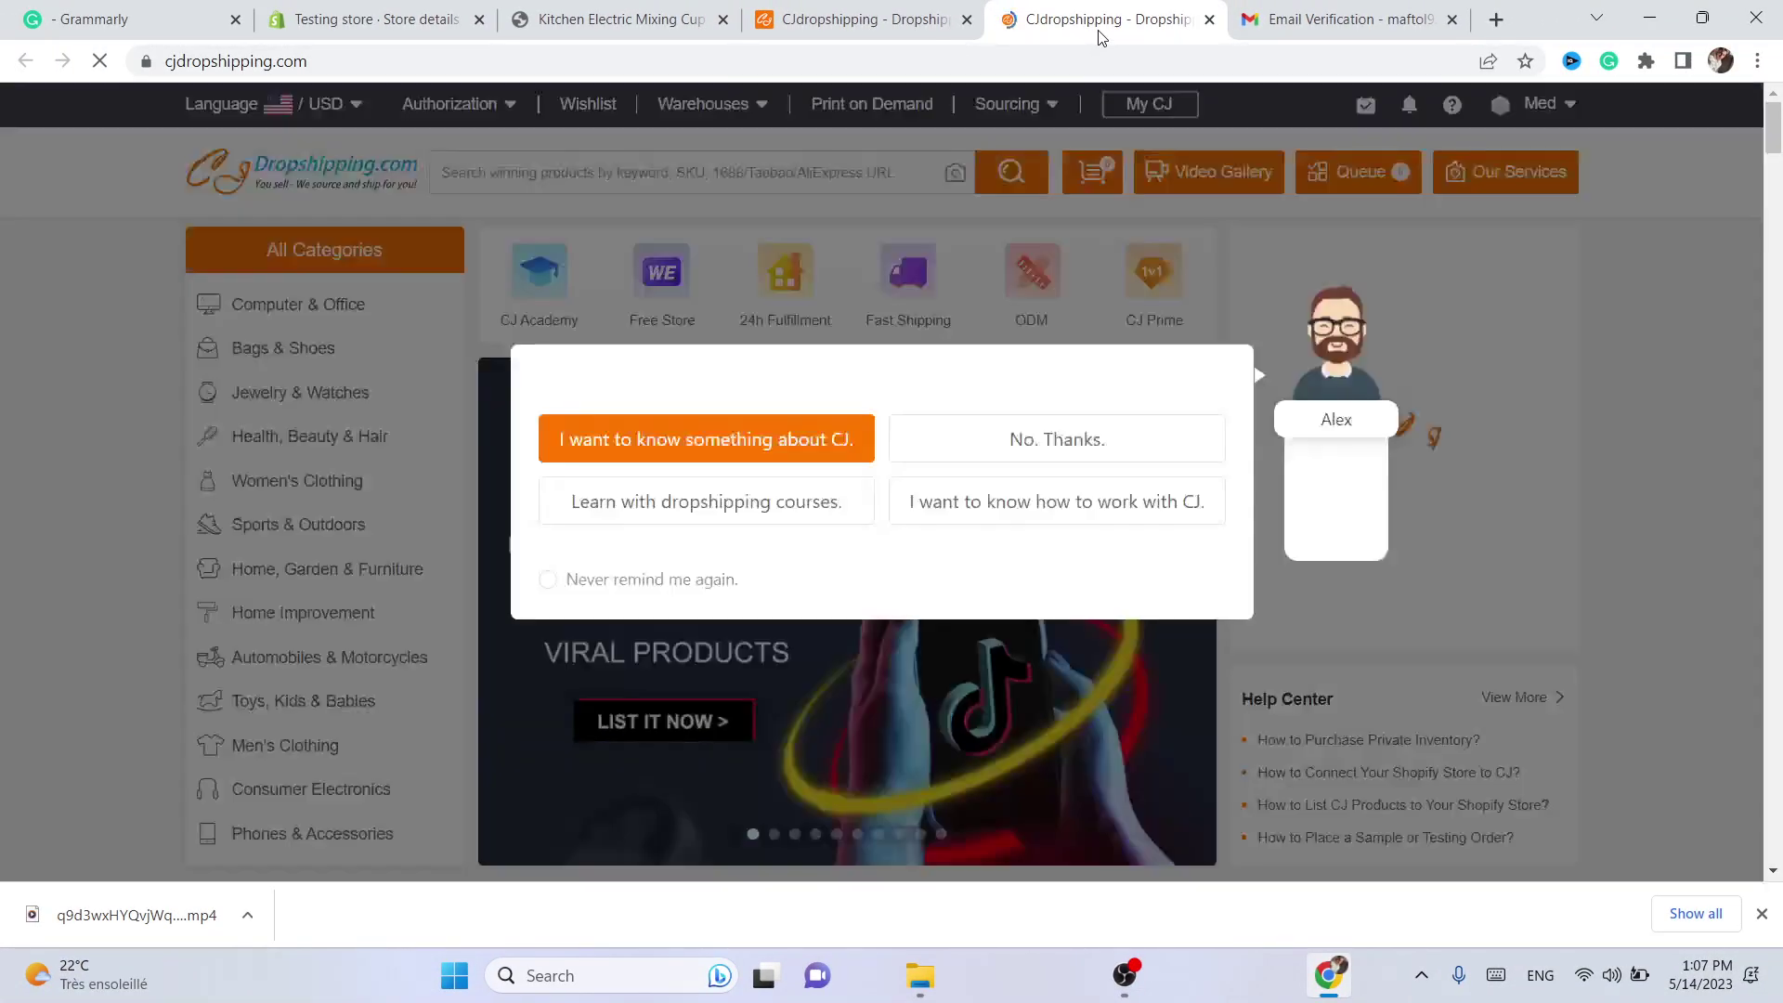
pyautogui.click(916, 18)
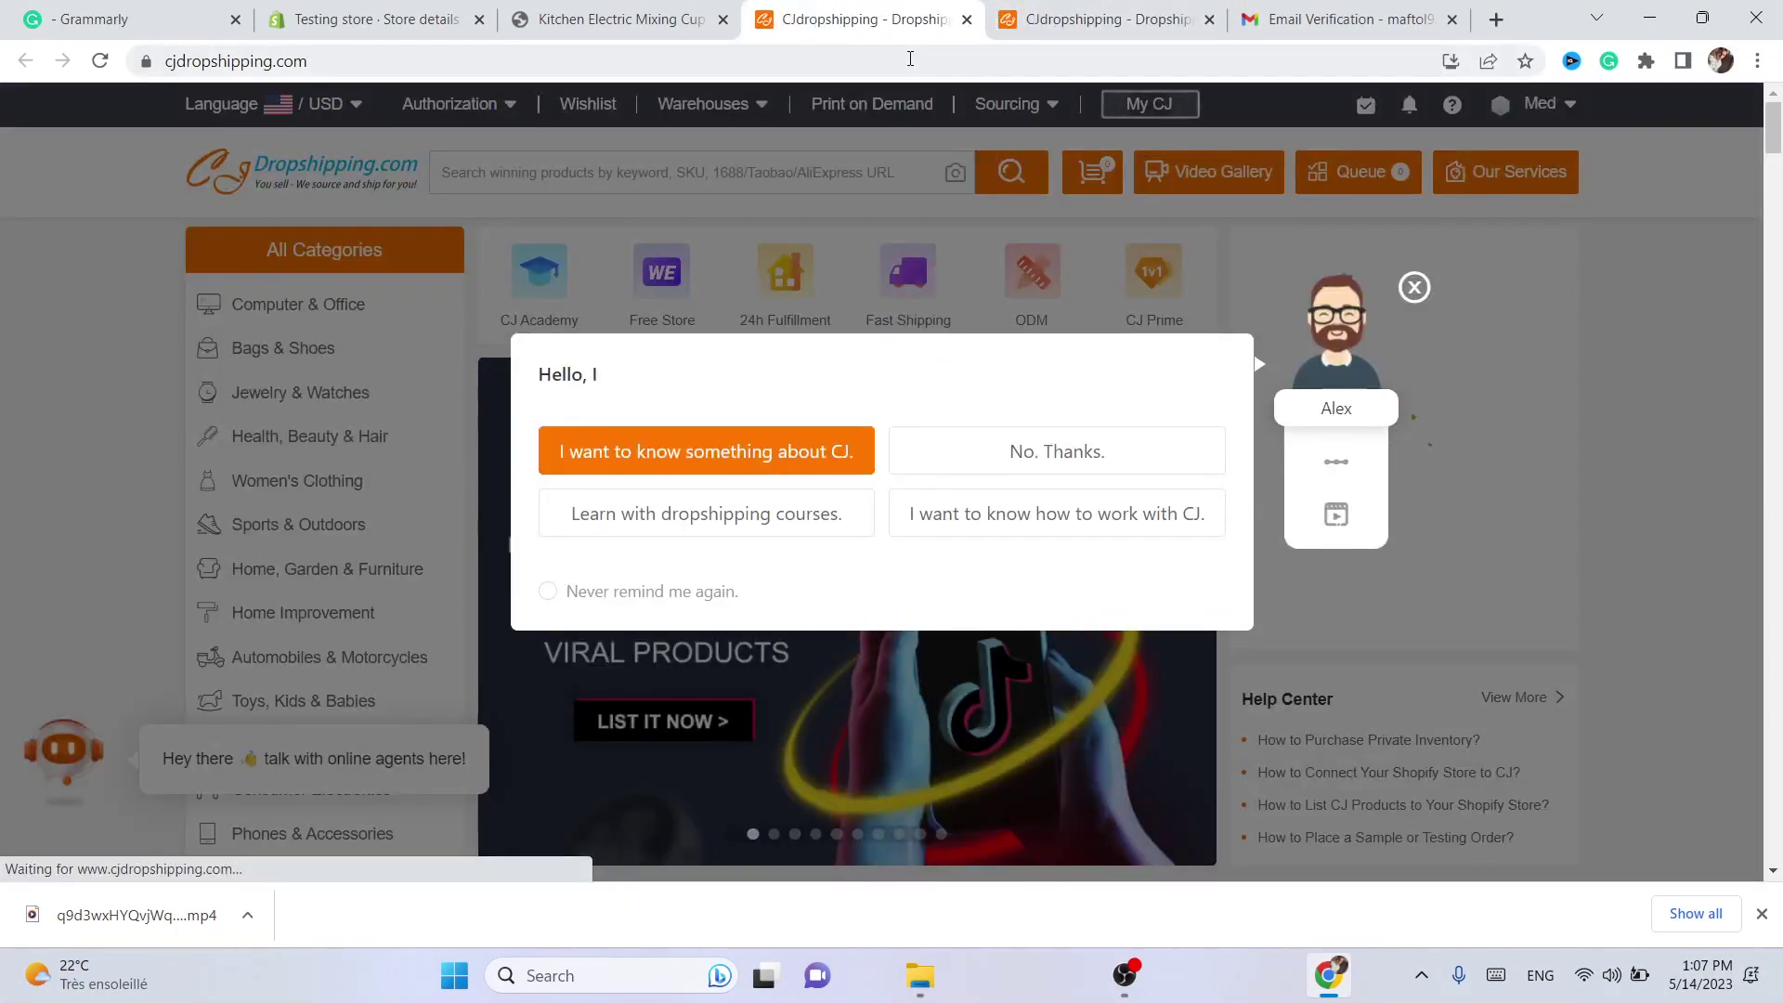
pyautogui.click(1411, 287)
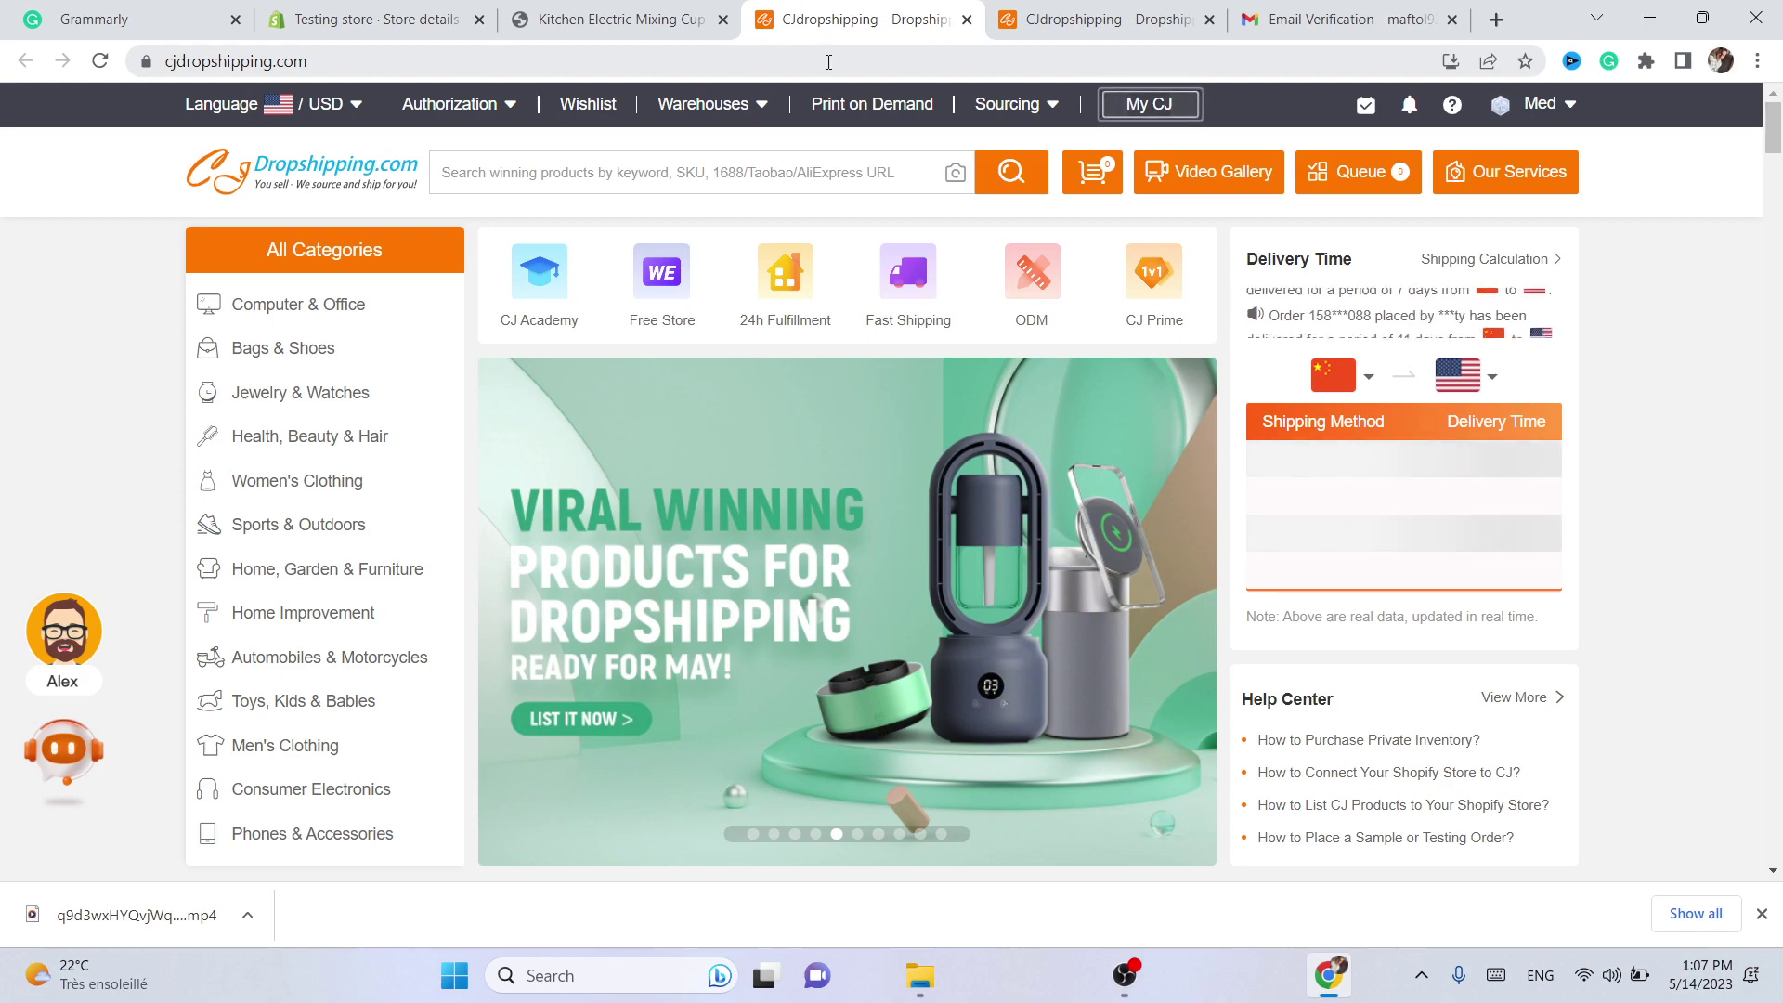
# Browse Trending Products and open the Ins Slippers Women Men Peep Toe Slipper product page at its listing options
pyautogui.click(828, 61)
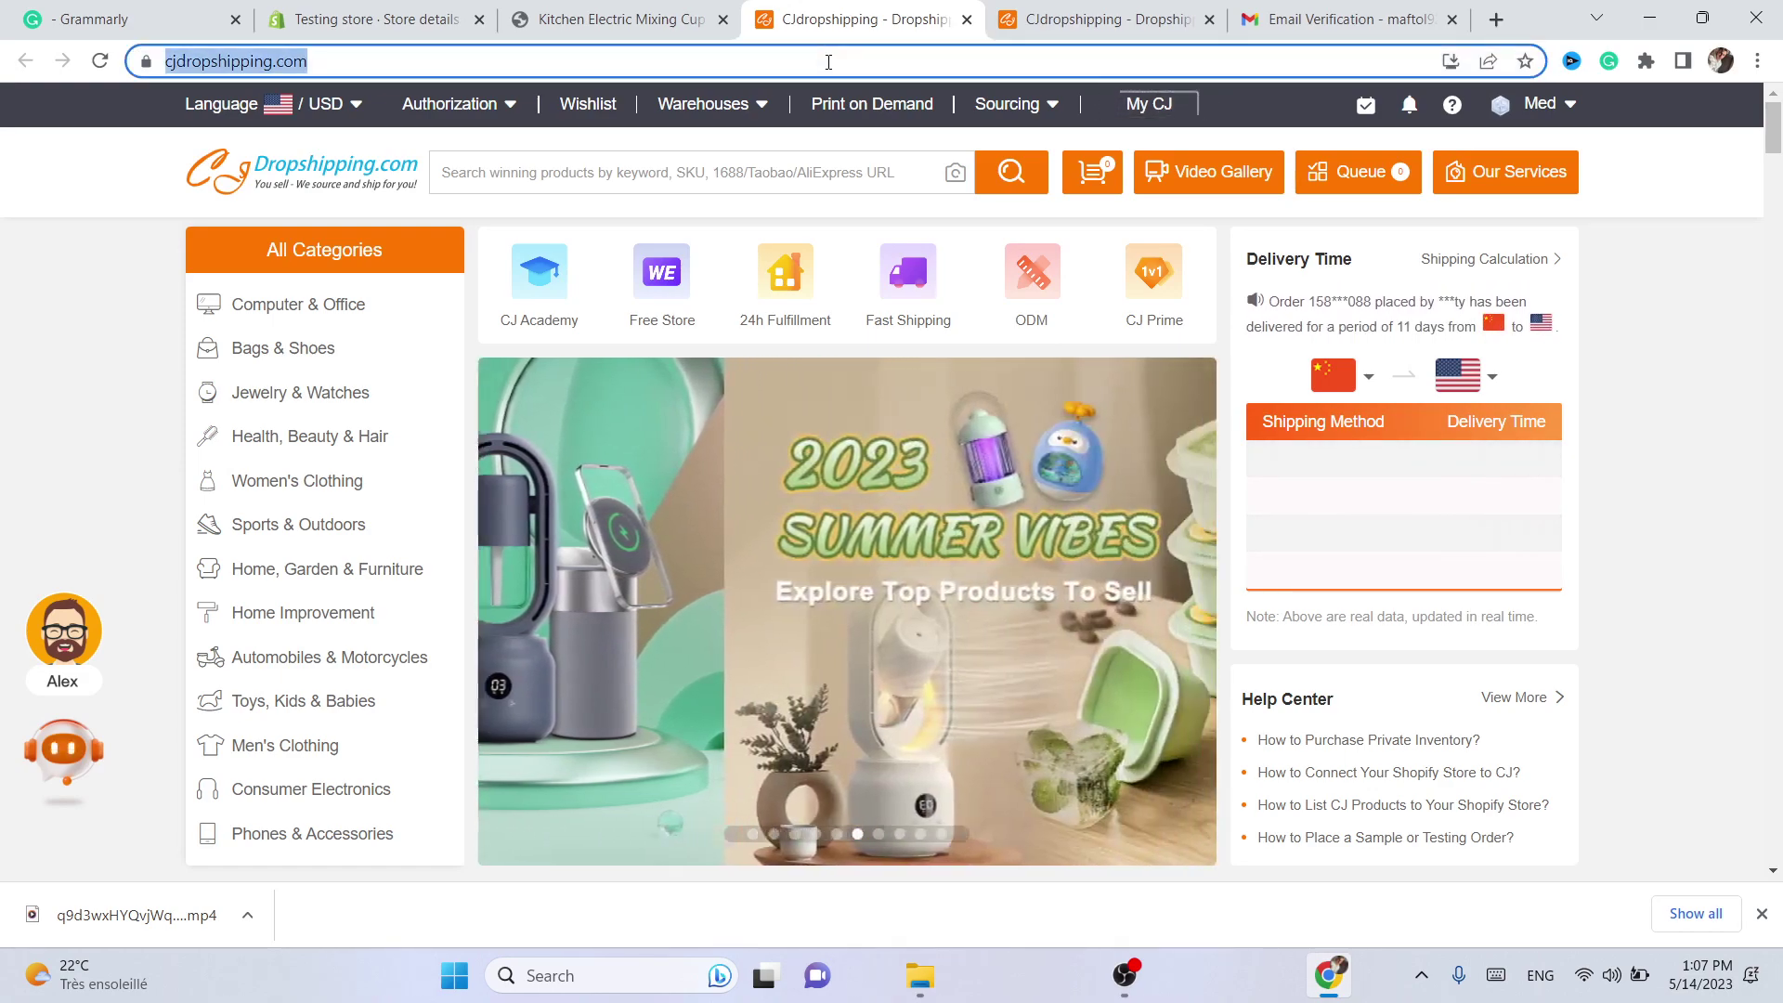
pyautogui.moveTo(1773, 127); pyautogui.dragTo(1773, 222)
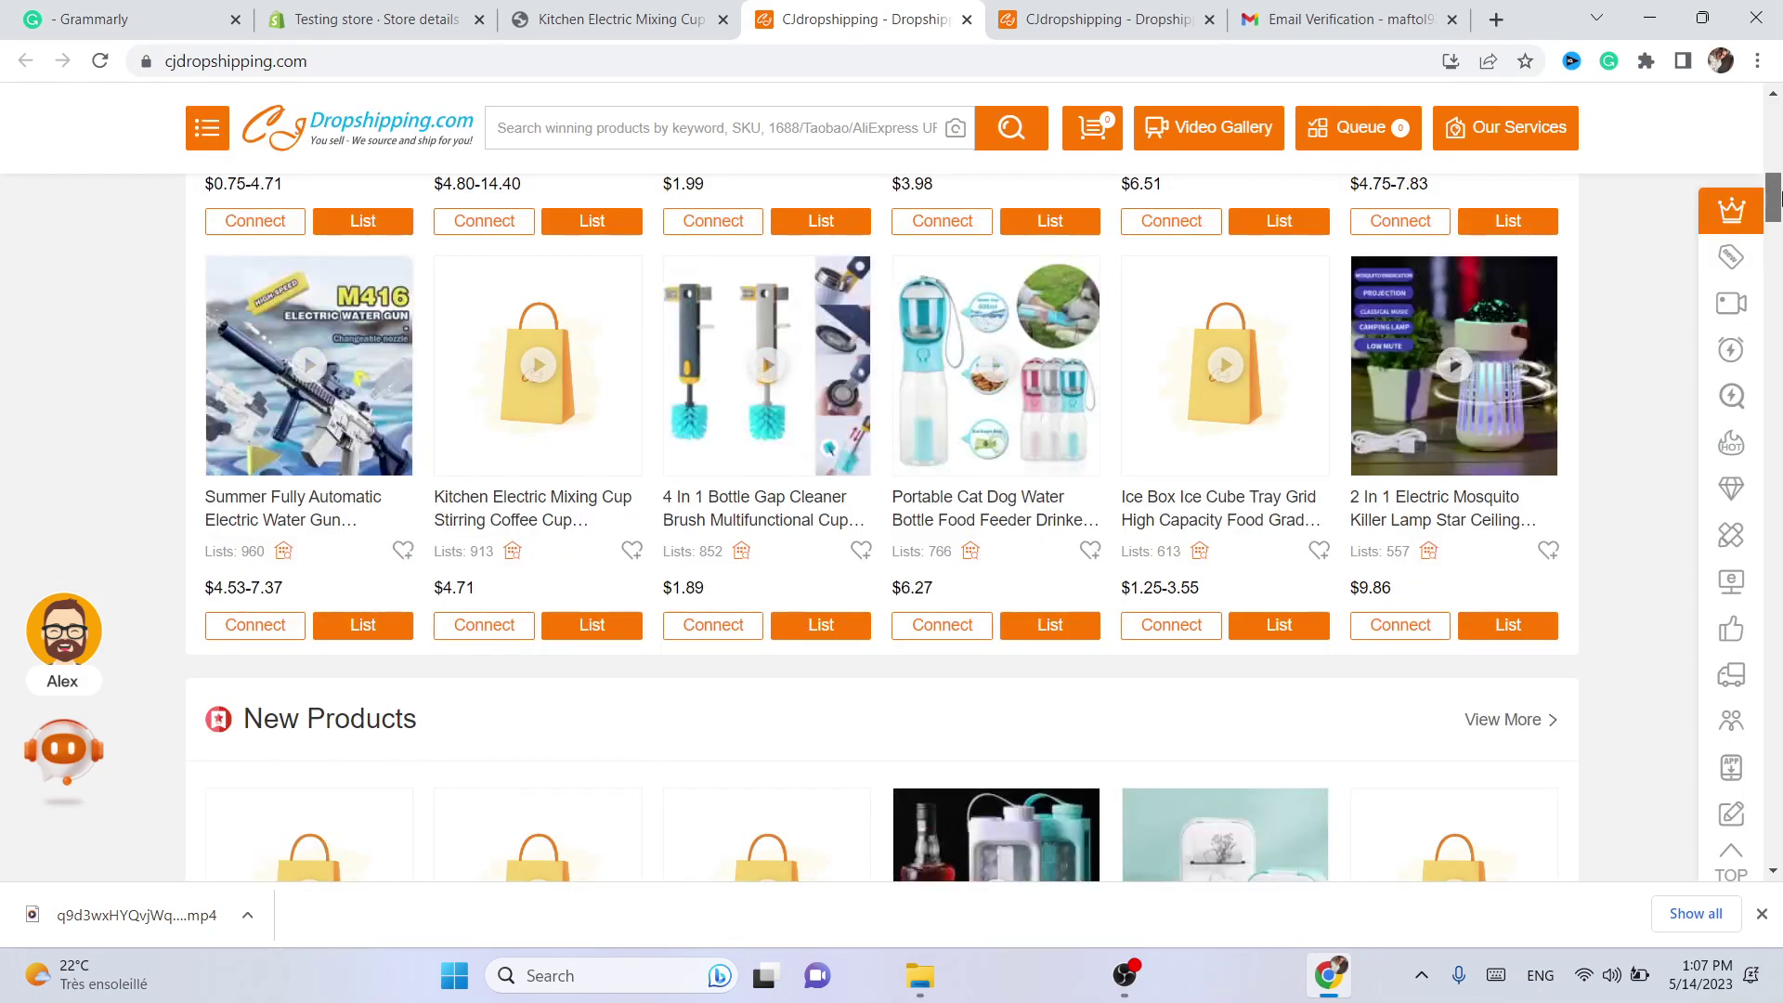
pyautogui.scroll(5, 843, 131)
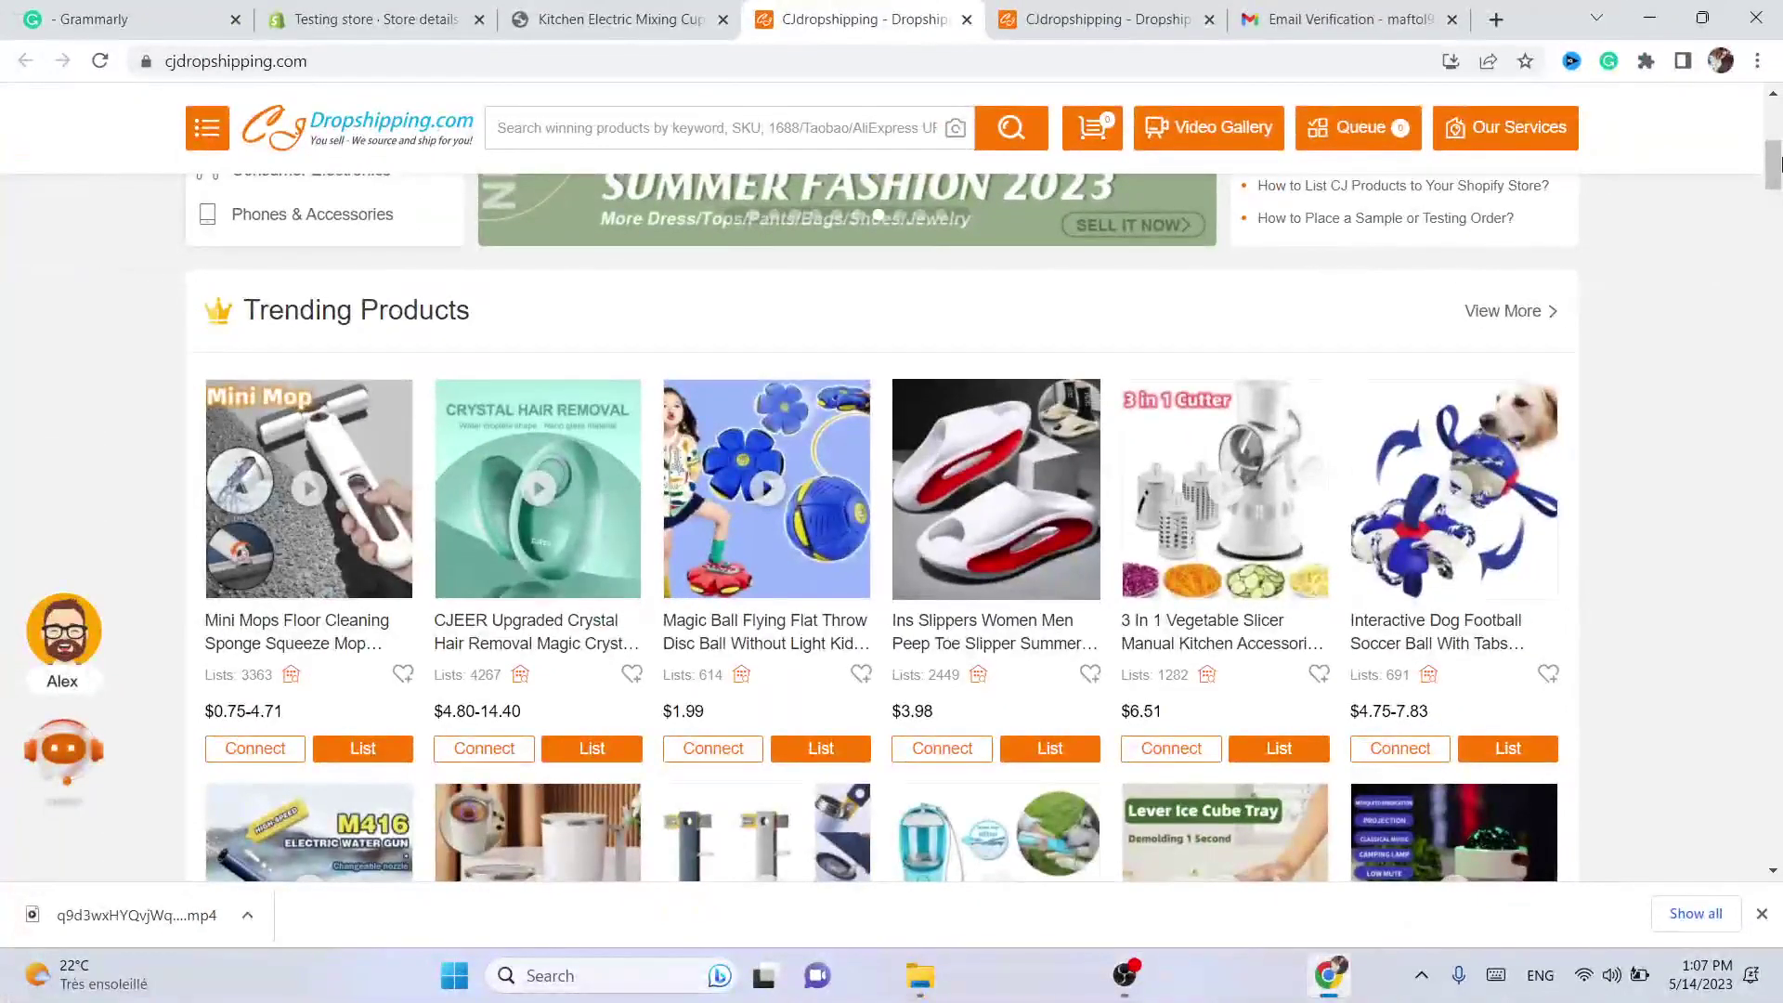
pyautogui.moveTo(1776, 163); pyautogui.dragTo(1776, 169)
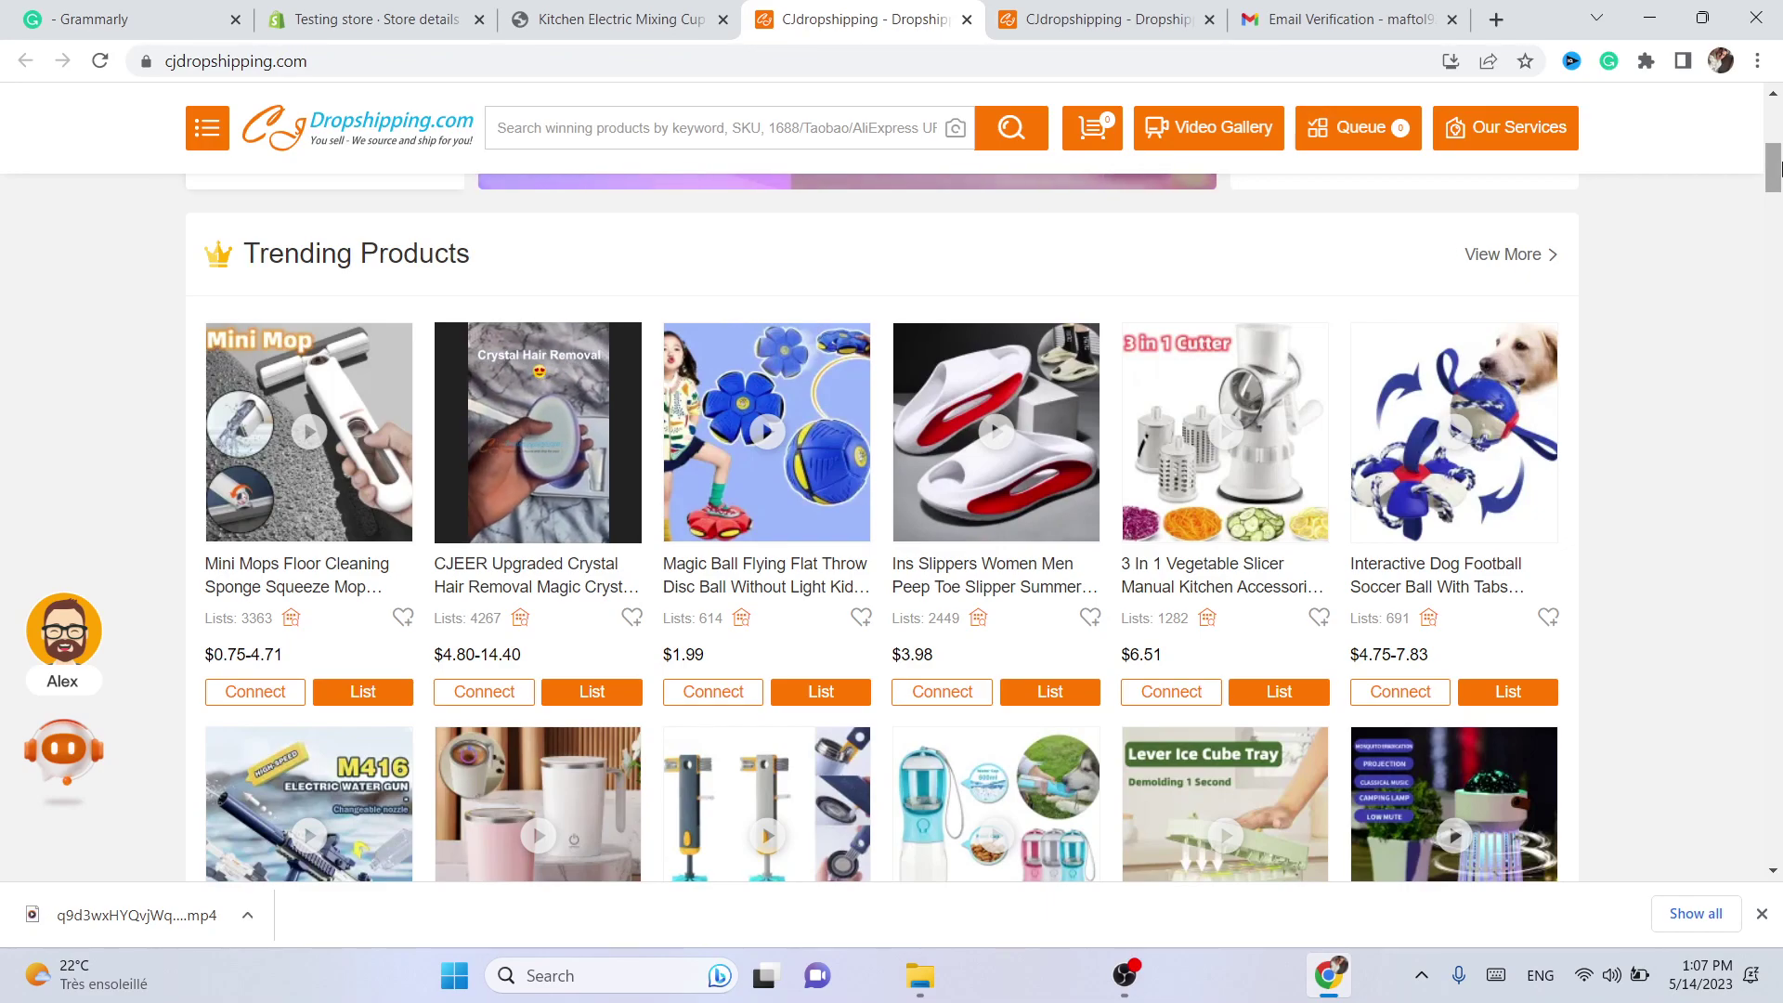
pyautogui.moveTo(1776, 169); pyautogui.dragTo(1775, 178)
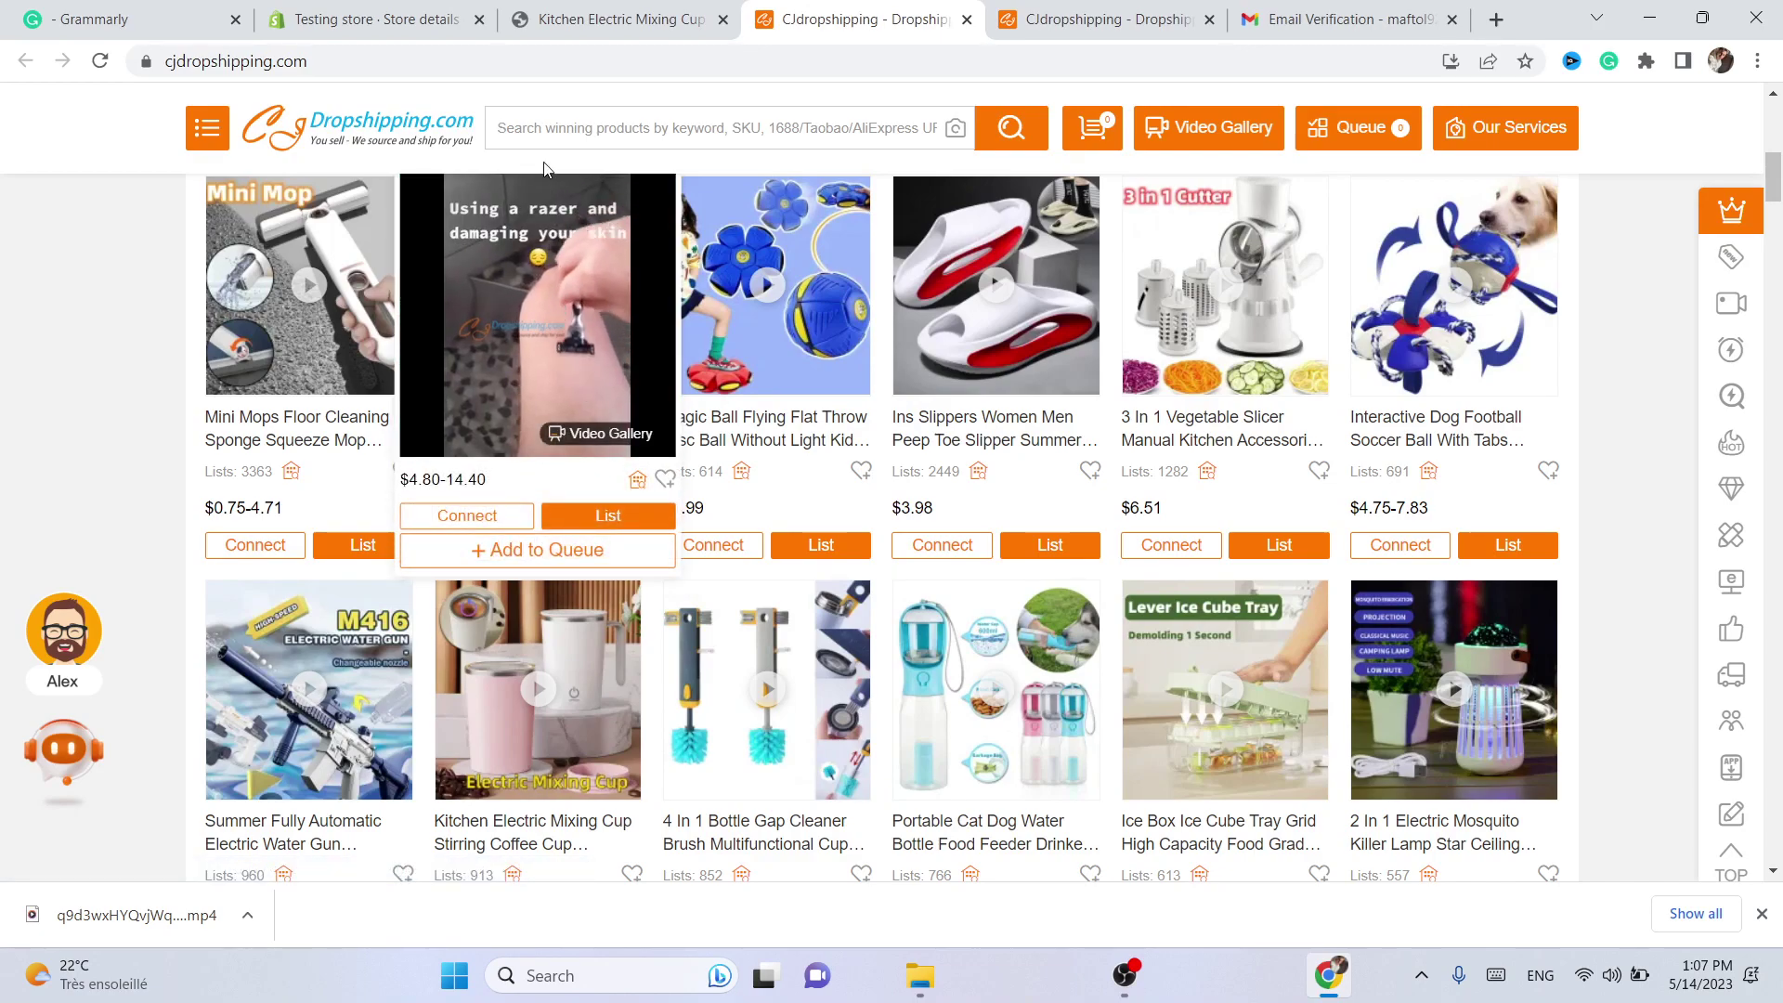
pyautogui.click(1041, 280)
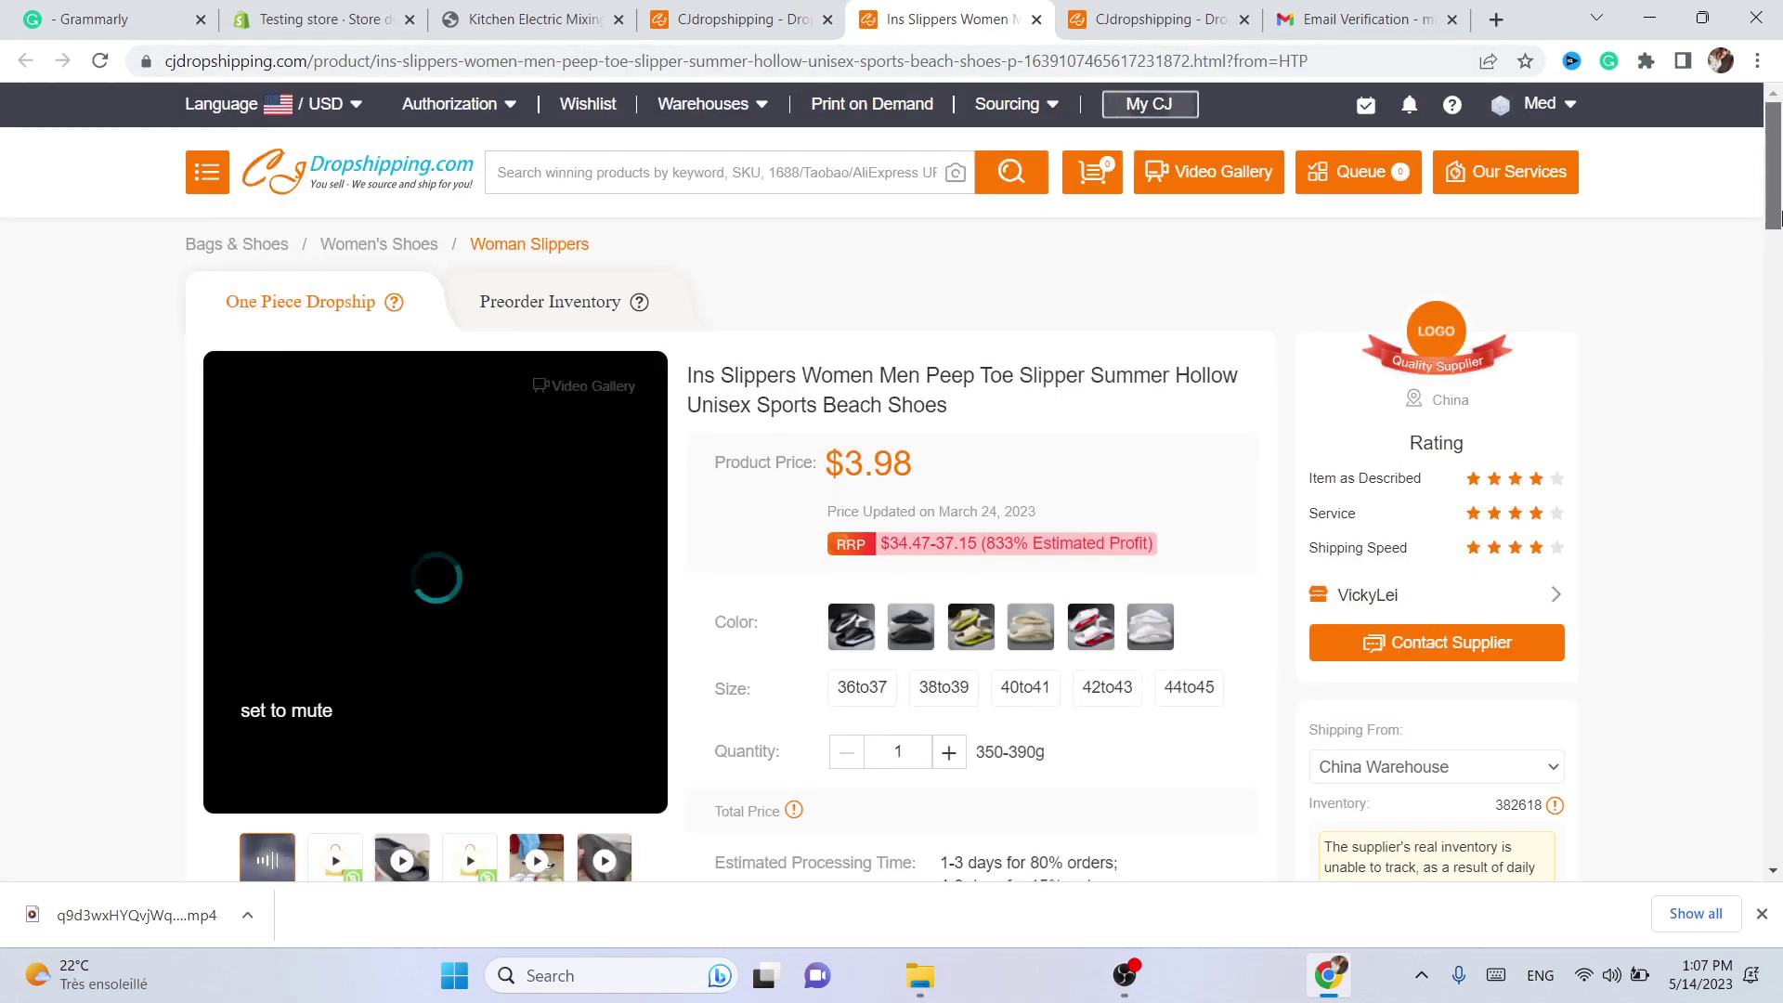
pyautogui.scroll(-8, 988, 297)
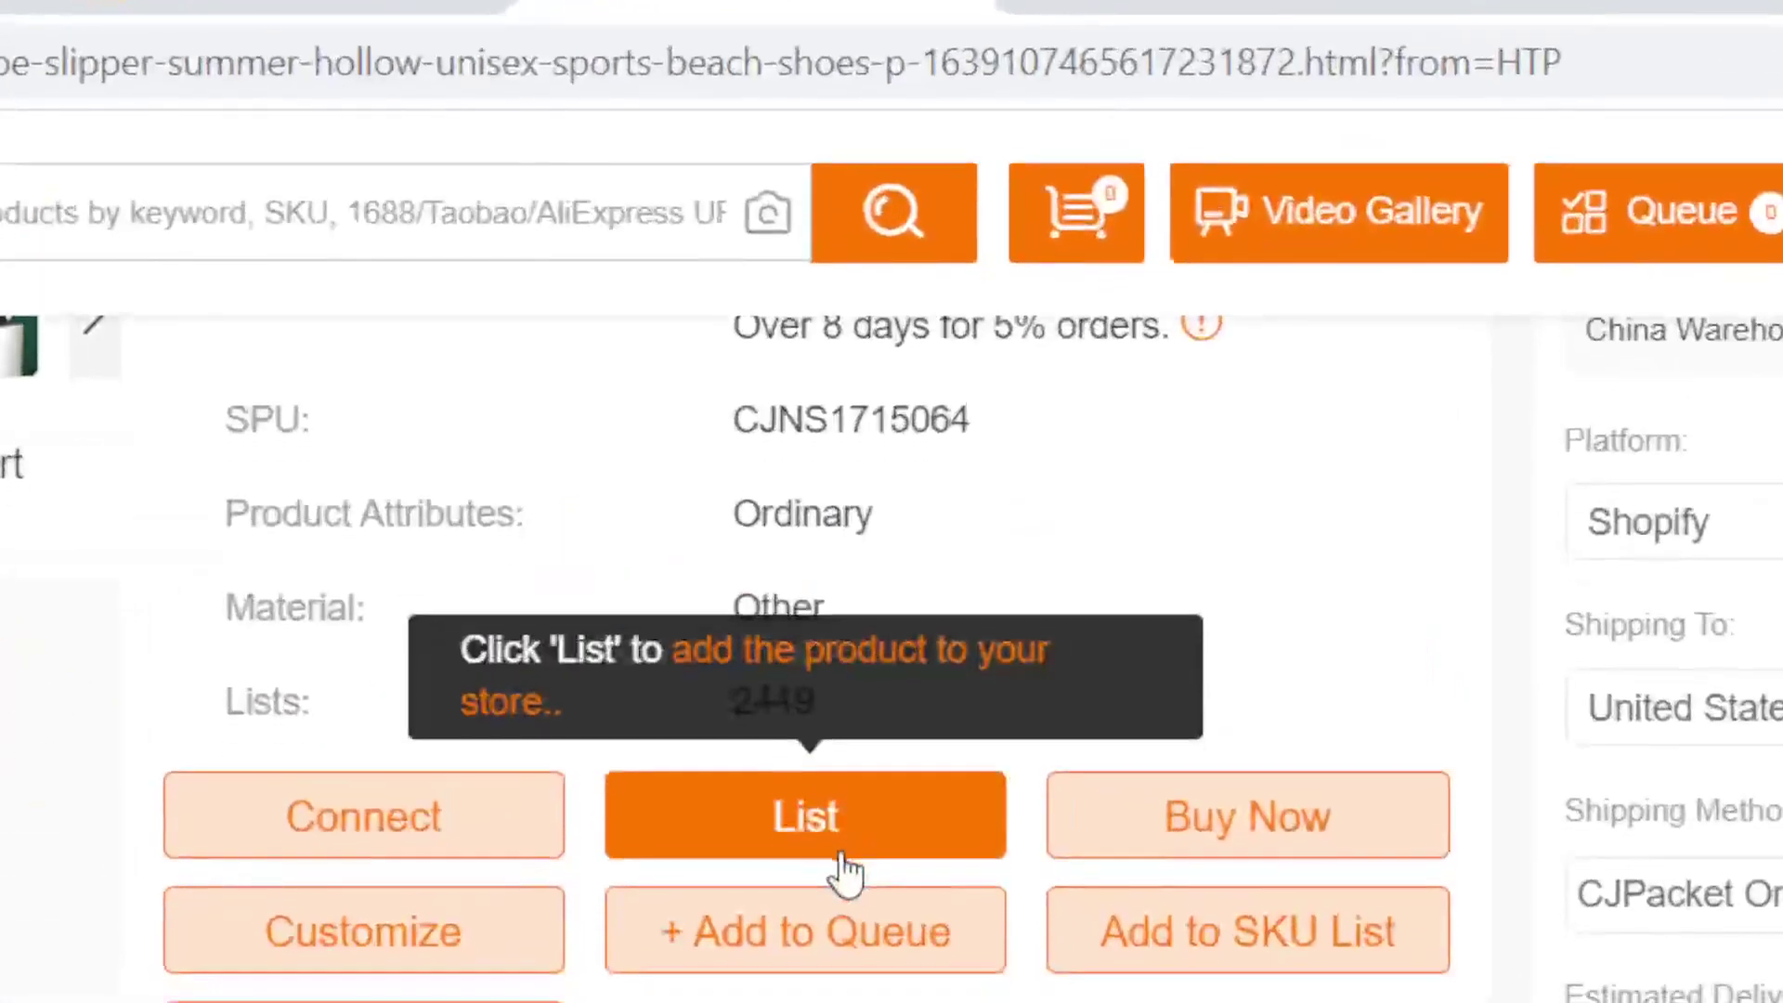
# Open the store listing form for the slipper product and add TEST as a new product type
pyautogui.click(756, 801)
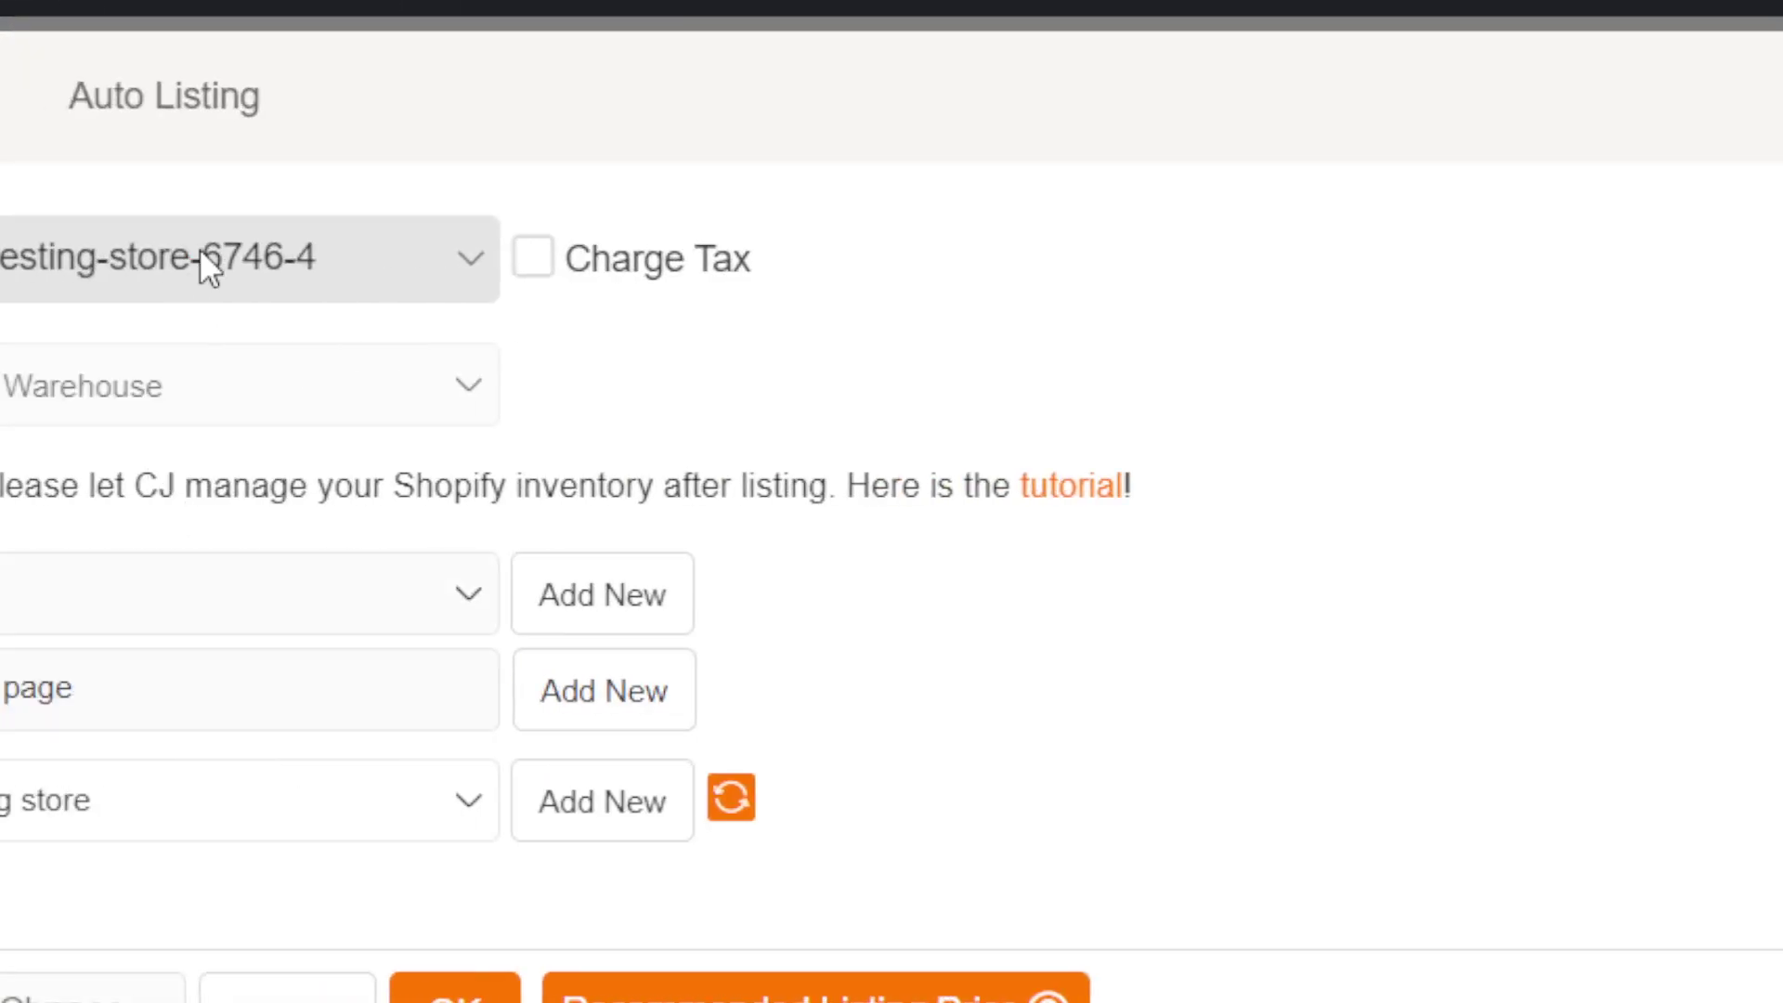
pyautogui.moveTo(163, 585); pyautogui.dragTo(325, 583)
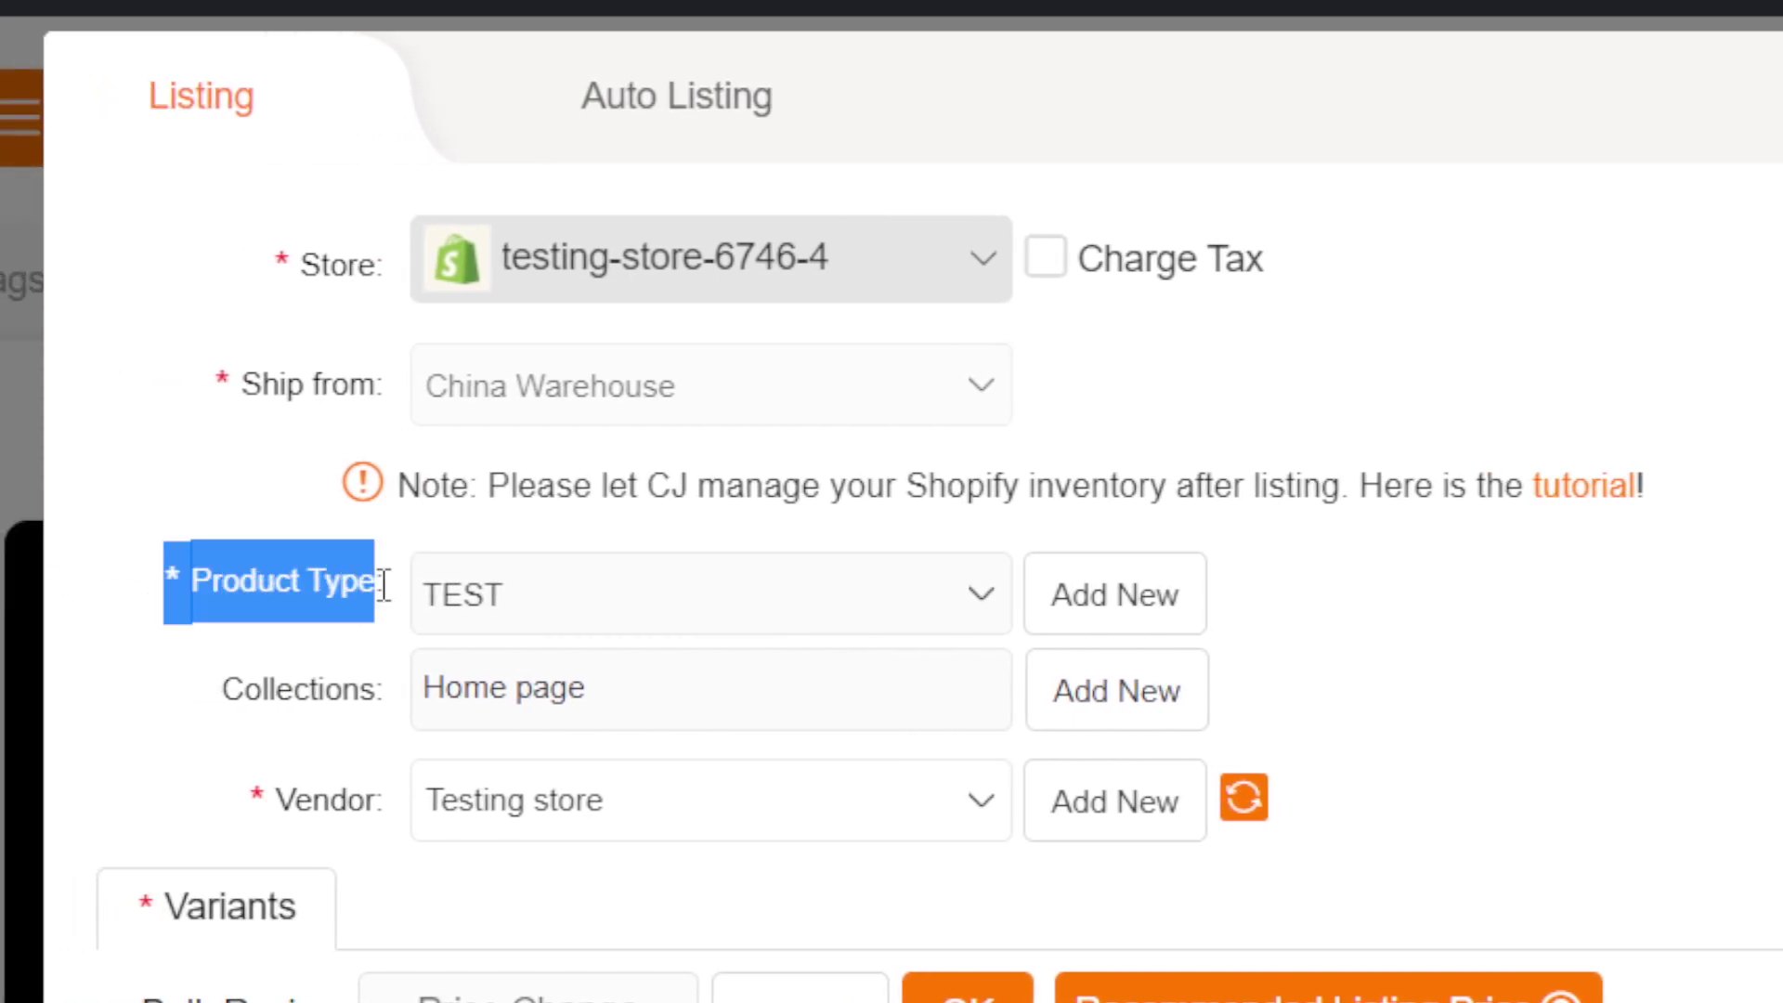
pyautogui.click(544, 601)
pyautogui.click(1078, 600)
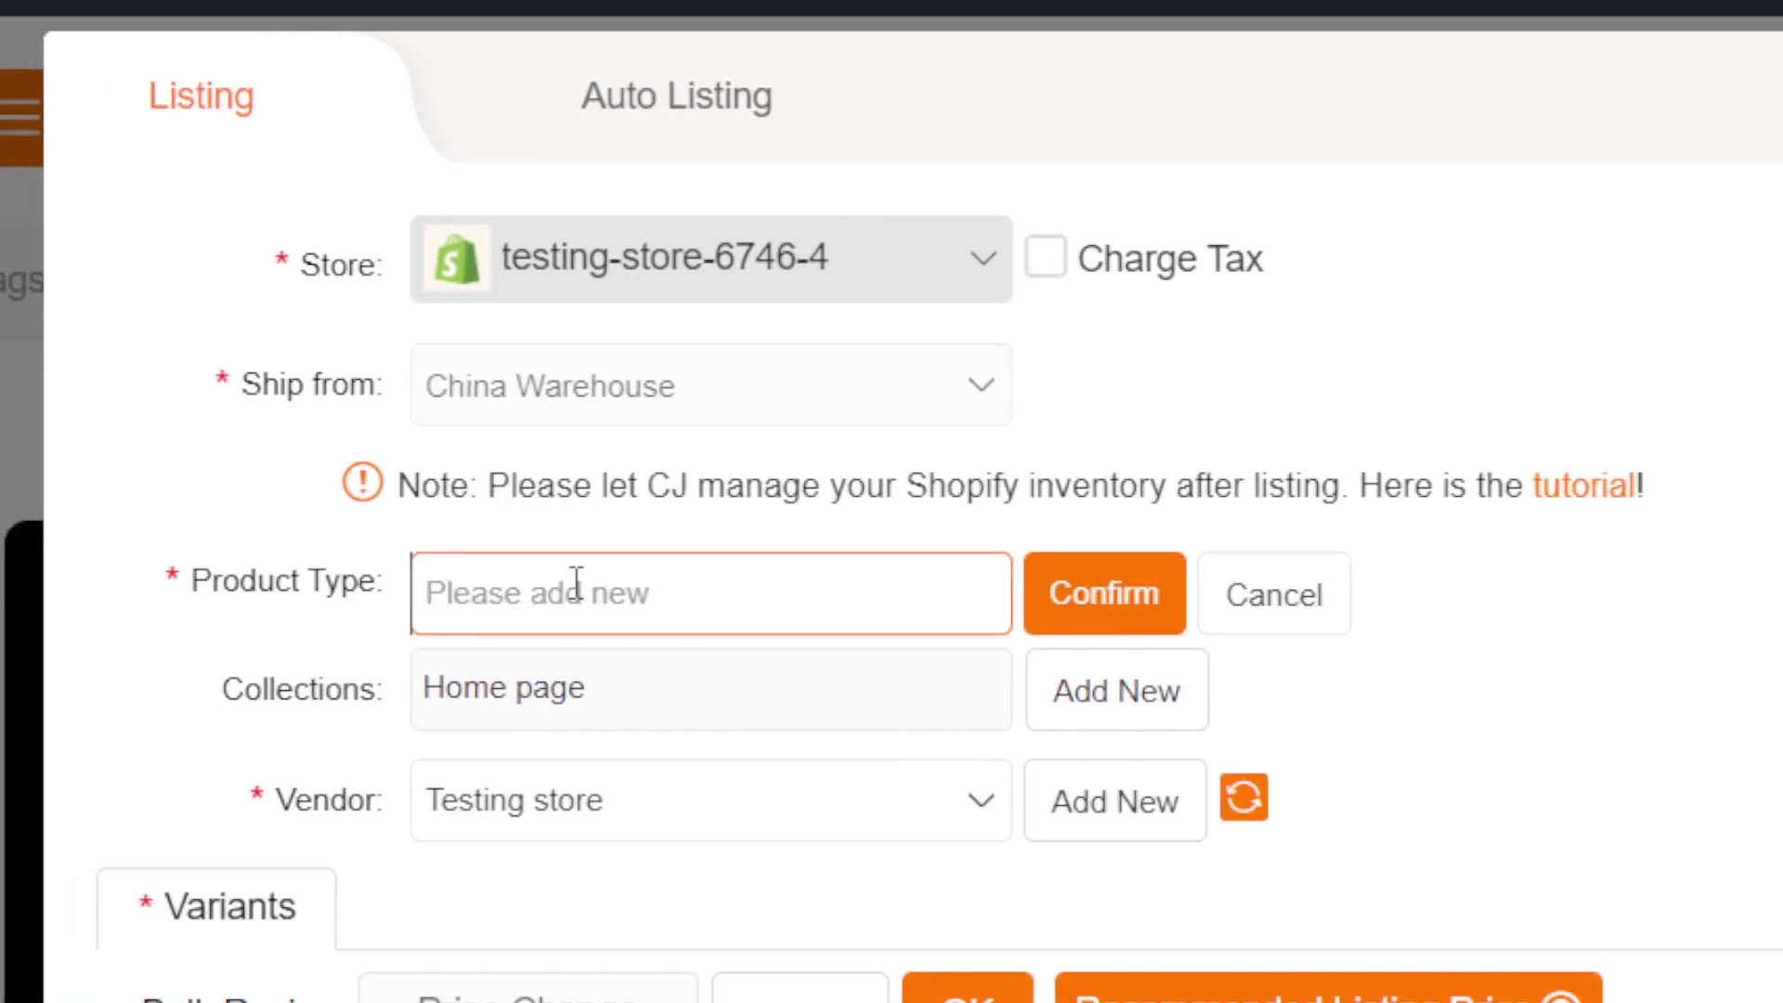
pyautogui.write('TEST')
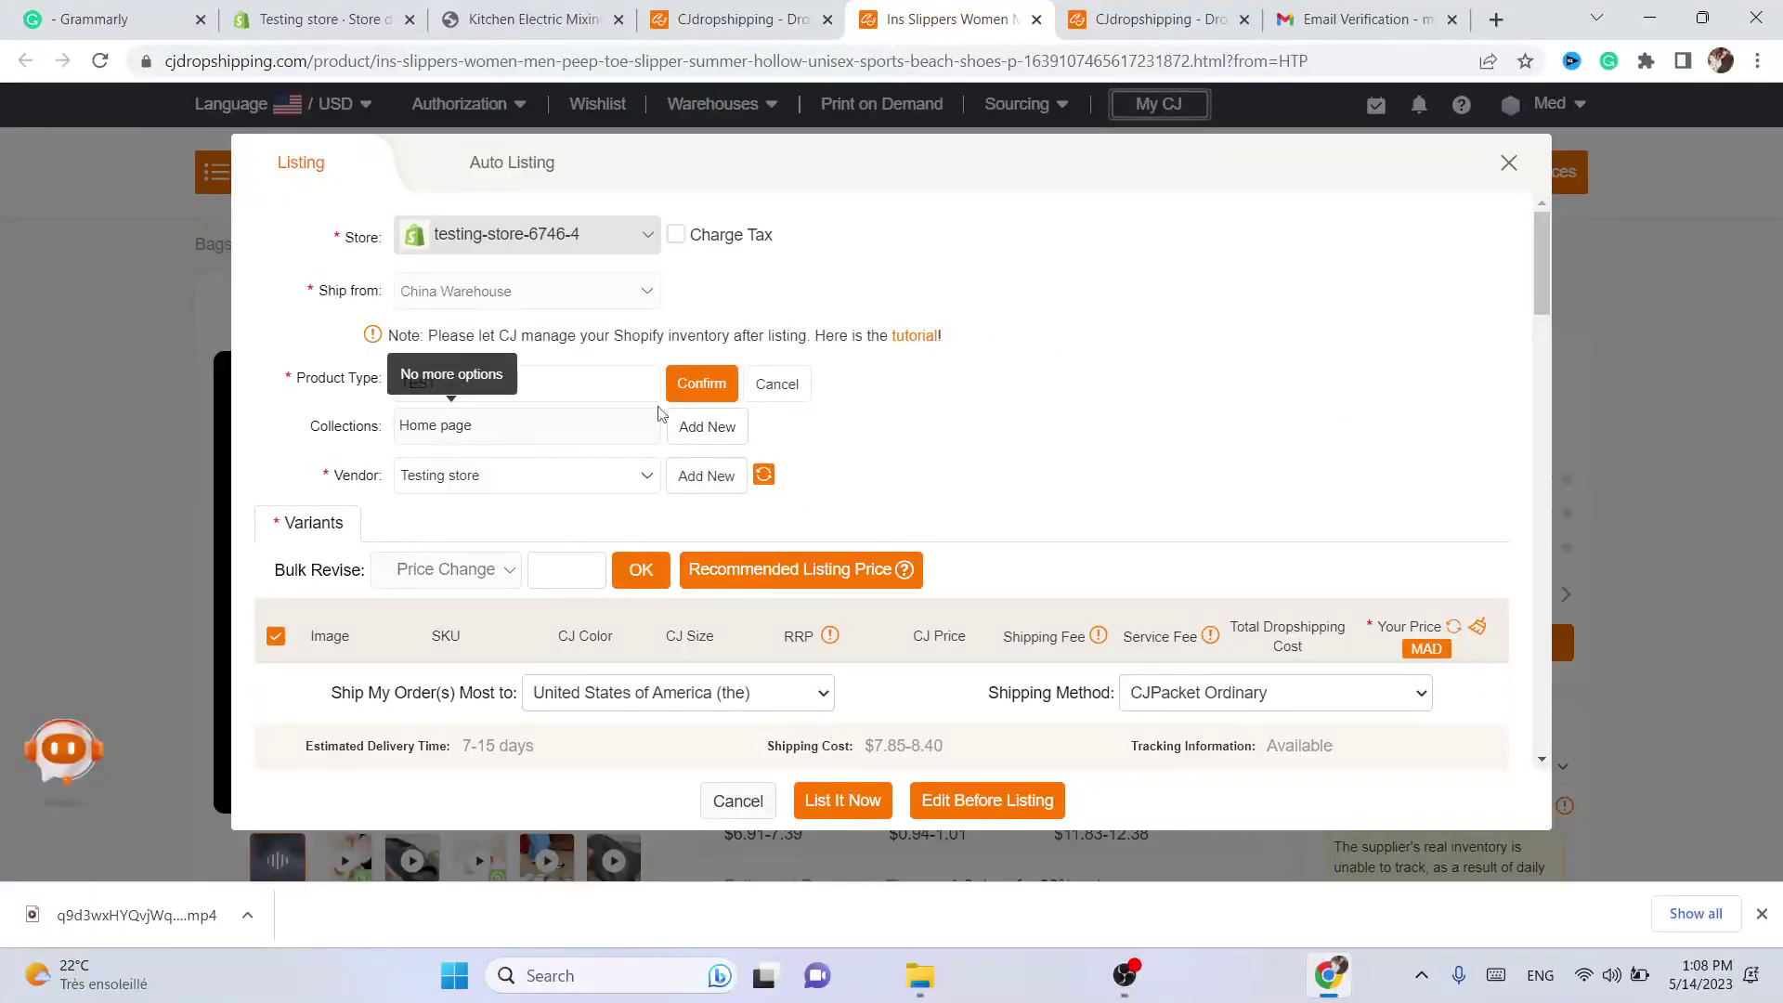
pyautogui.click(1104, 594)
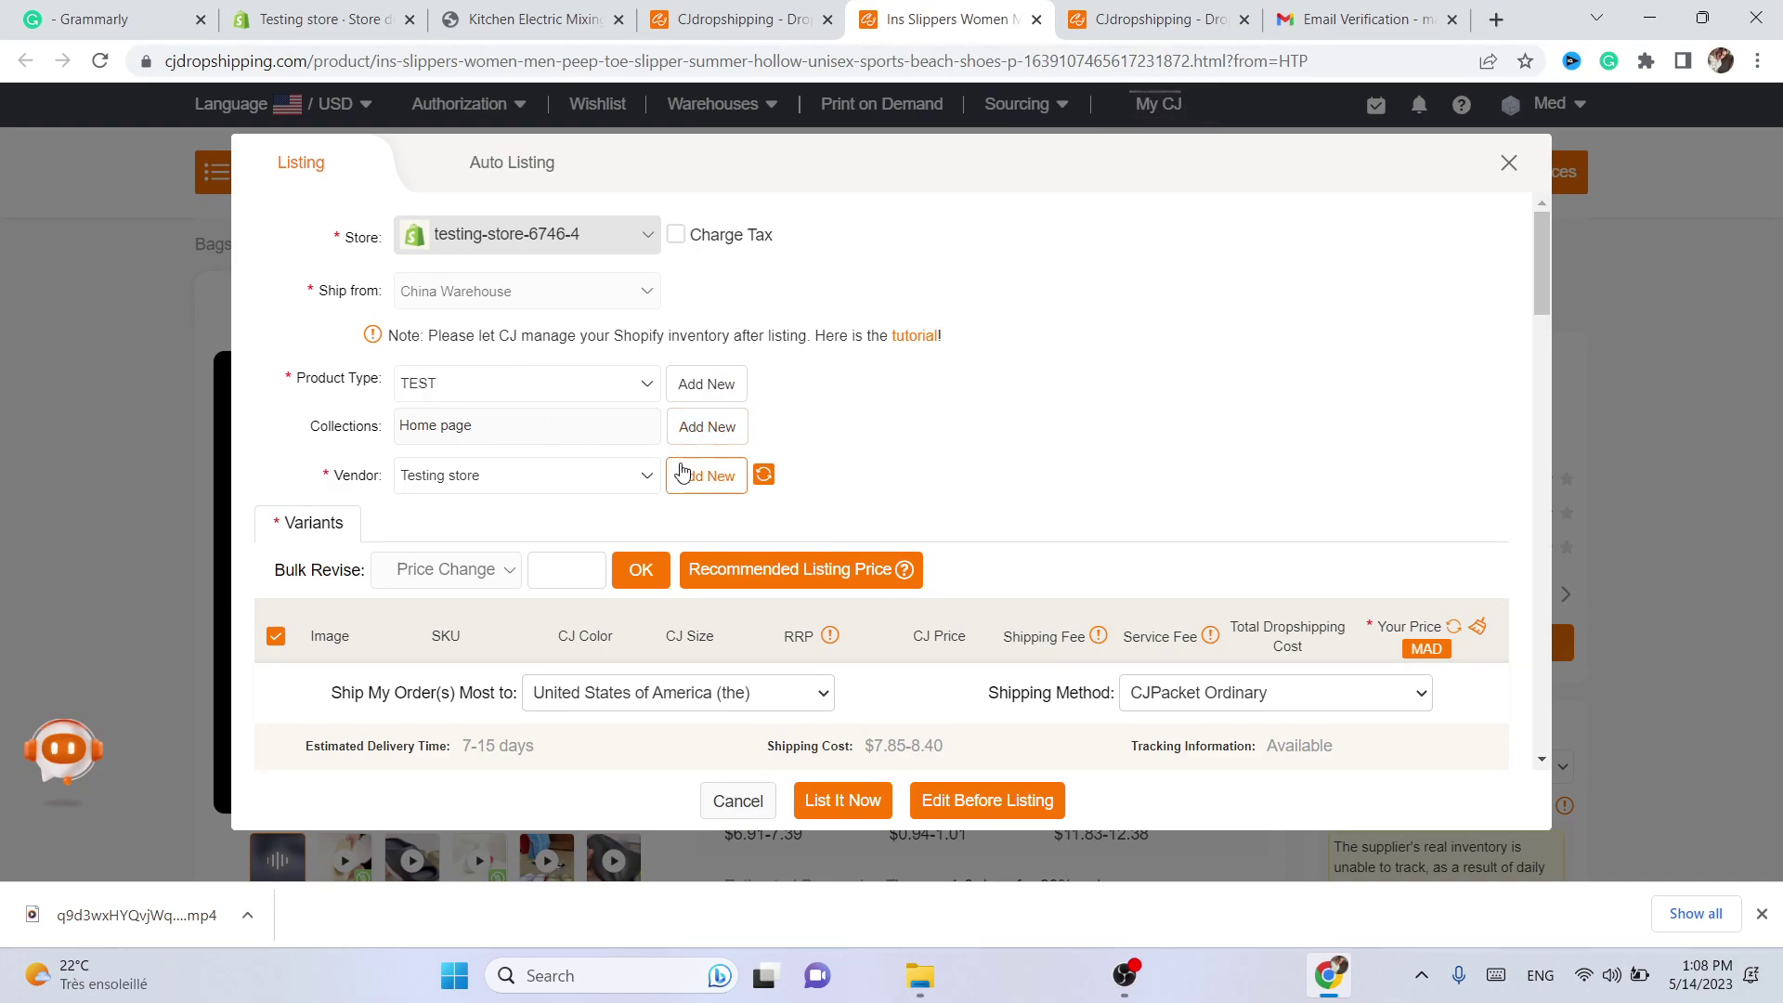
# Add "test" as a new vendor in the product's listing form
pyautogui.click(464, 485)
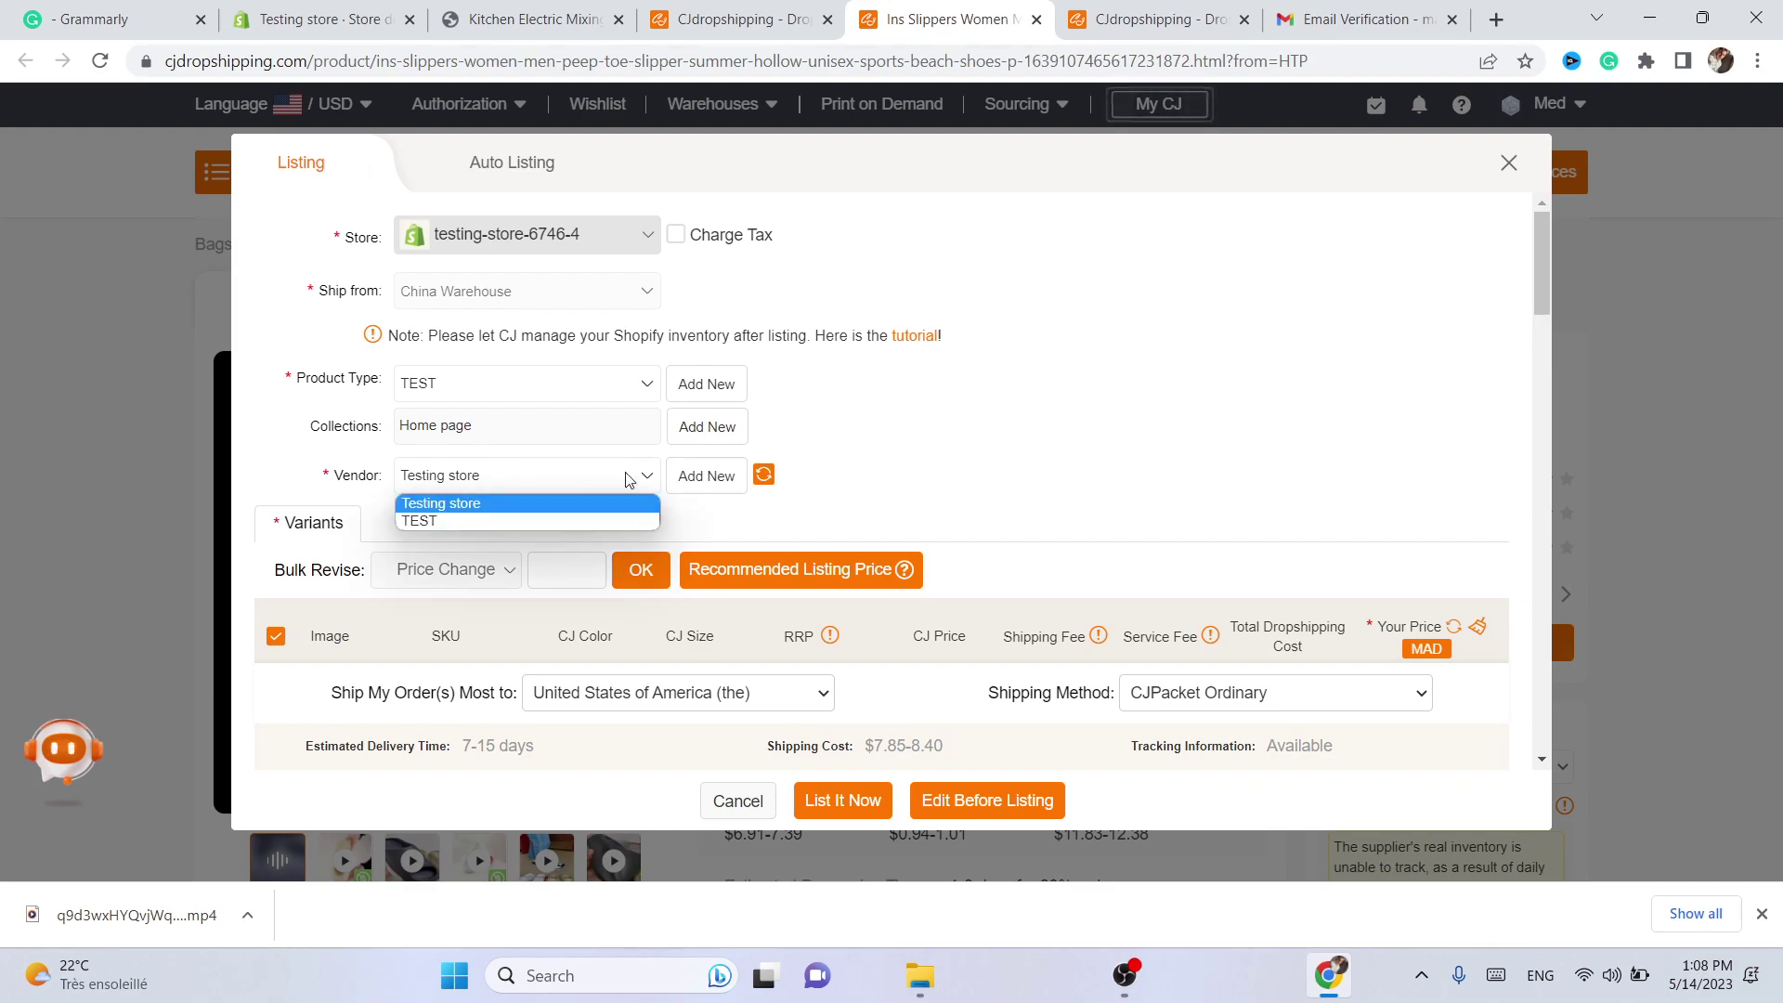
pyautogui.click(446, 503)
pyautogui.click(699, 495)
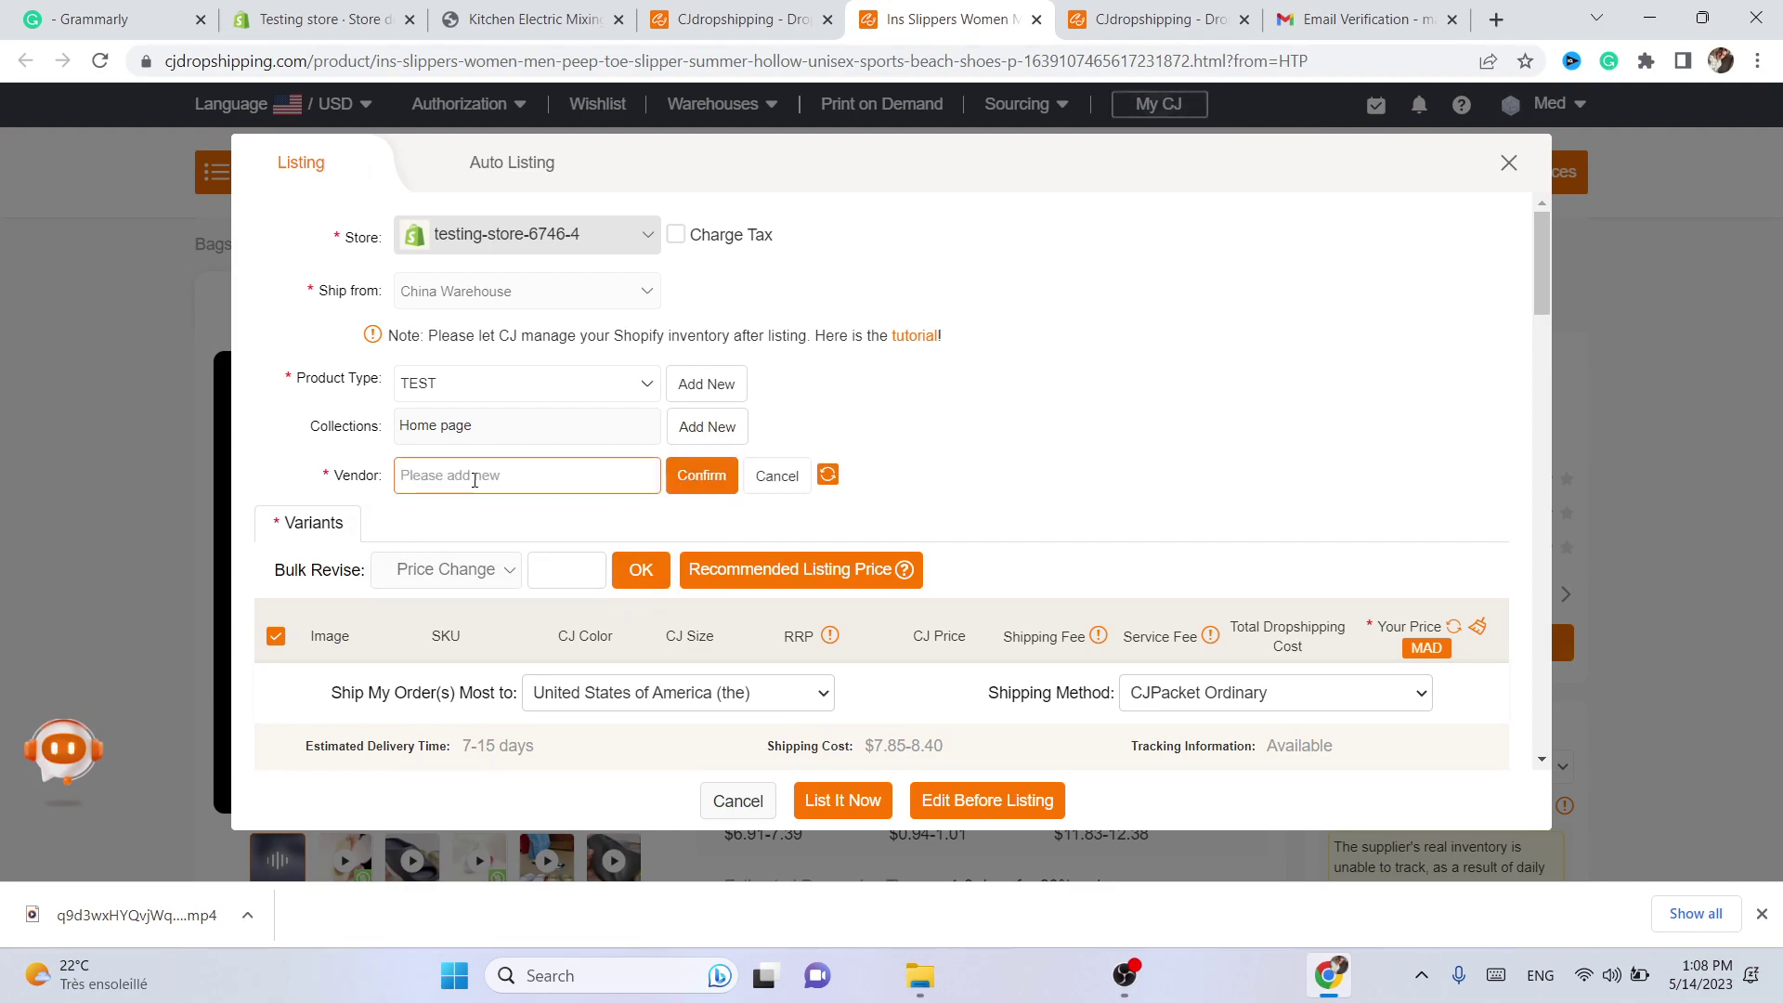
pyautogui.write('test')
pyautogui.click(1072, 776)
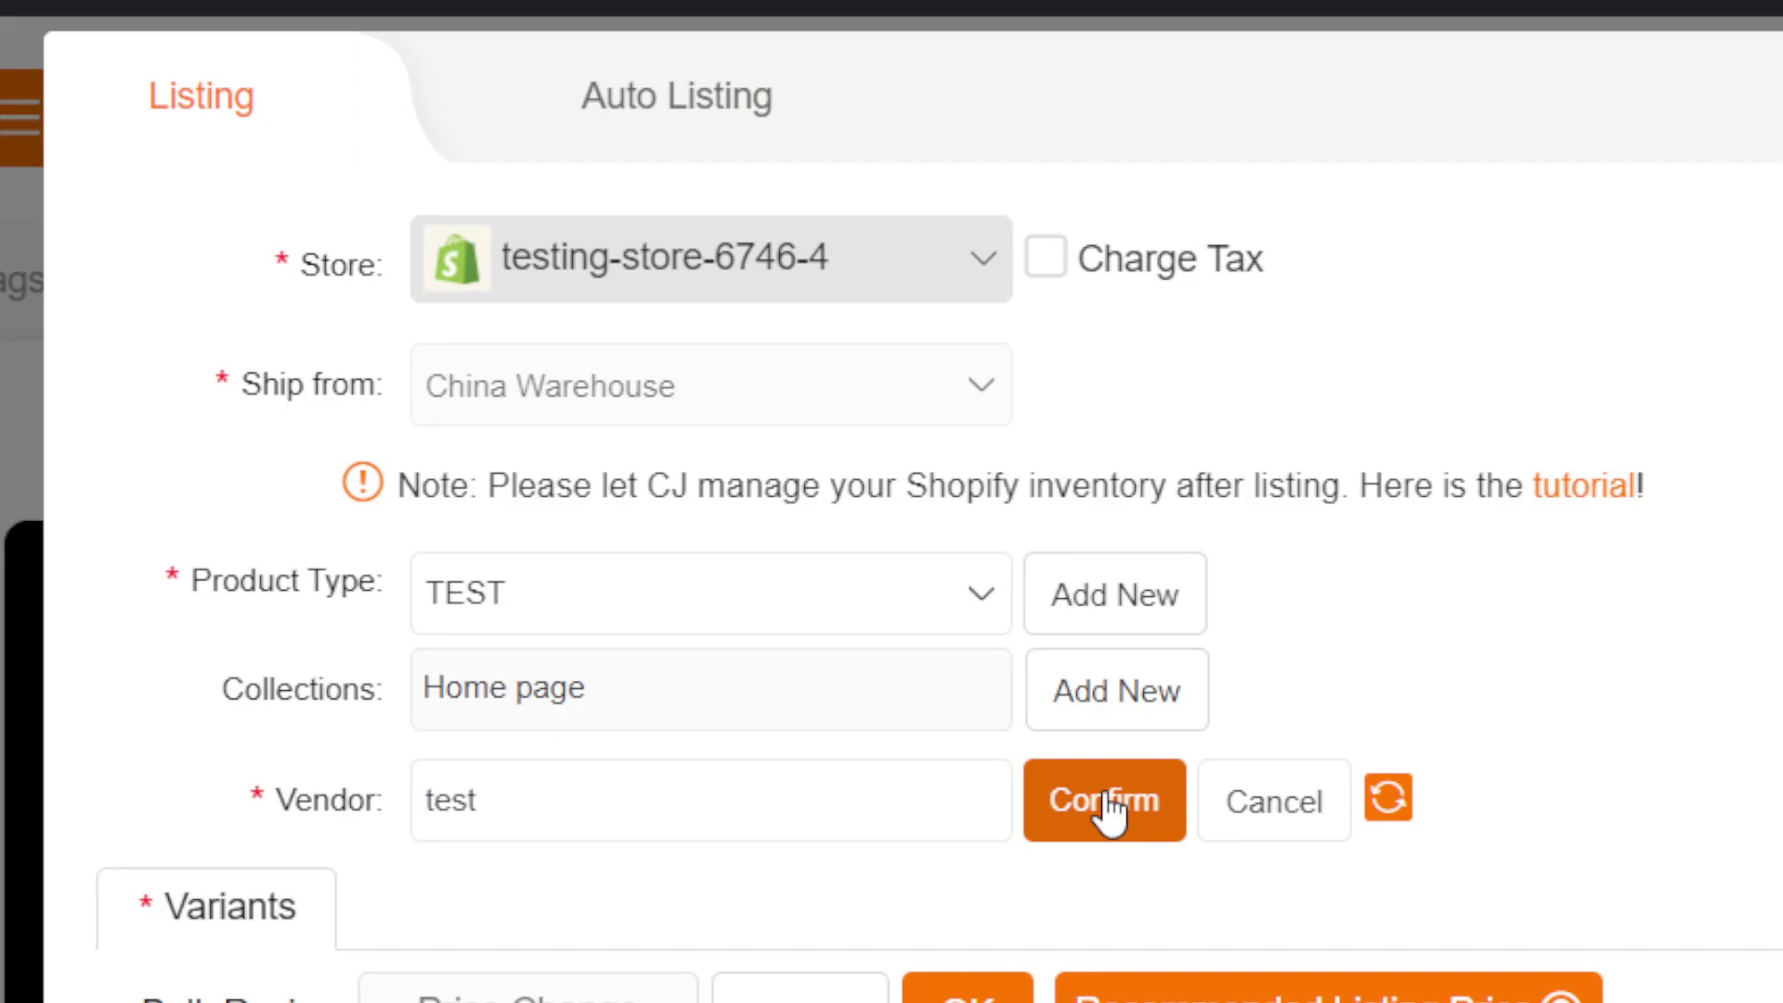
# Set the shipping method for the product's variants to CJPacket Sensitive
pyautogui.moveTo(1607, 319); pyautogui.dragTo(1616, 437)
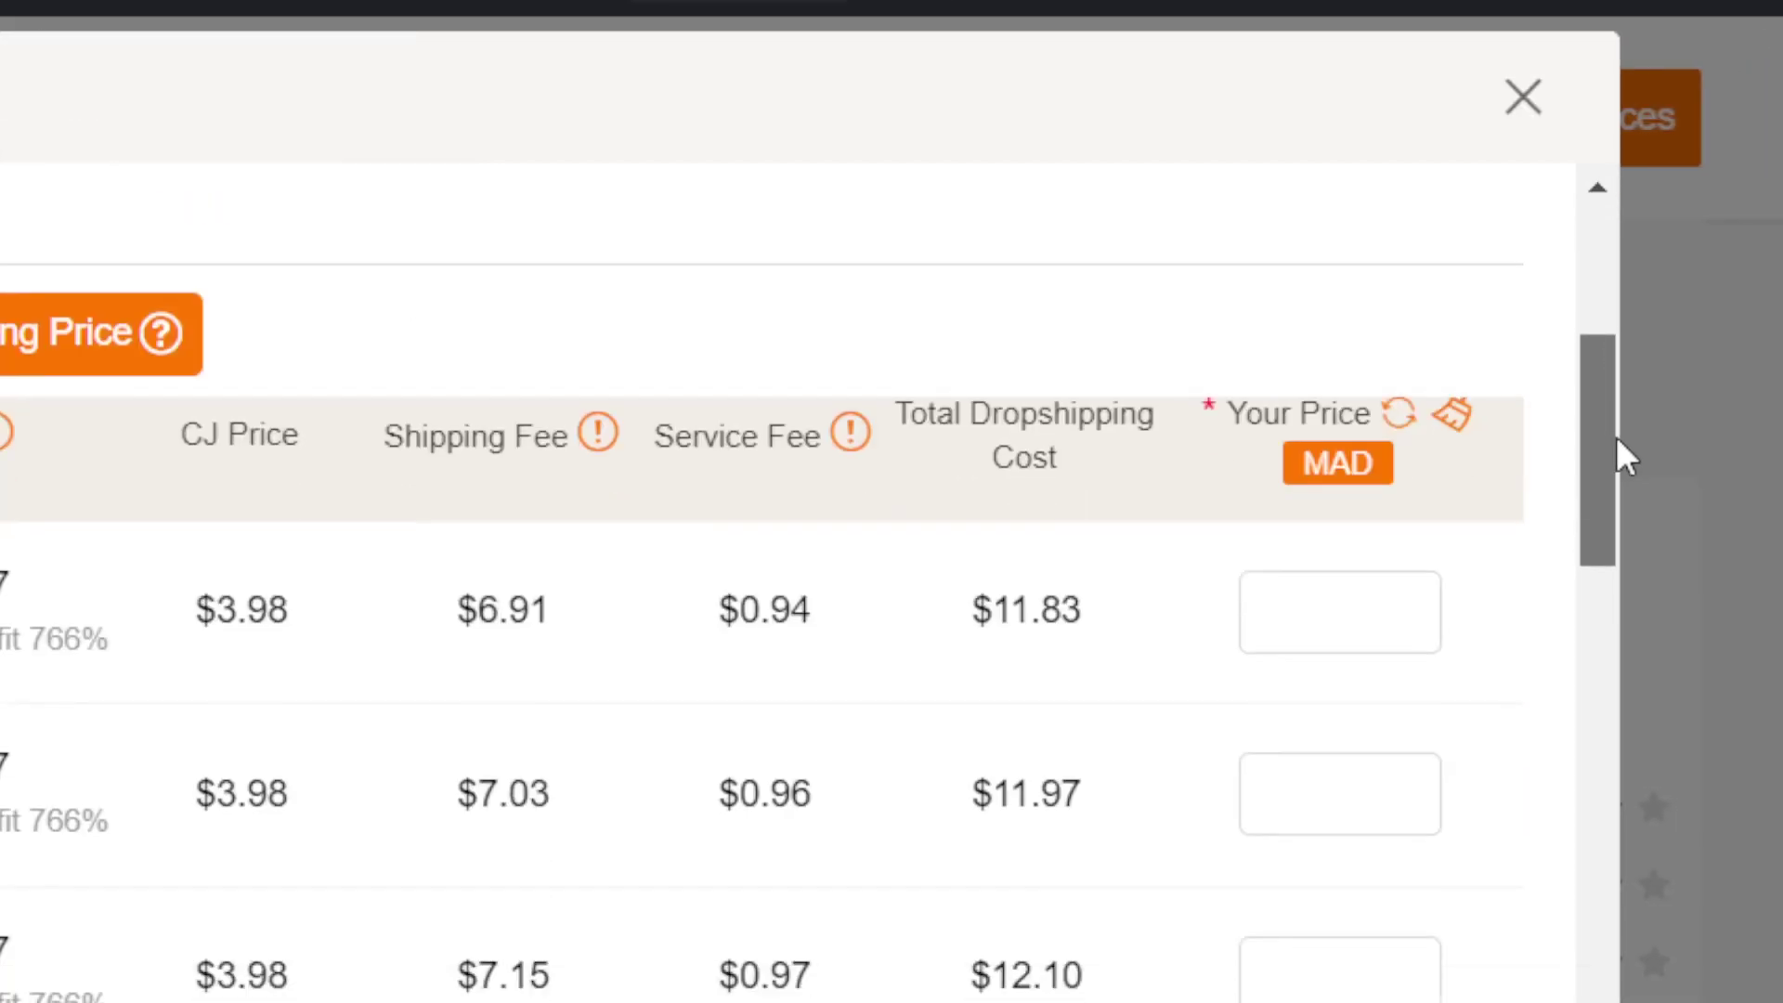
pyautogui.scroll(-2, 1486, 576)
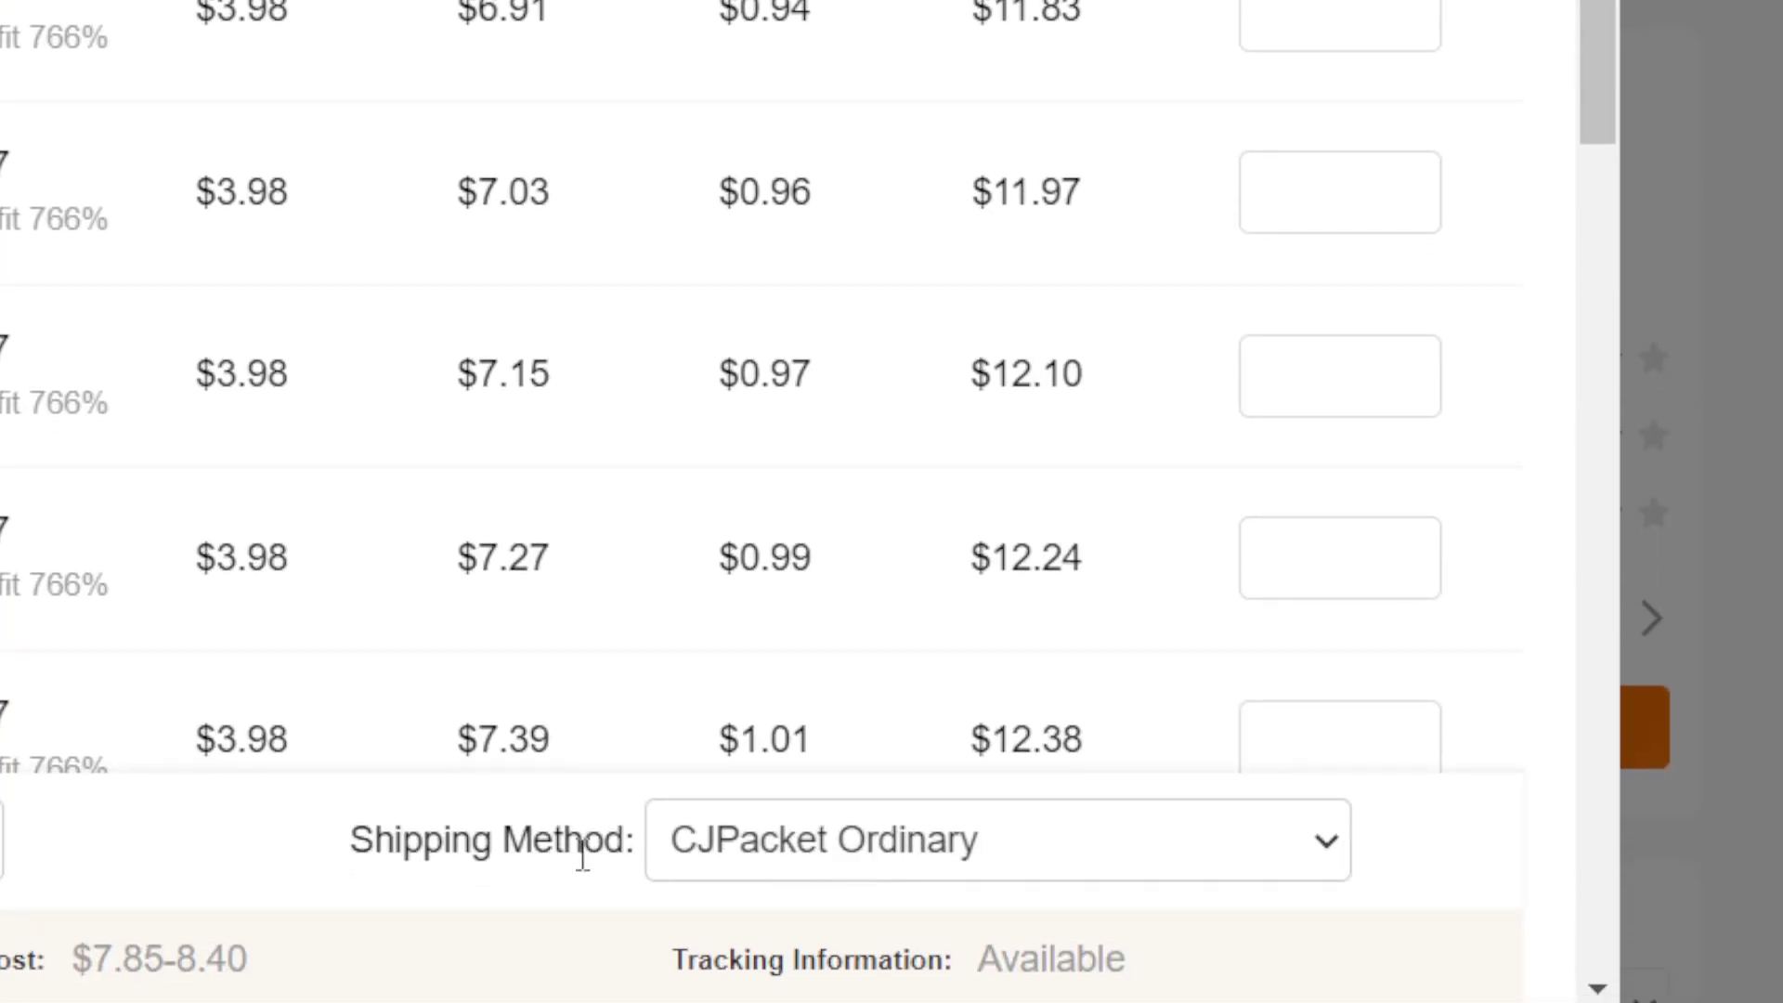
pyautogui.click(776, 859)
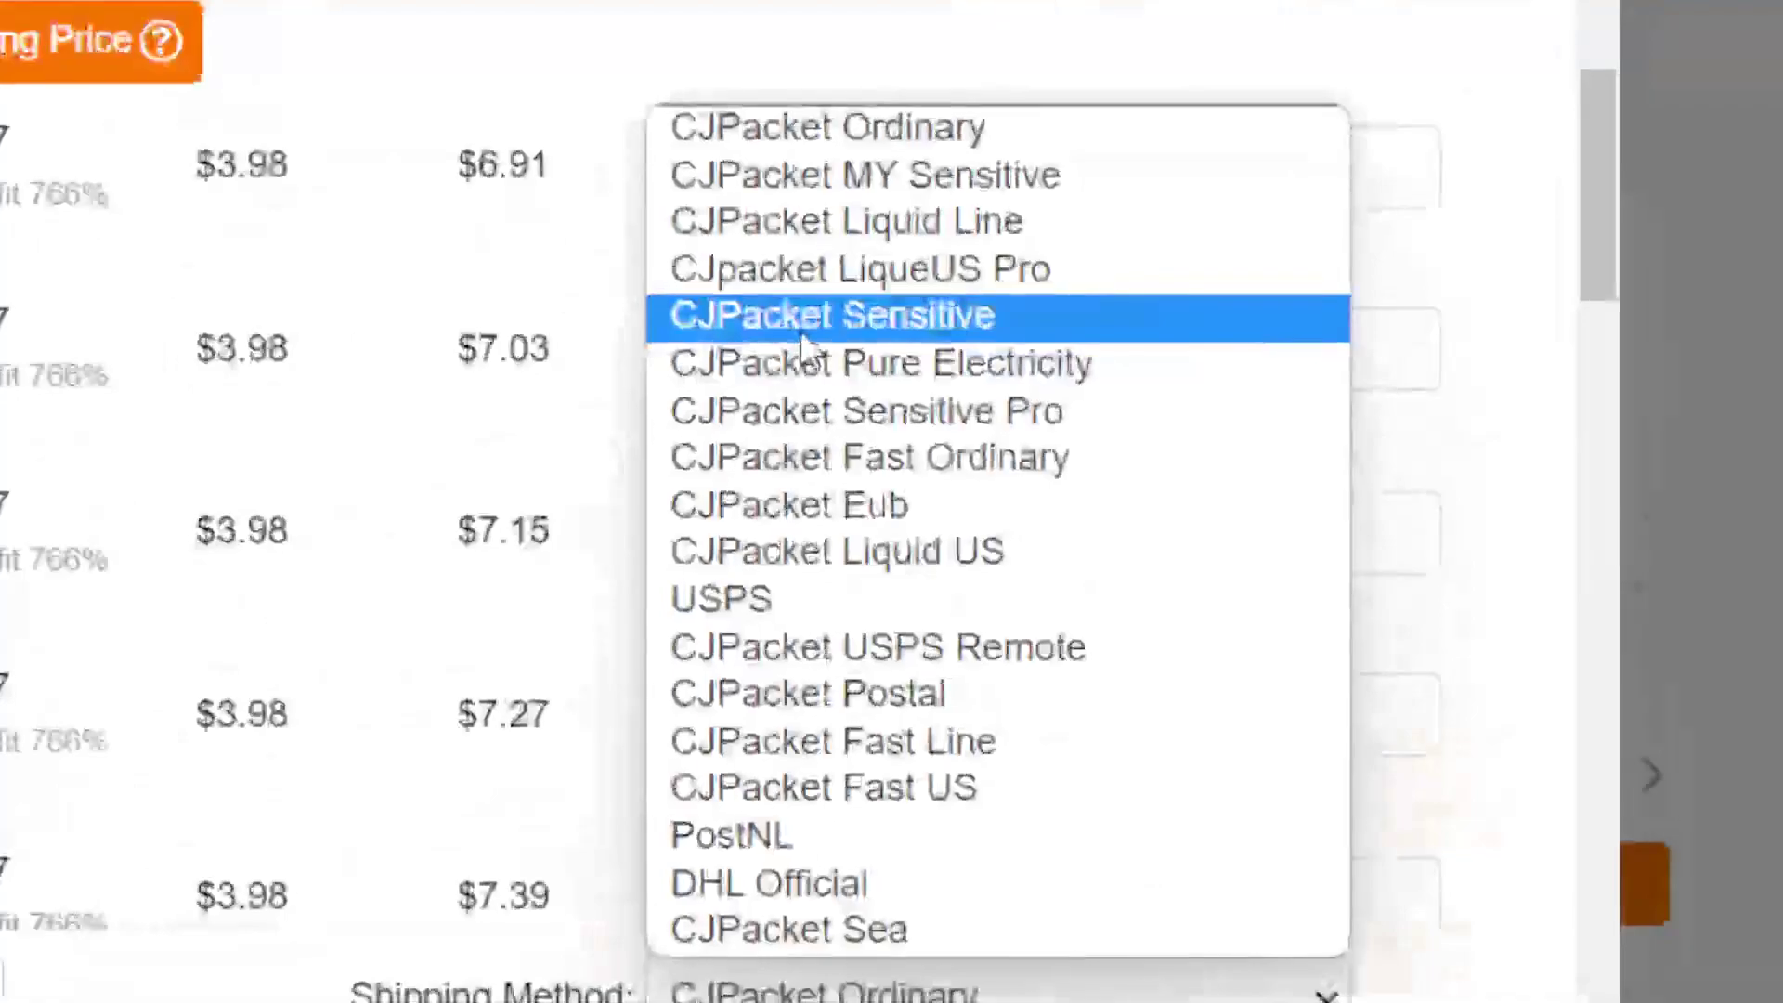
pyautogui.click(800, 329)
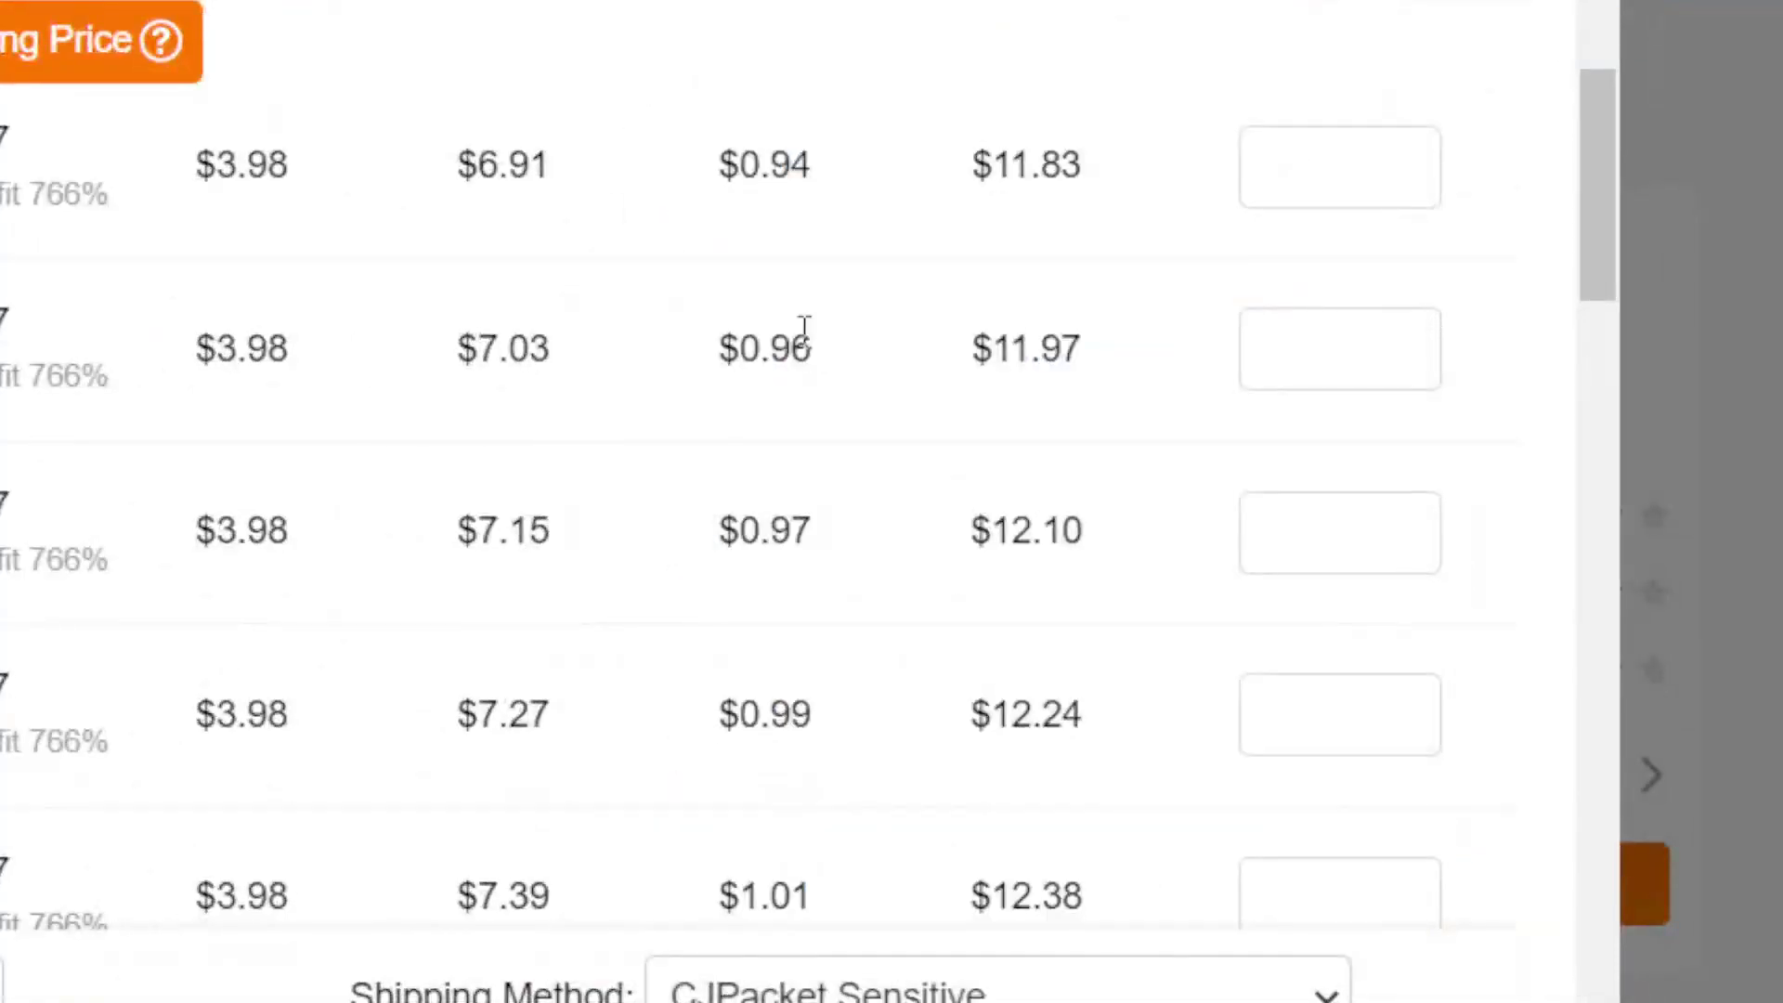
pyautogui.tripleClick(243, 799)
pyautogui.click(353, 808)
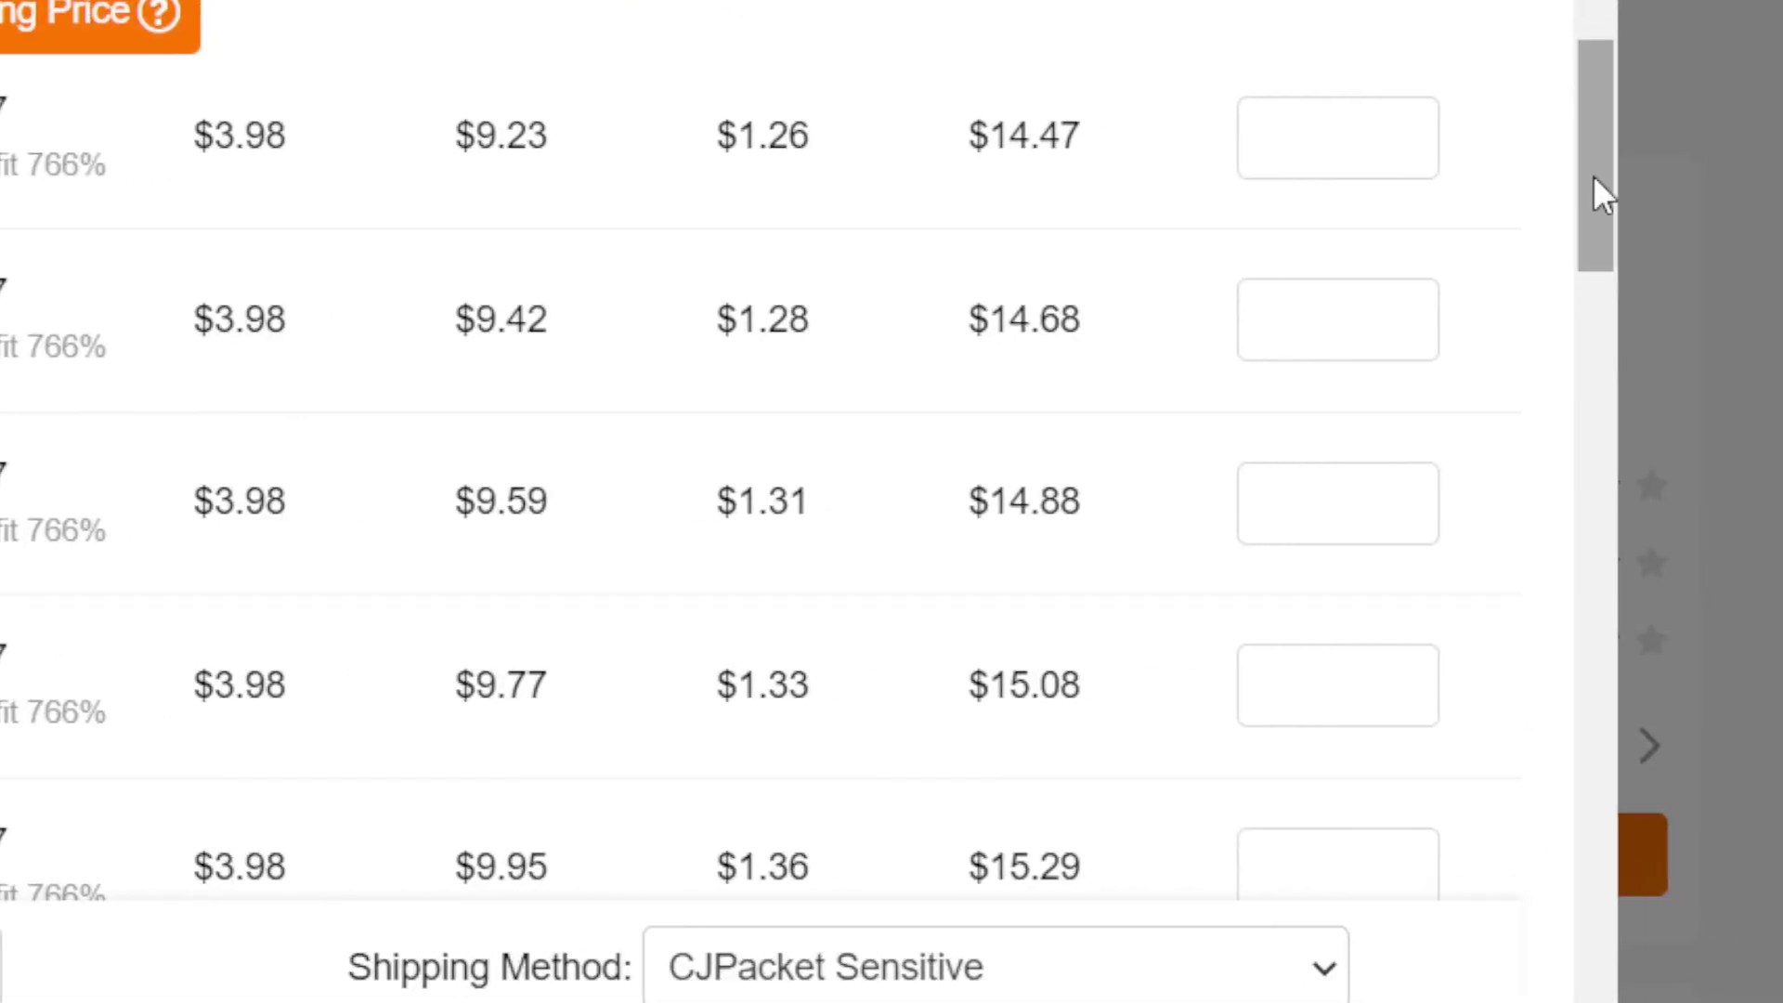
# Bulk-revise the price of all variants to 29.99 and list the product in the store immediately
pyautogui.scroll(3, 1589, 154)
pyautogui.scroll(2, 1588, 154)
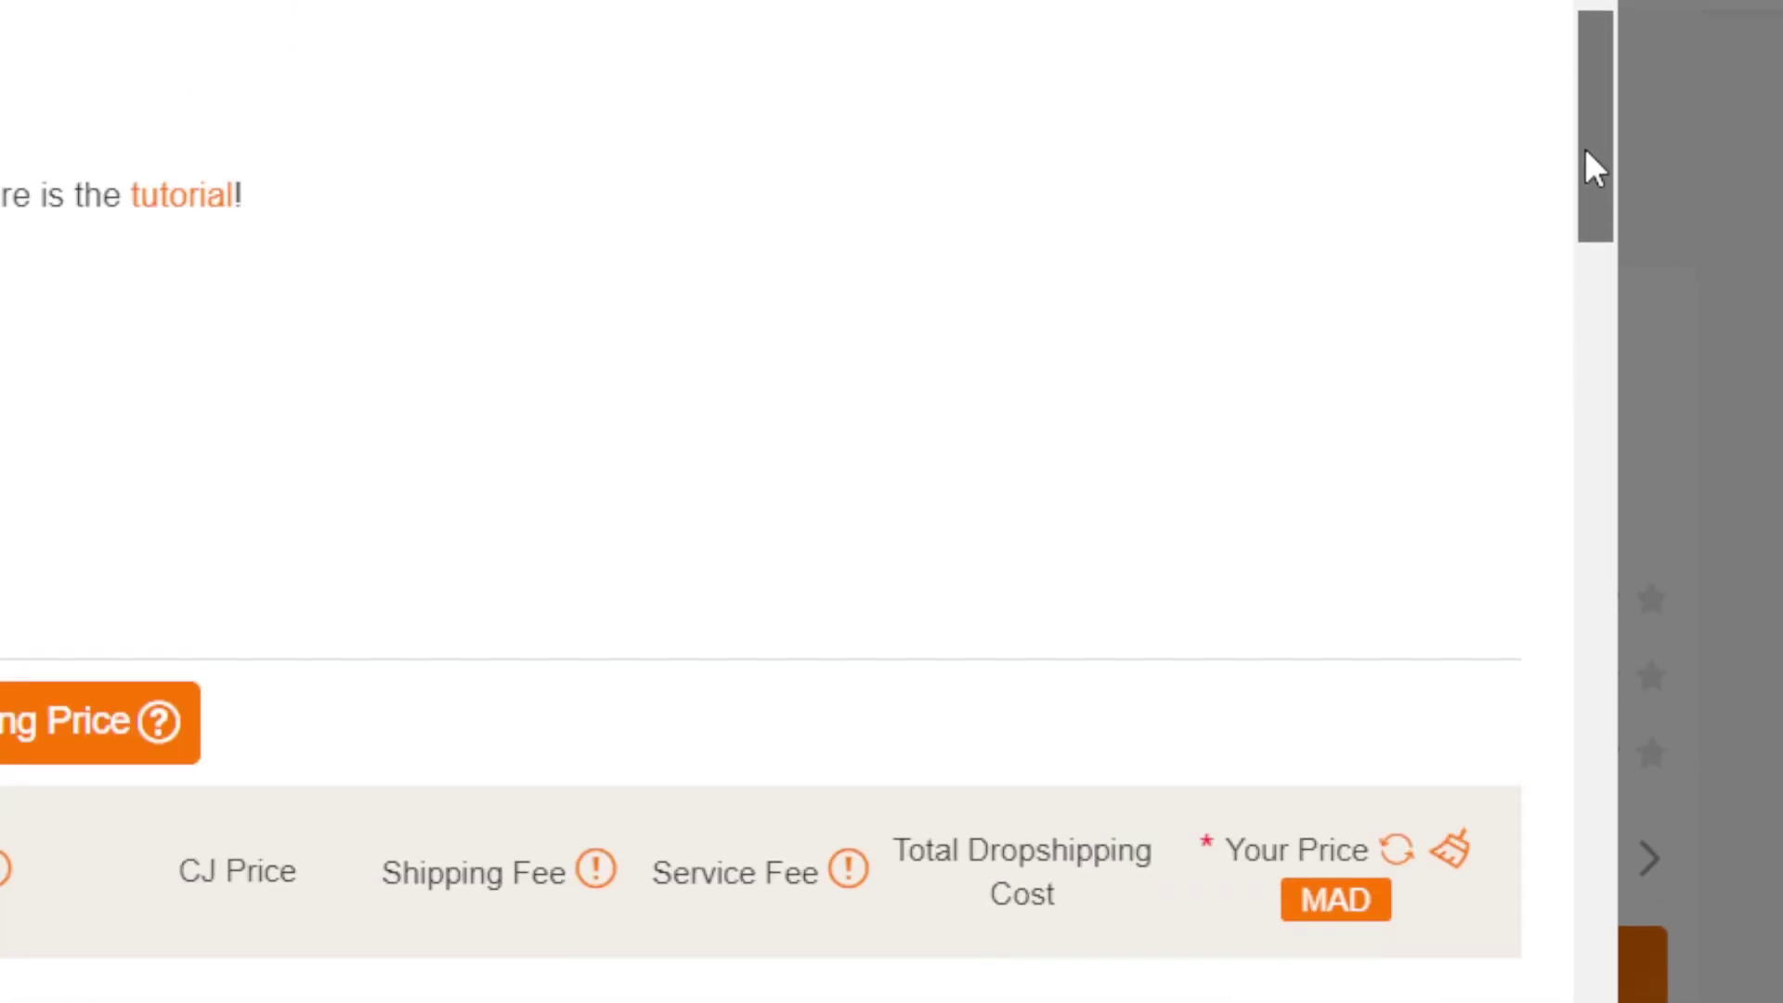
pyautogui.moveTo(1586, 153); pyautogui.dragTo(1588, 240)
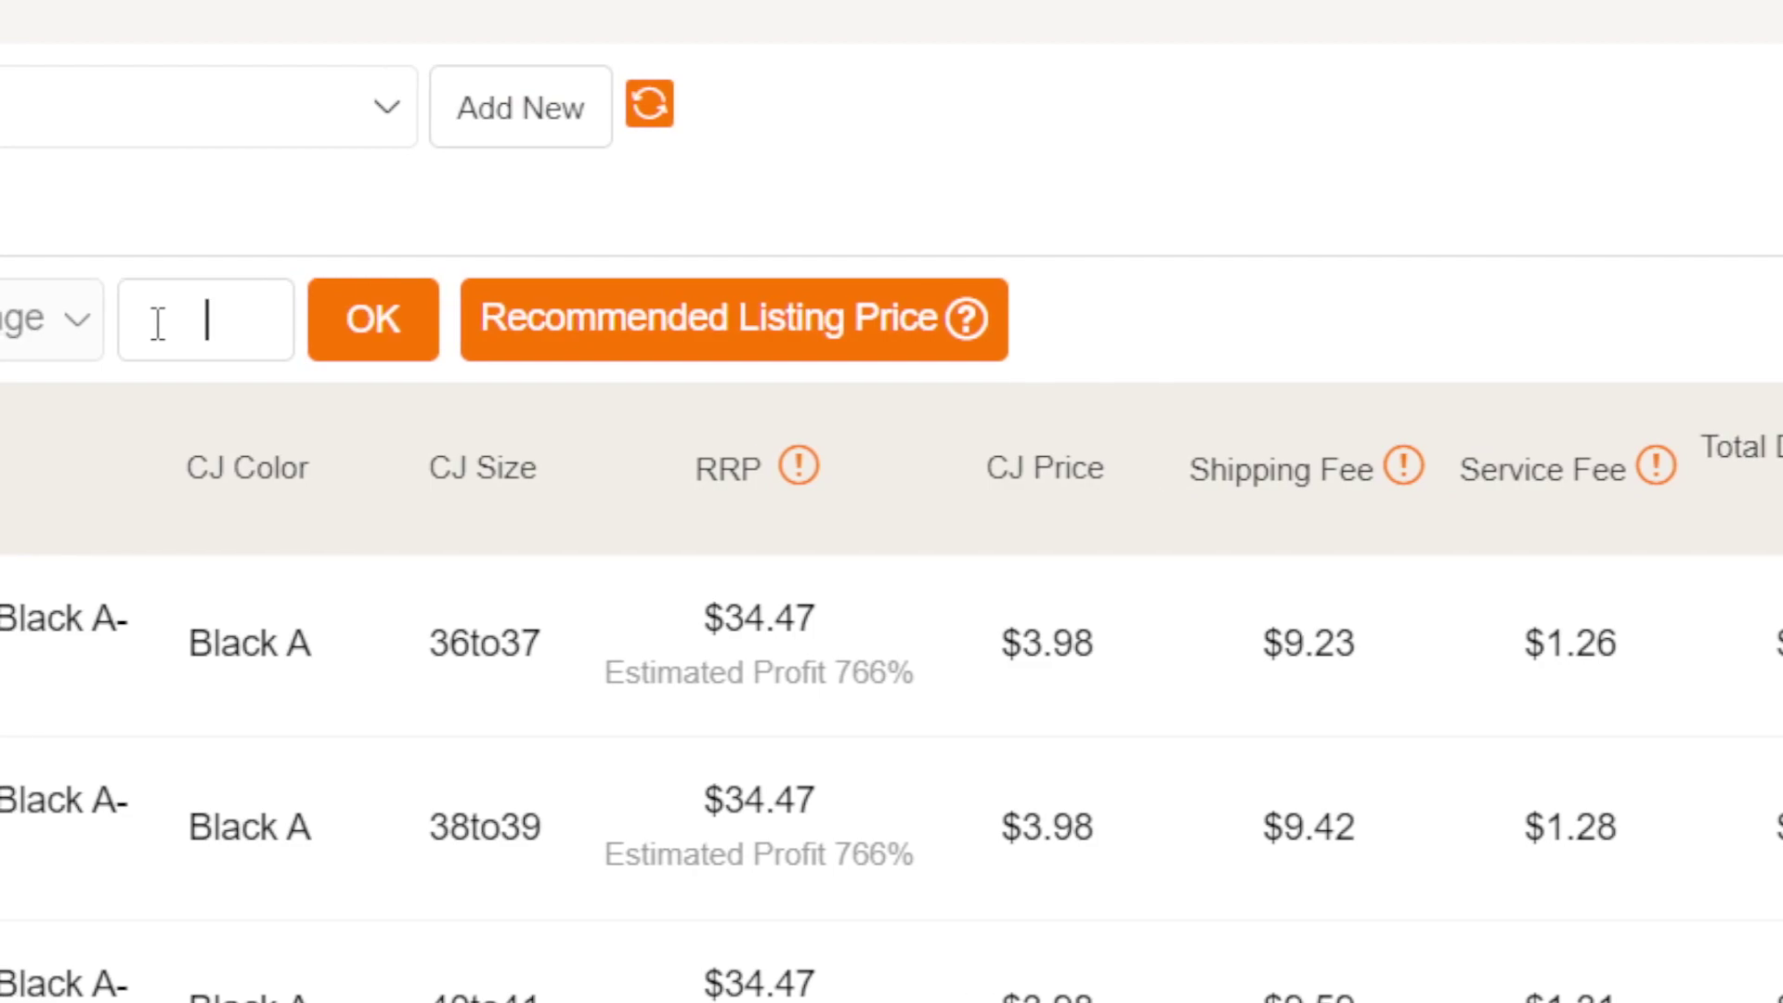
pyautogui.moveTo(1515, 649); pyautogui.dragTo(1630, 507)
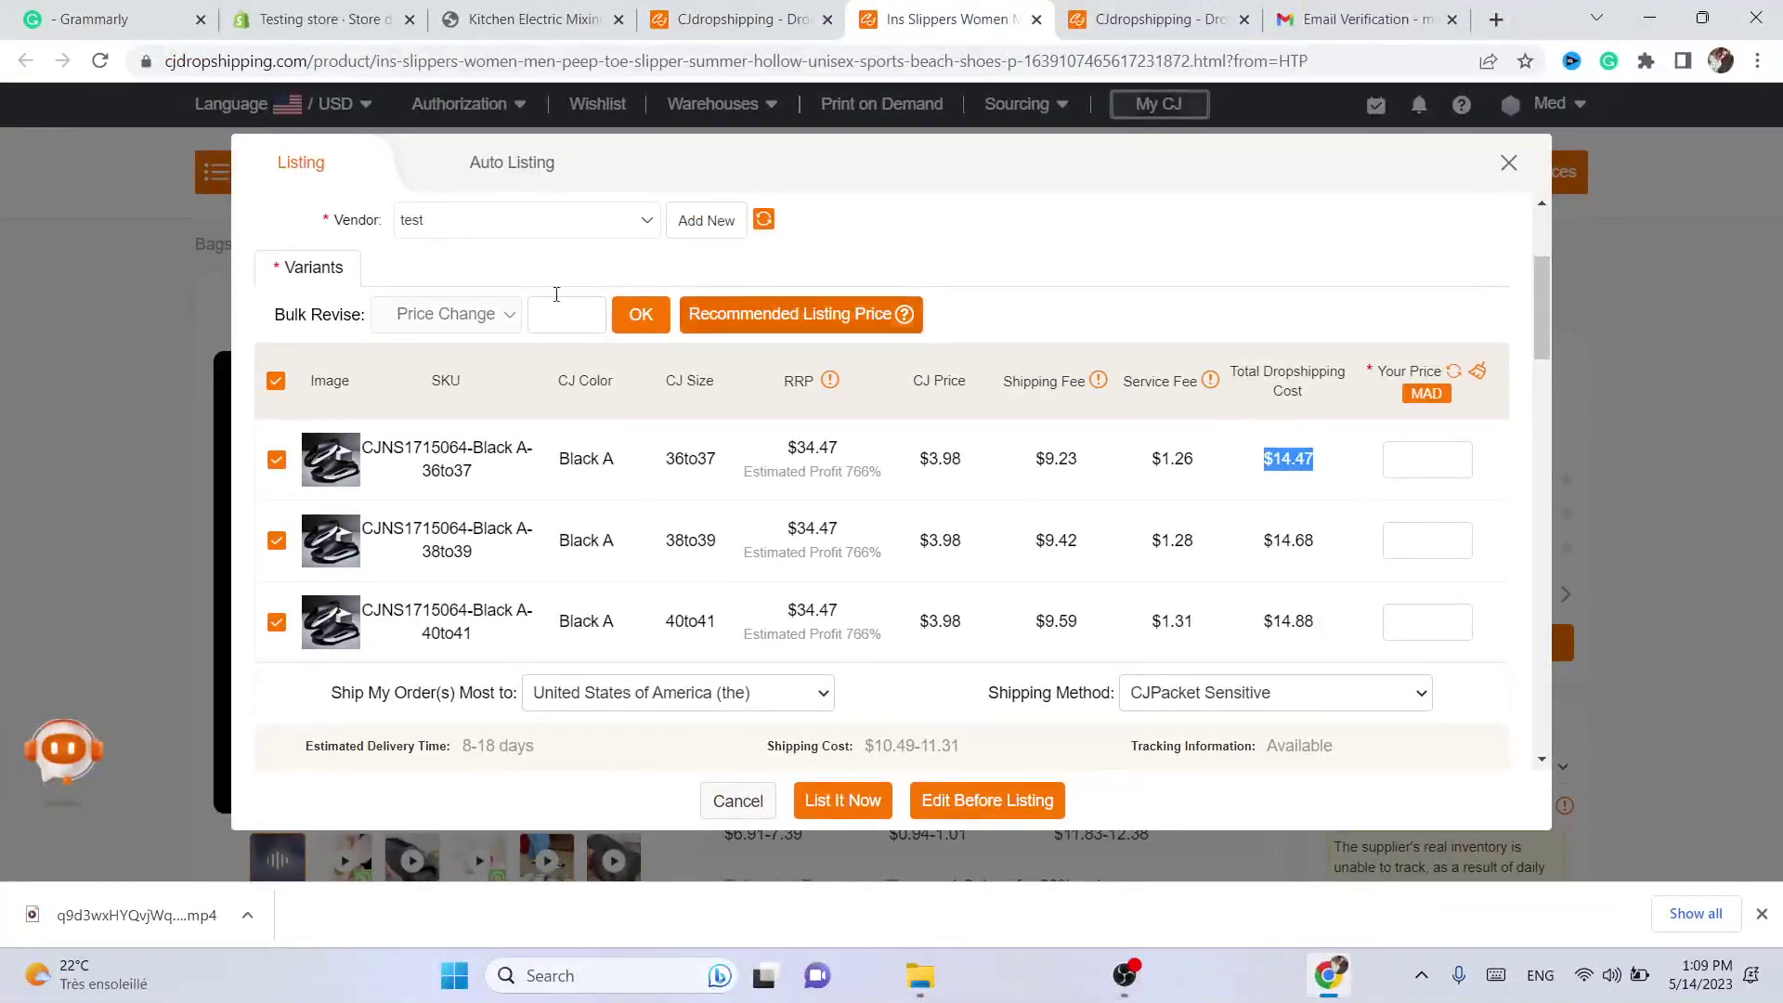
pyautogui.click(543, 306)
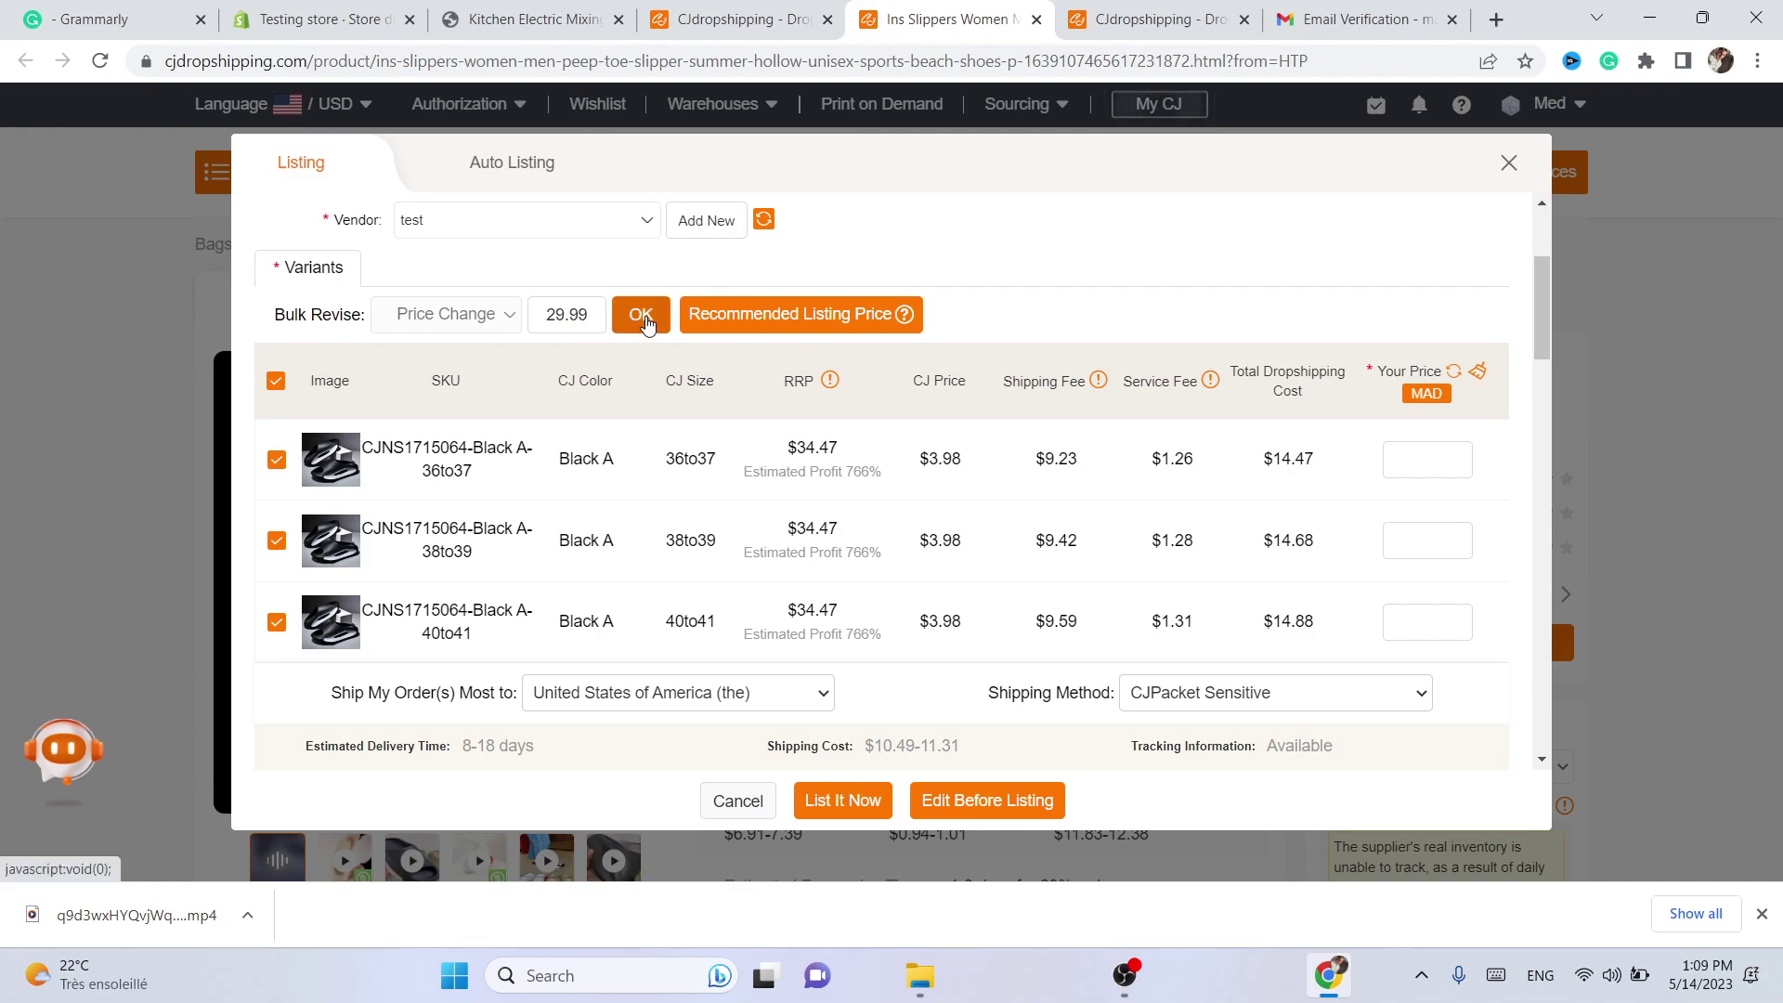
pyautogui.click(623, 323)
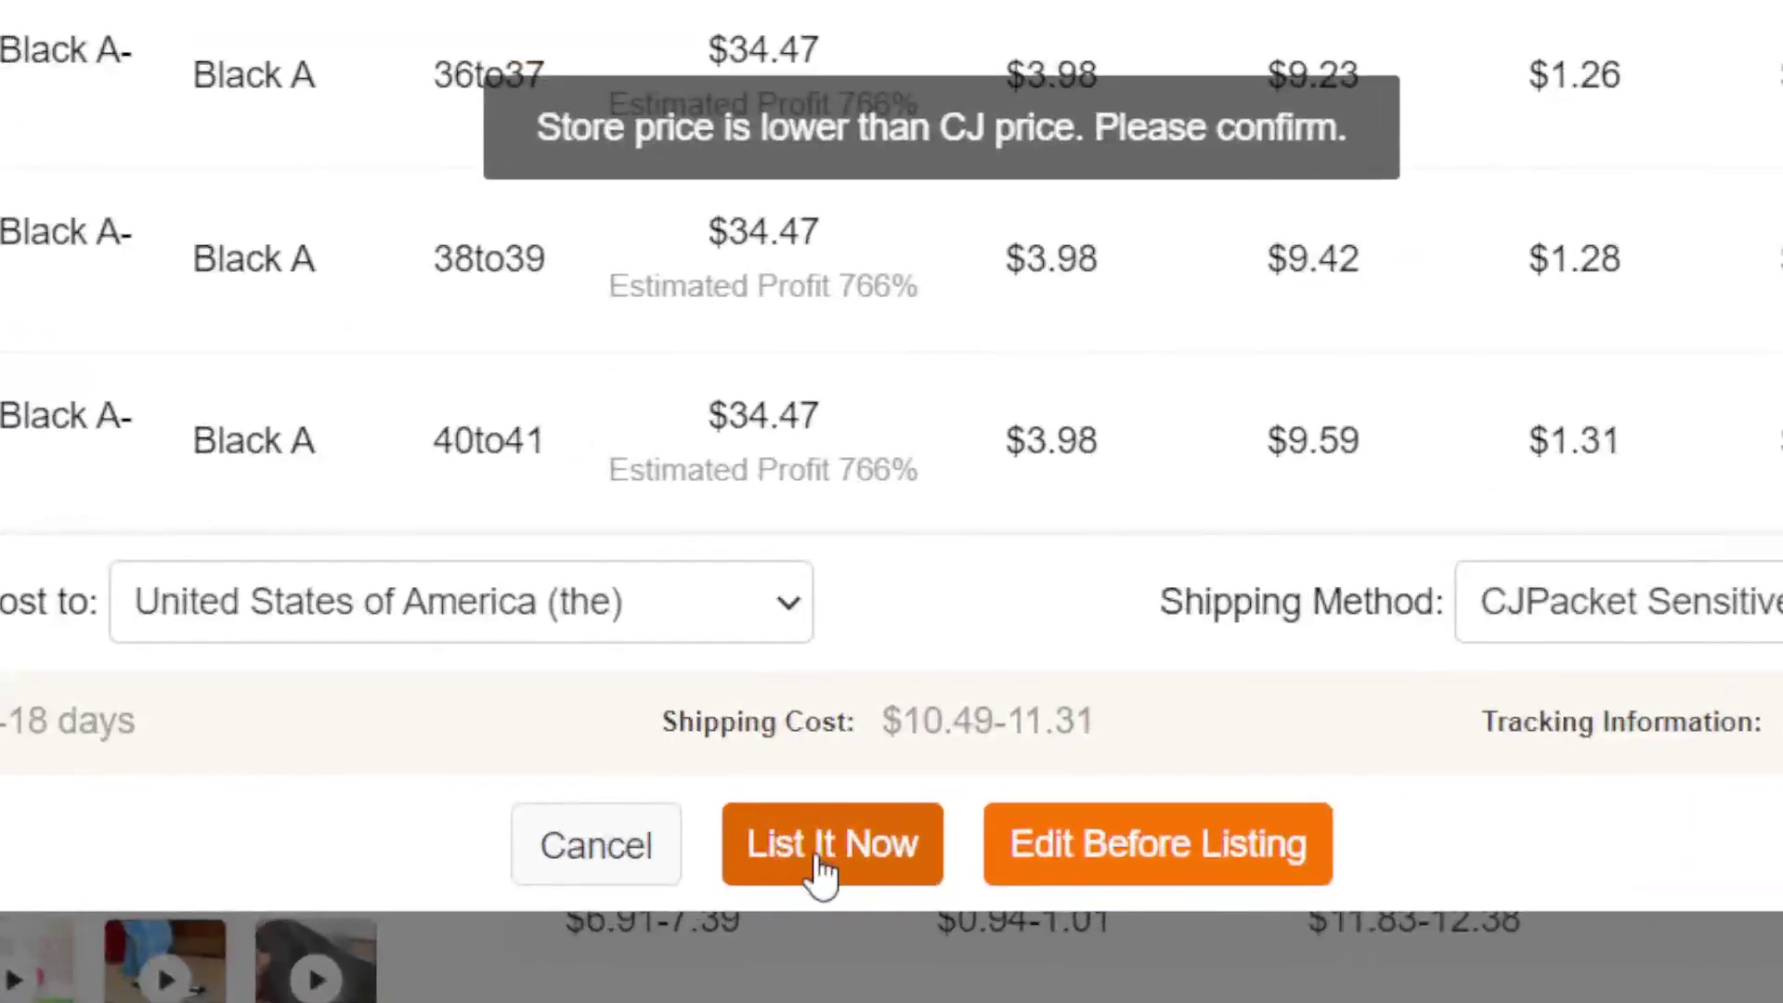
pyautogui.click(833, 831)
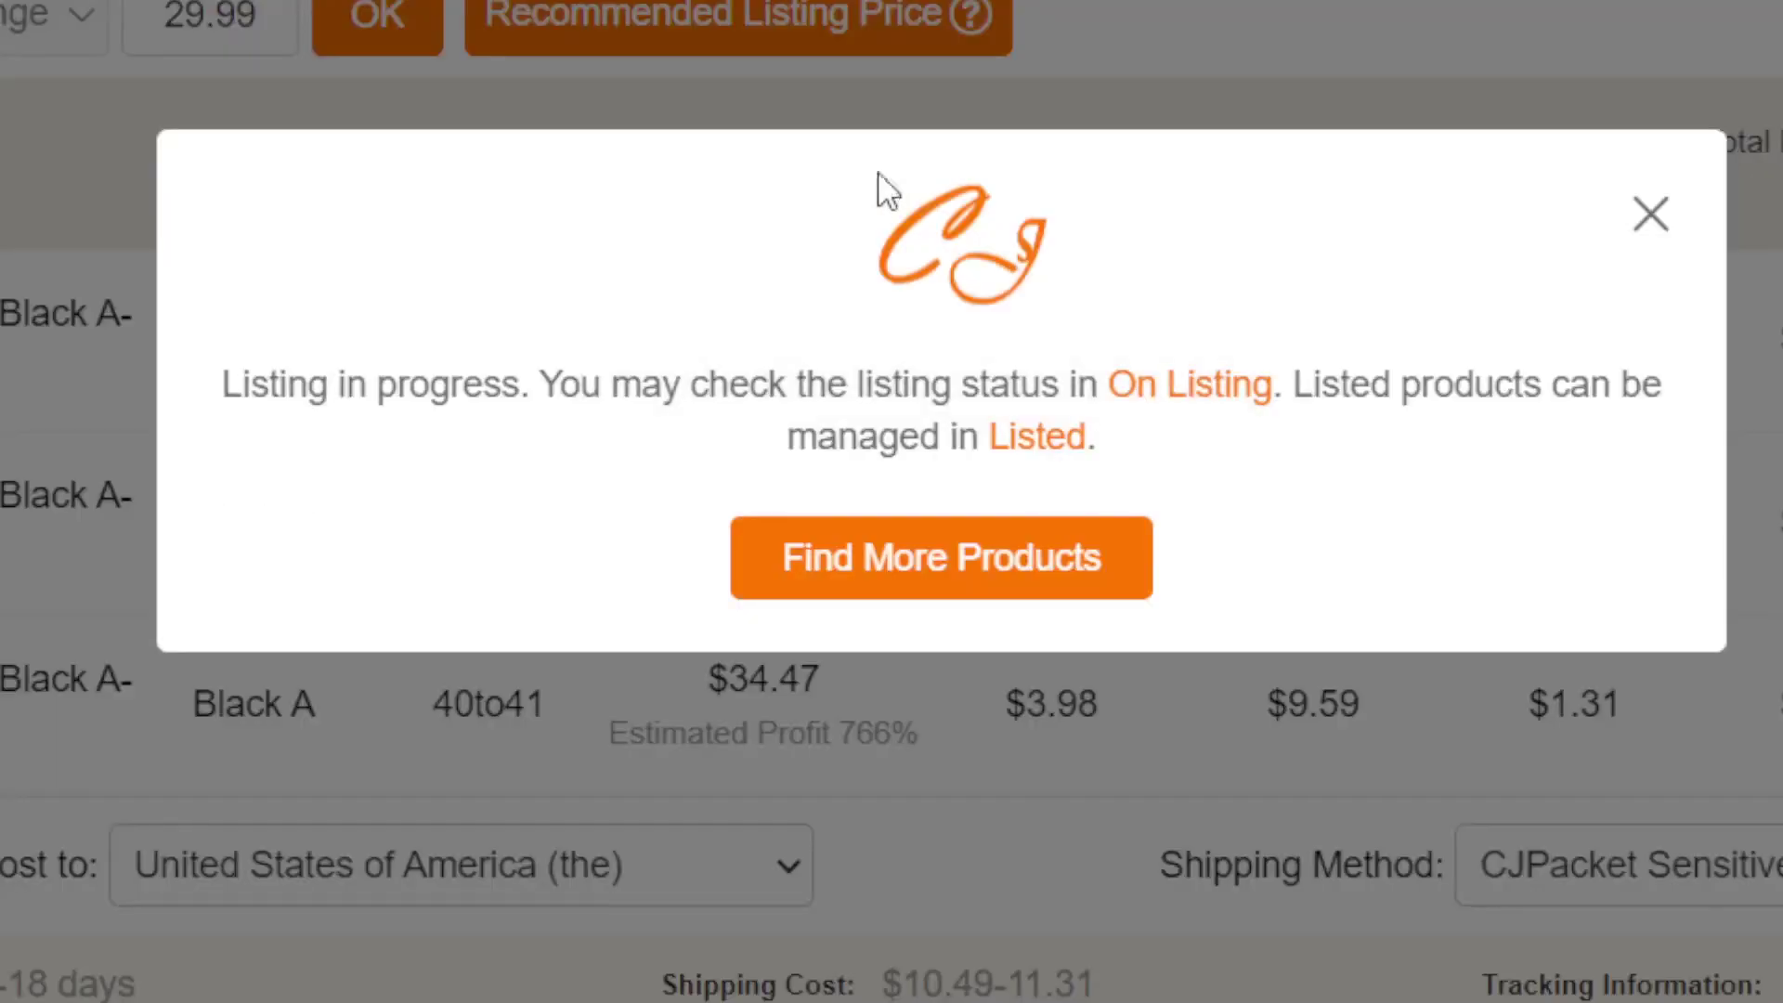
pyautogui.moveTo(241, 384); pyautogui.dragTo(1281, 500)
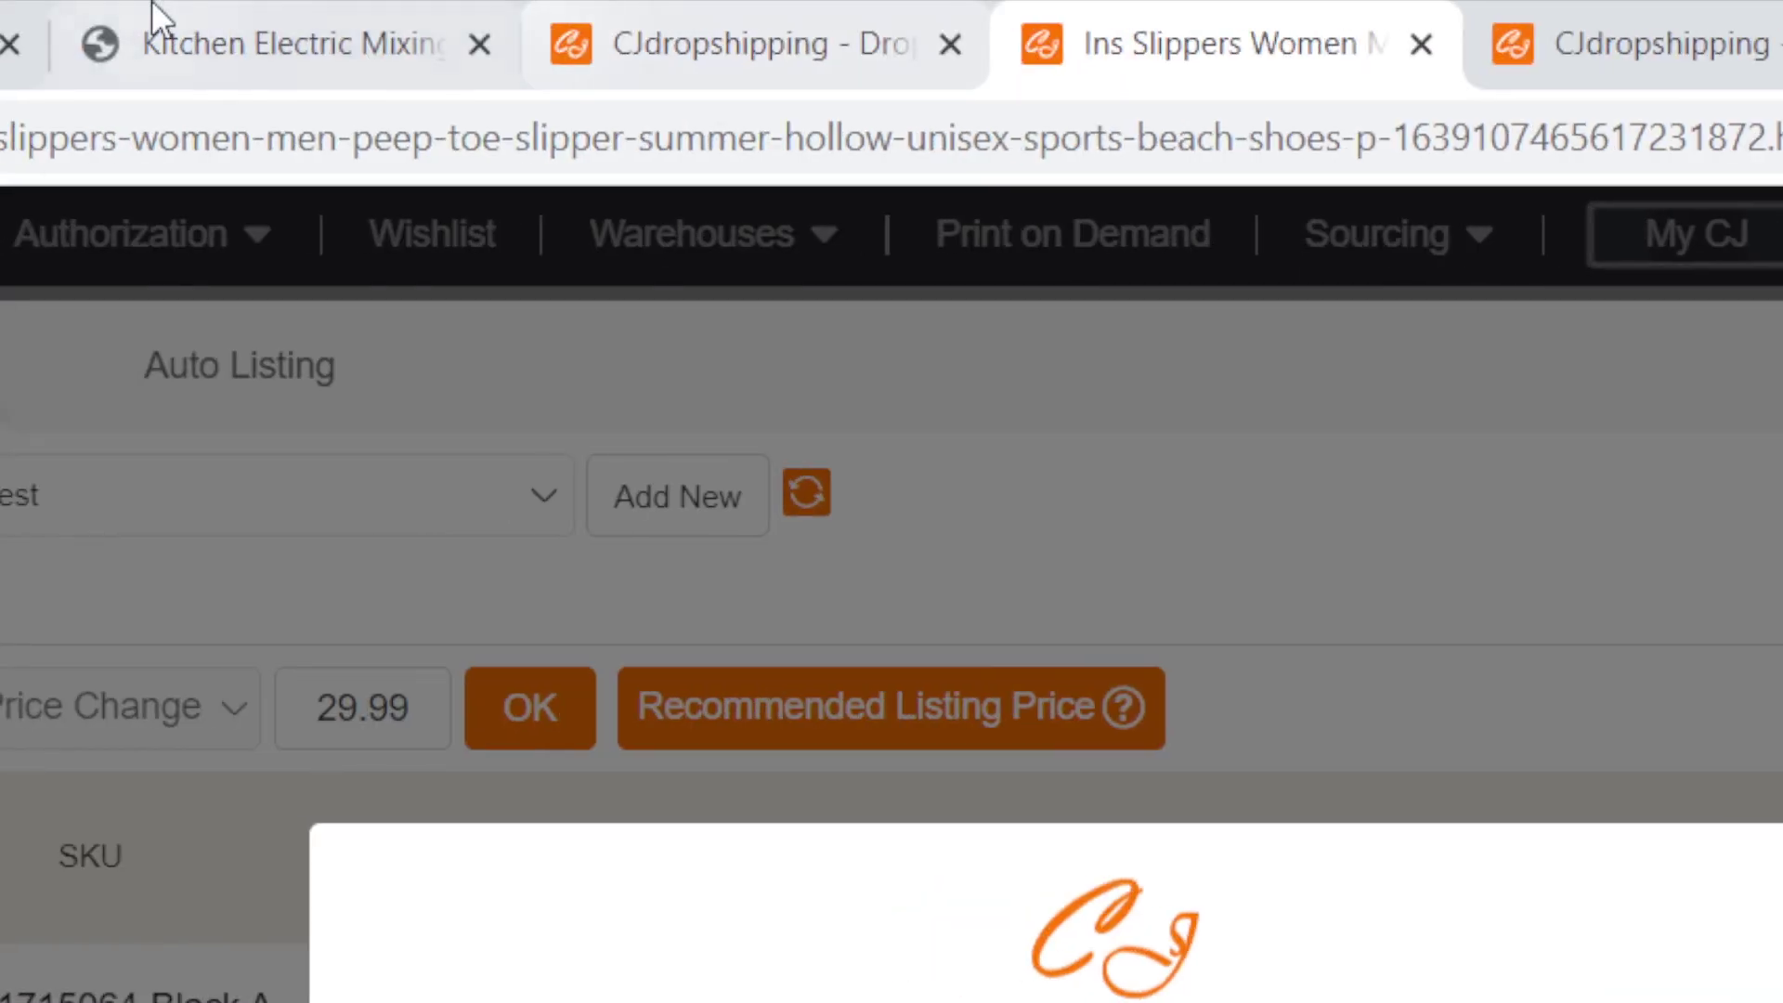
# Switch to the Shopify admin, leave the store settings, and open the storefront preview of the Ins Slippers product from the product list
pyautogui.click(153, 29)
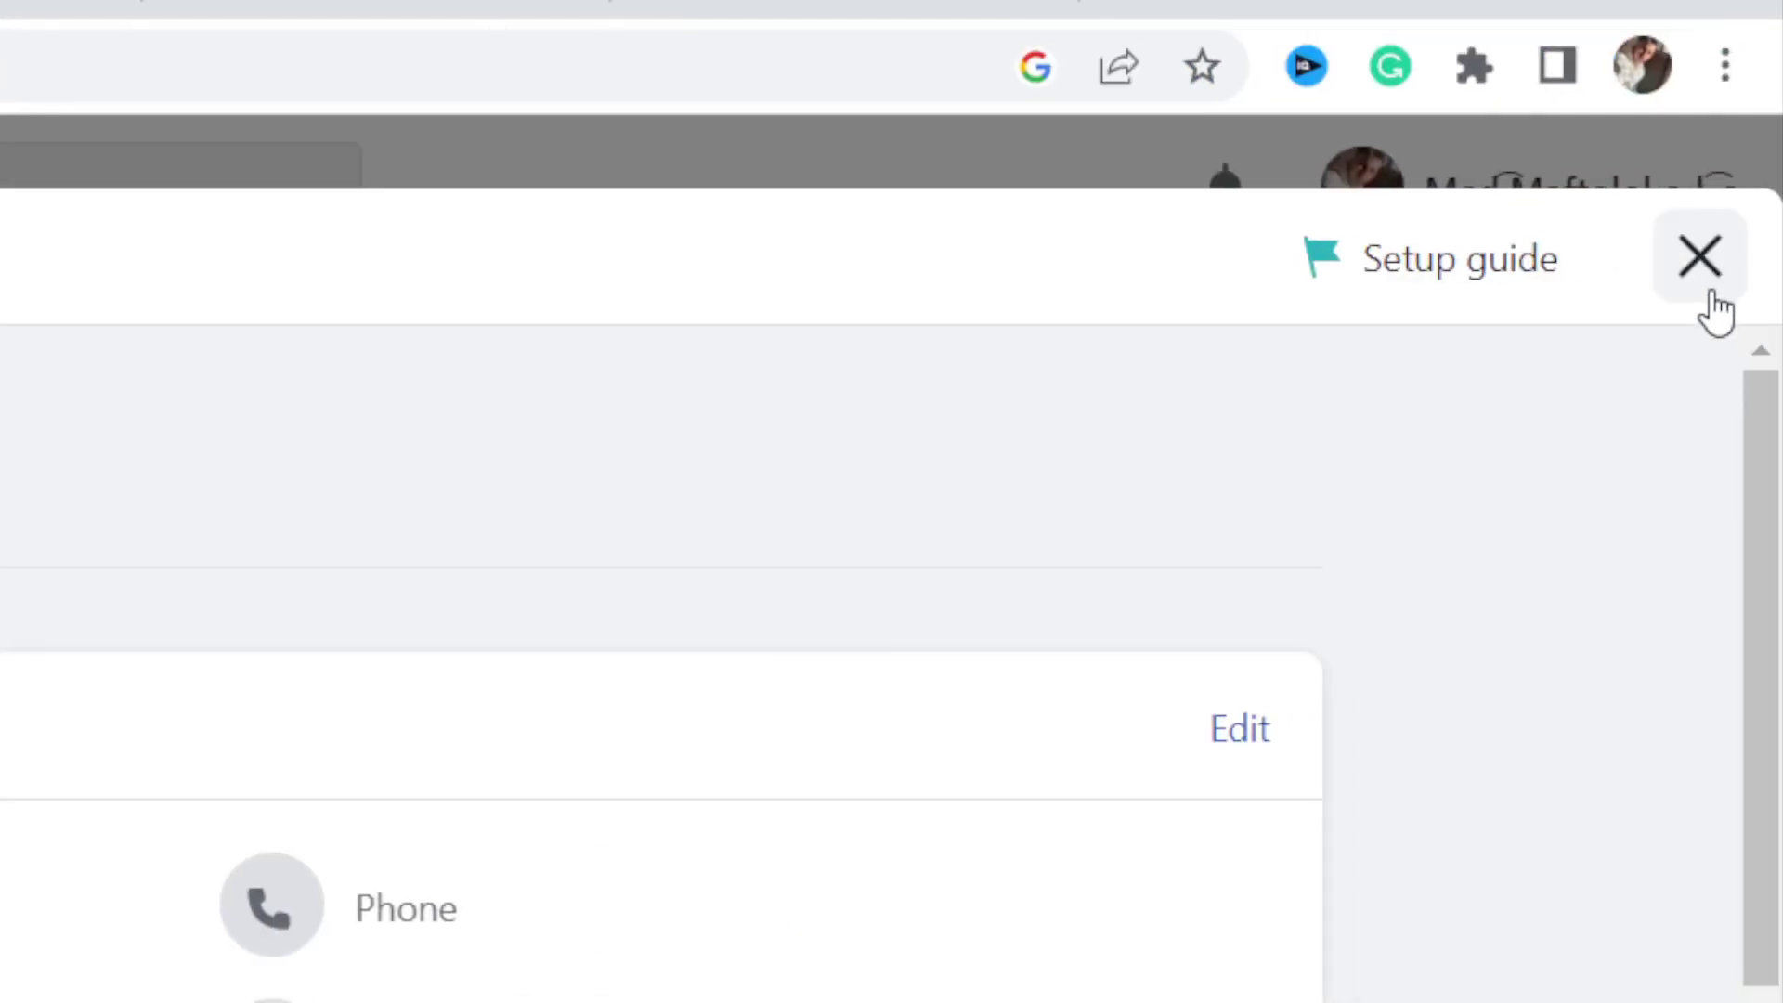
pyautogui.click(1707, 283)
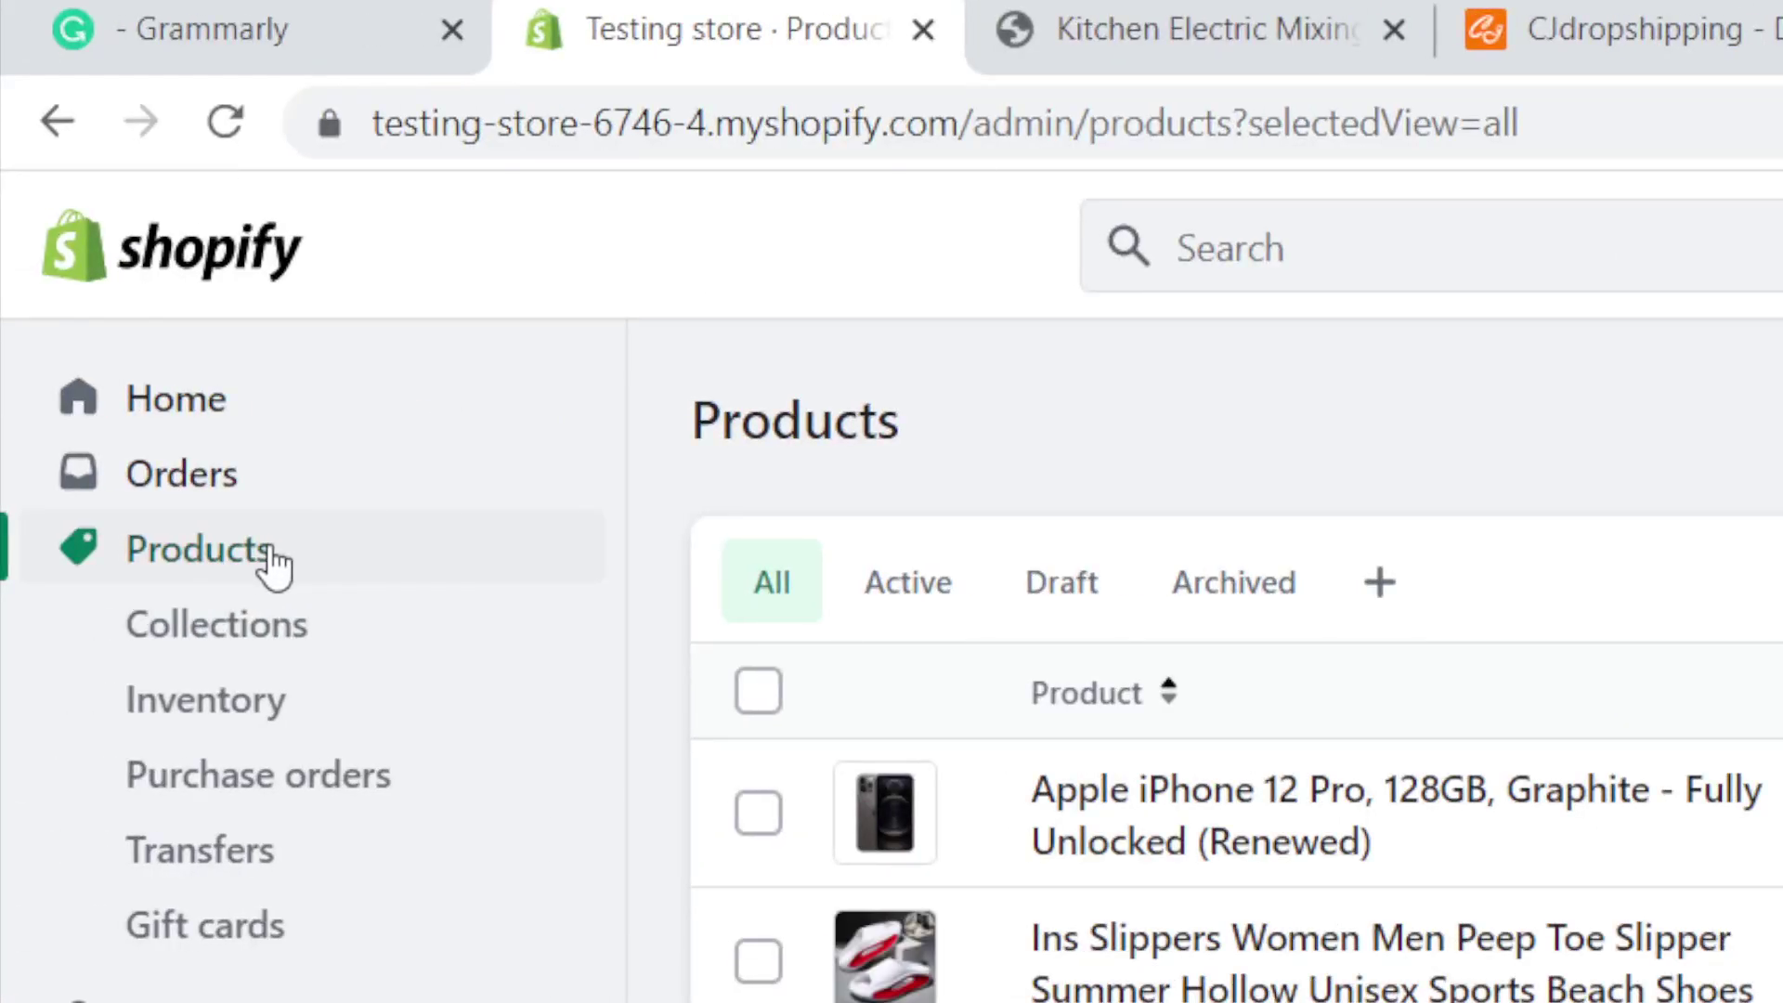
pyautogui.click(275, 557)
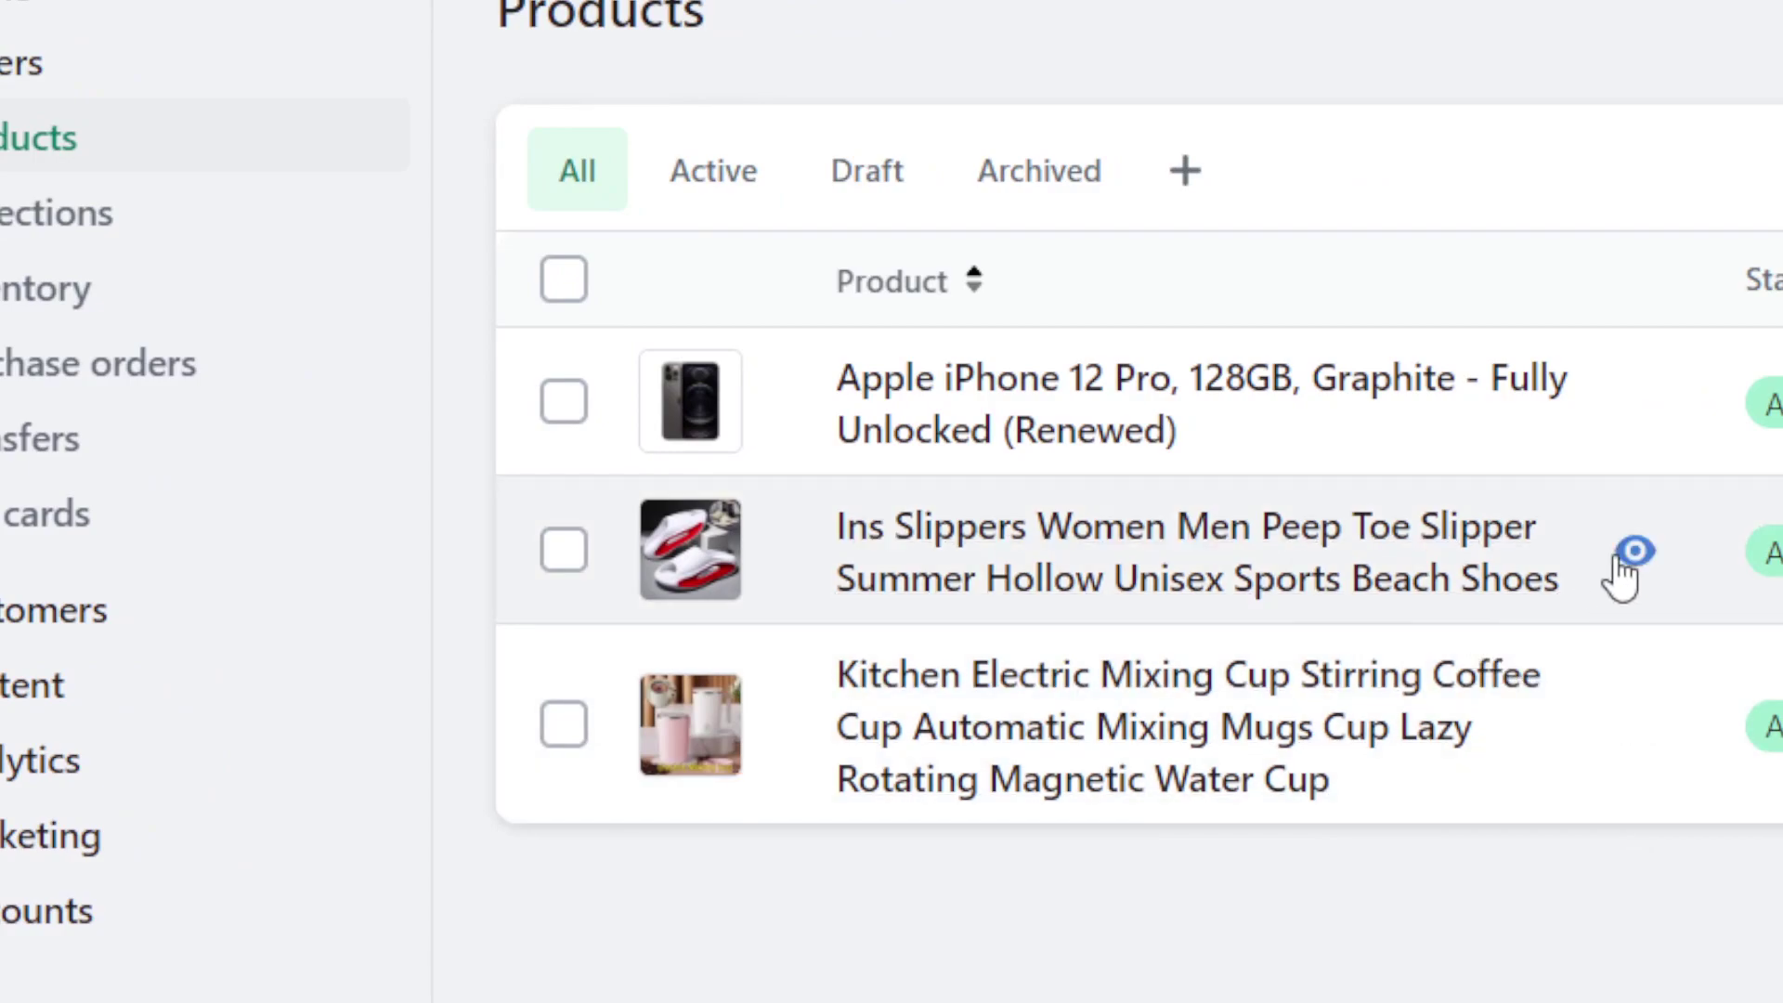
pyautogui.click(1628, 553)
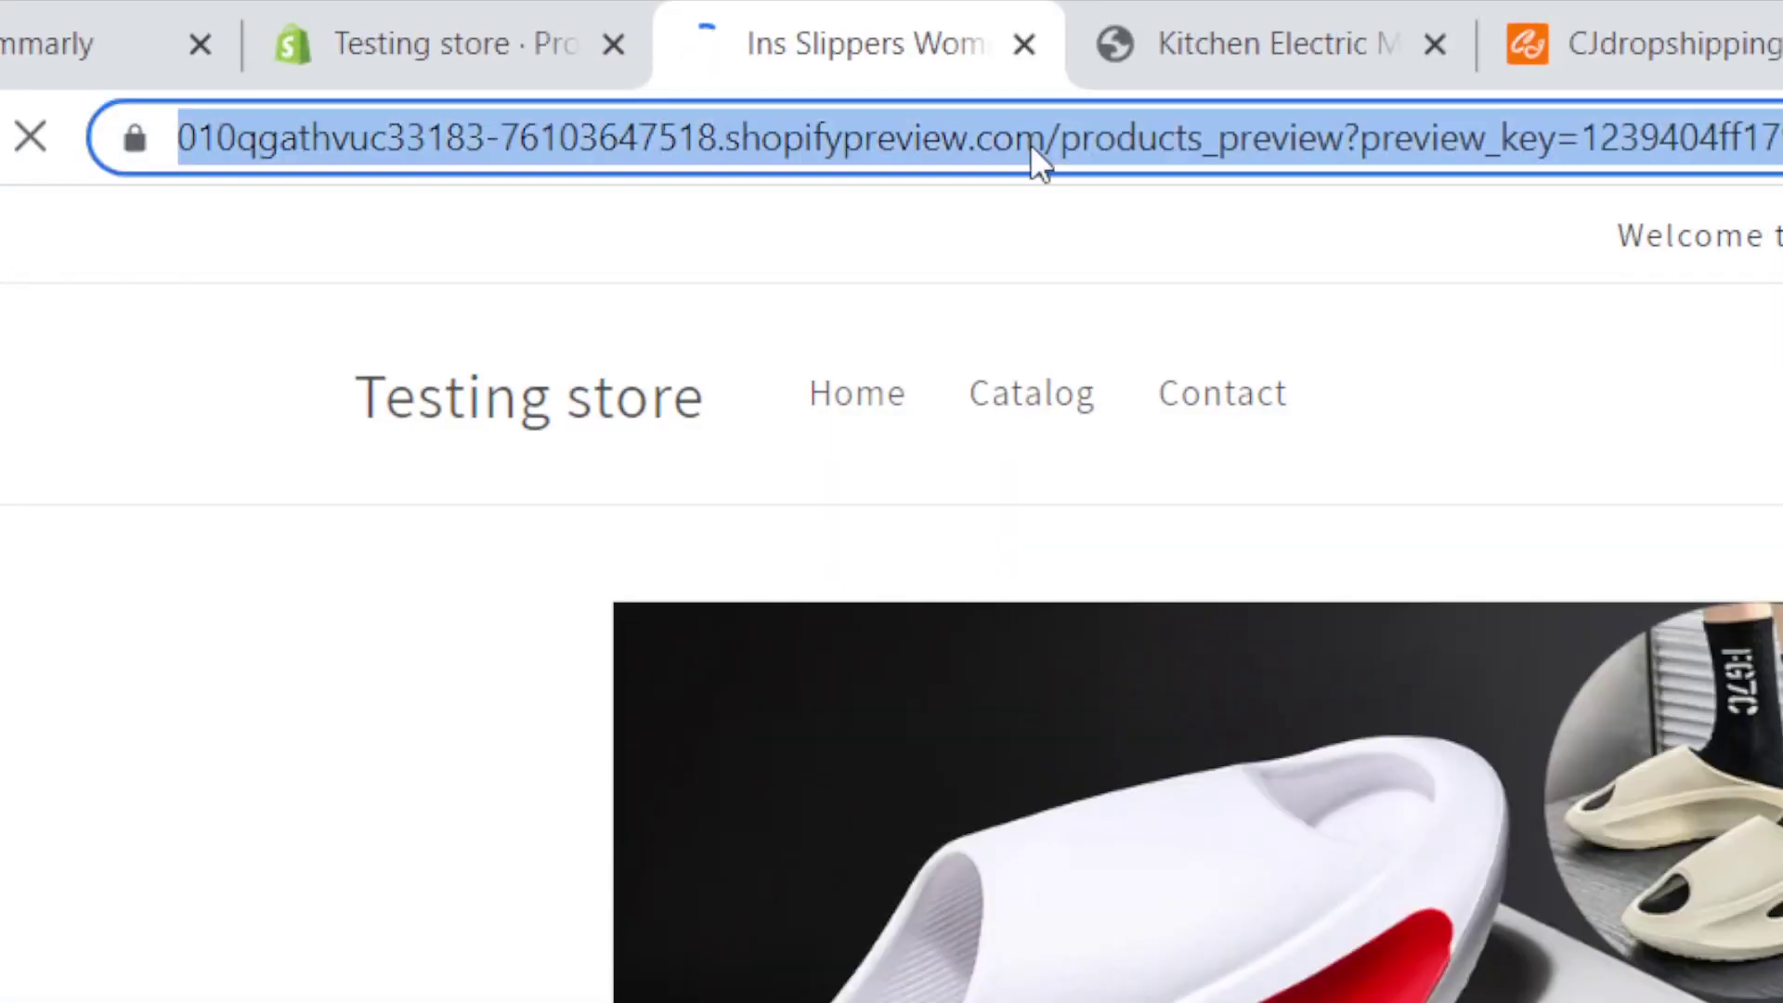
pyautogui.click(1034, 3)
# Examine the slipper's title, price and images on its storefront preview page
pyautogui.scroll(-4, 1694, 417)
pyautogui.moveTo(1778, 423); pyautogui.dragTo(1631, 373)
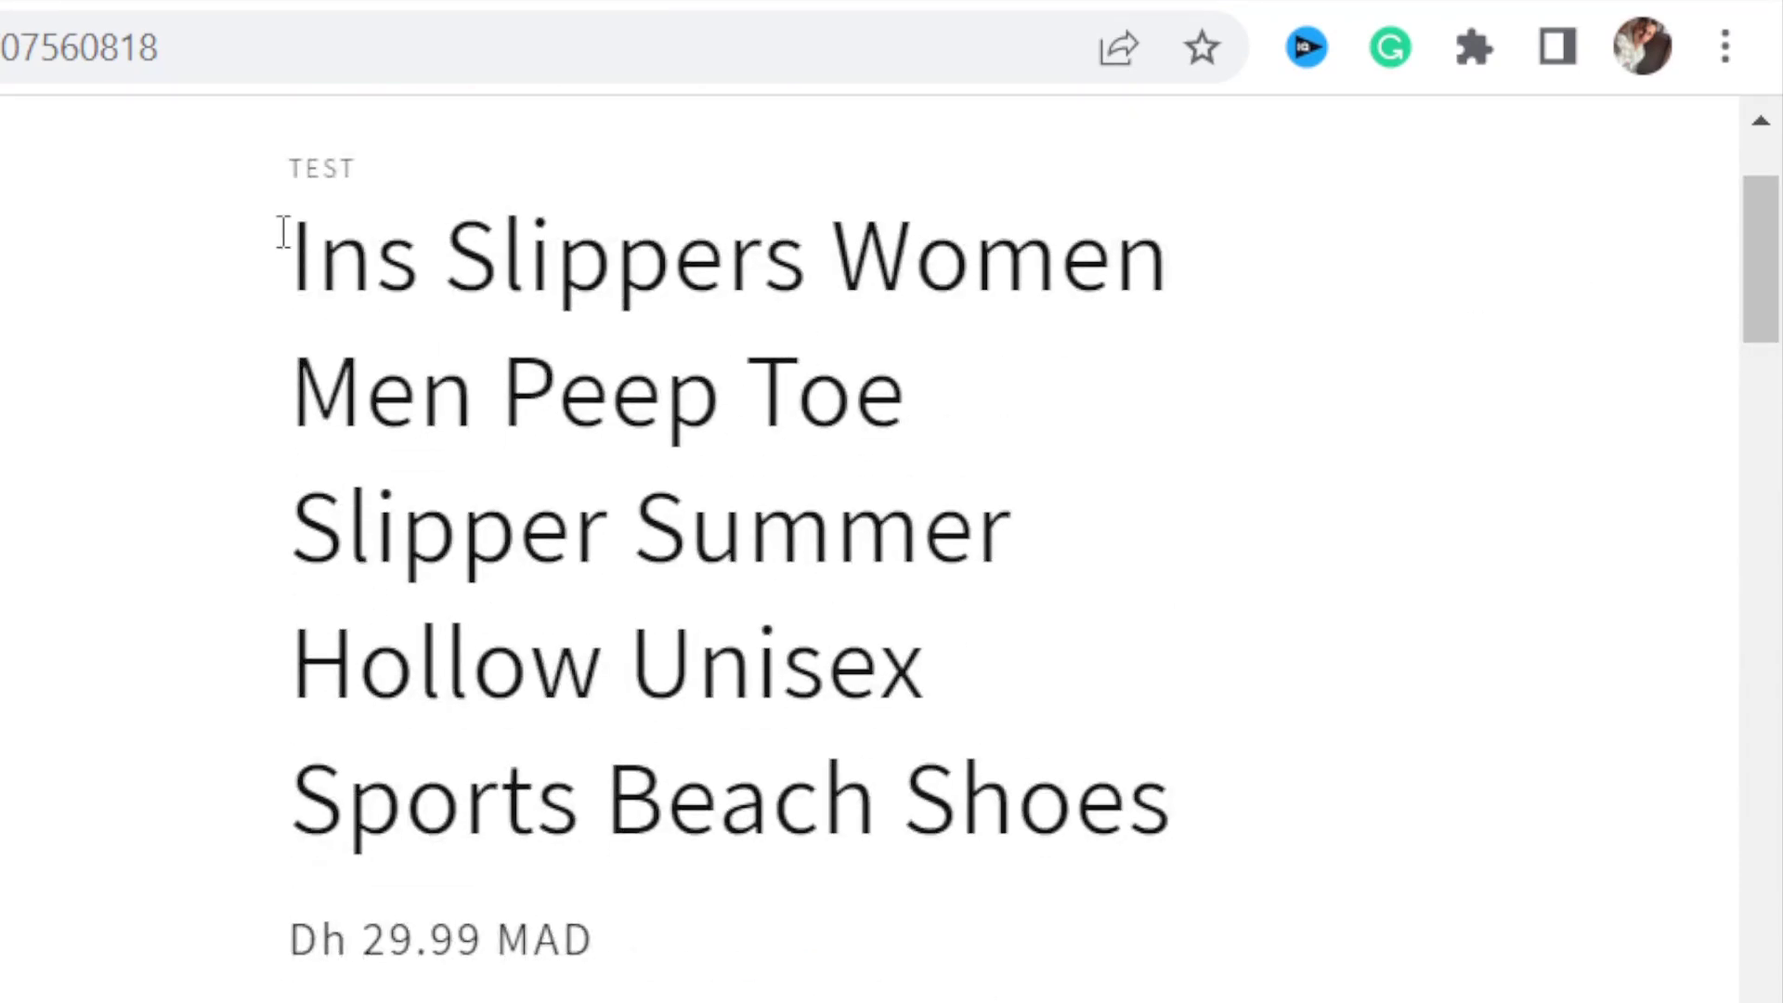
pyautogui.moveTo(284, 232); pyautogui.dragTo(1127, 800)
pyautogui.doubleClick(1129, 808)
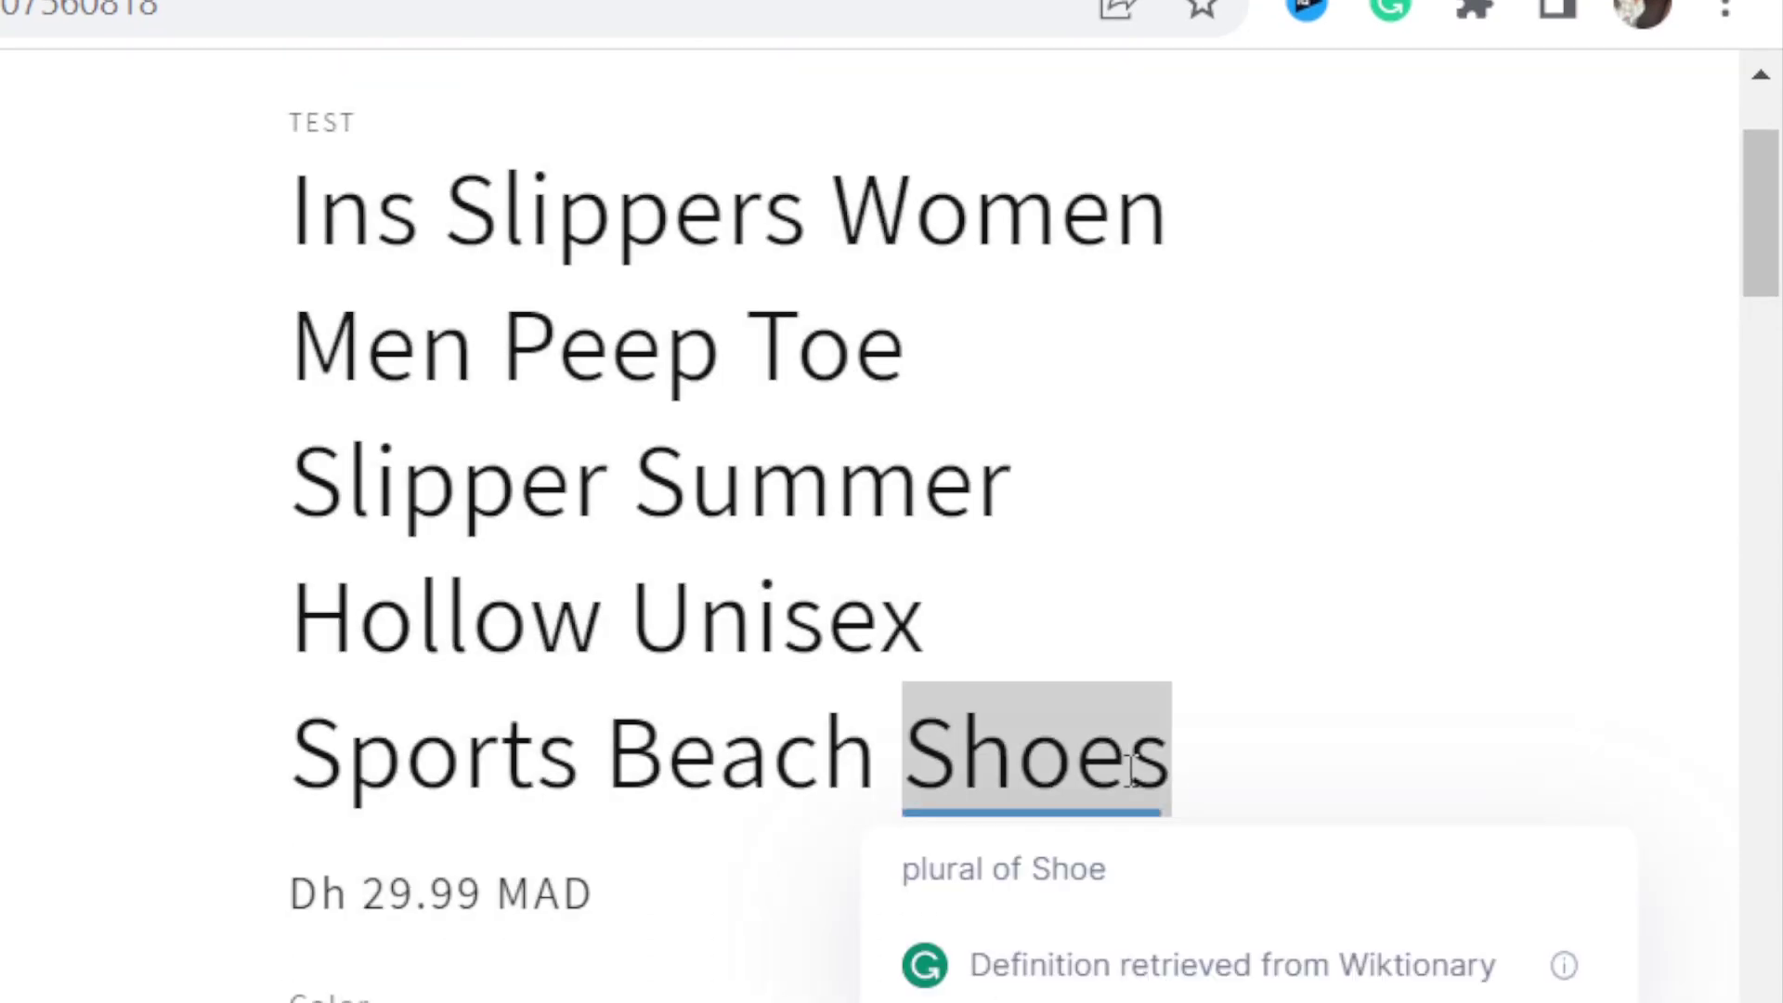
pyautogui.click(1129, 775)
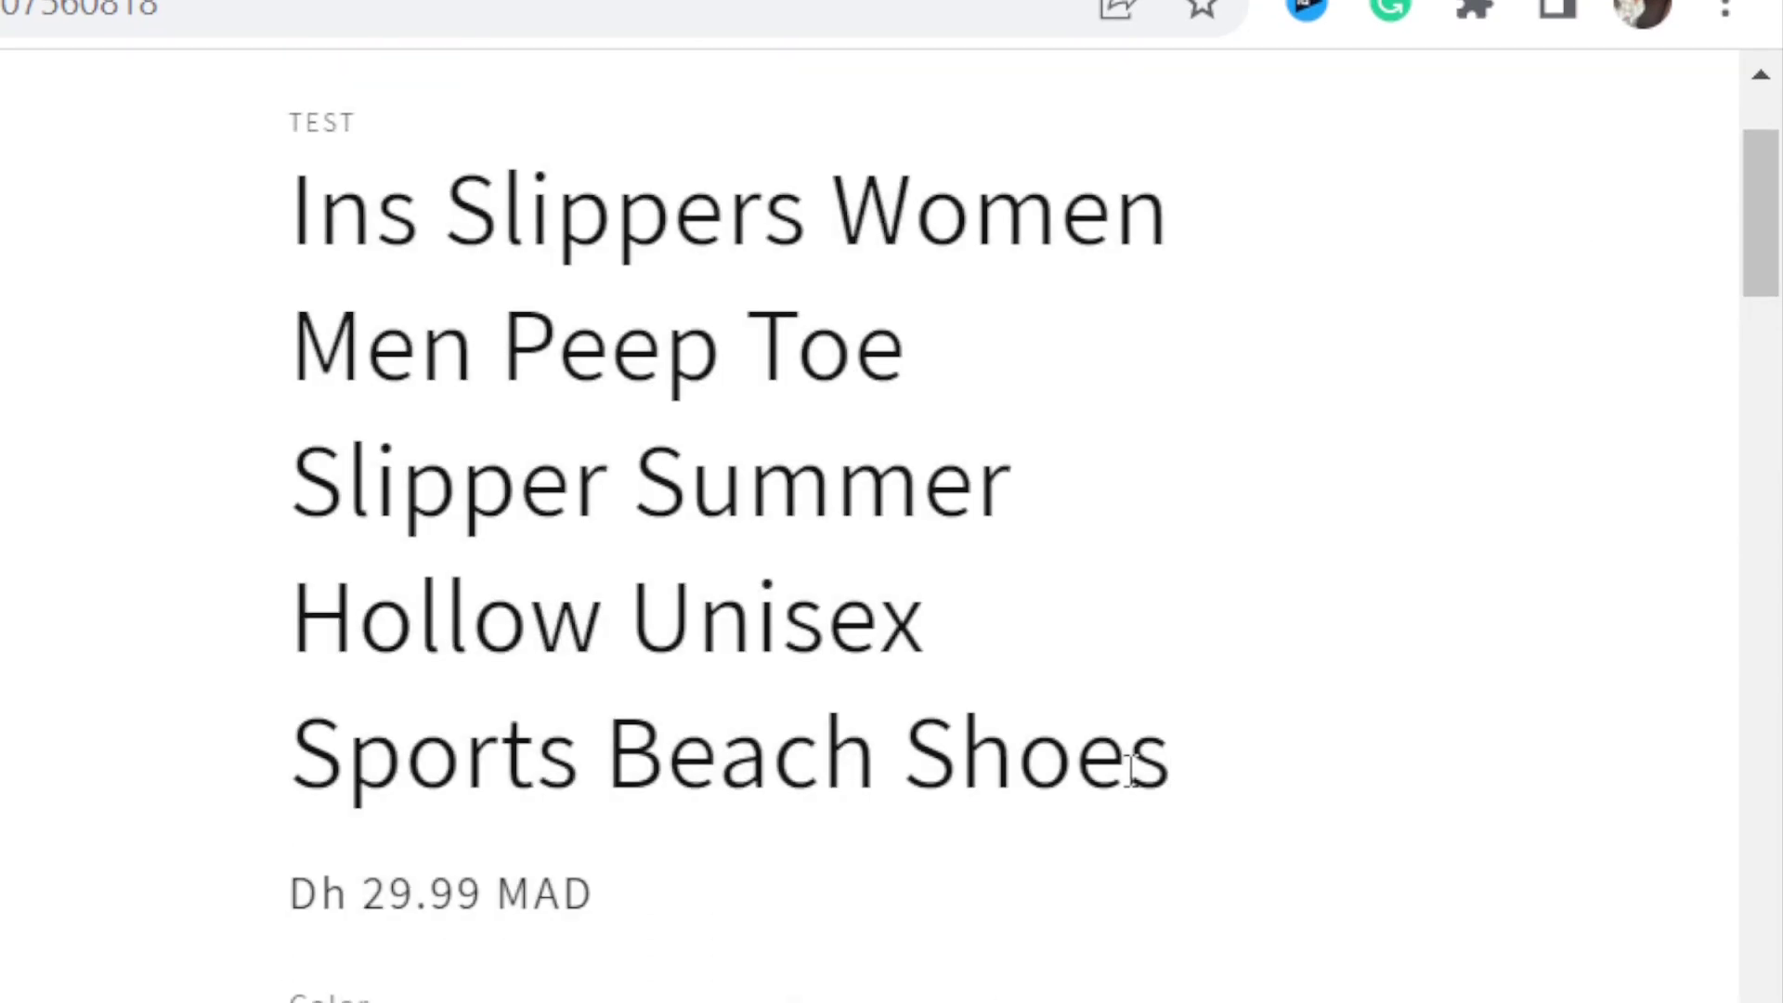
pyautogui.moveTo(1197, 863); pyautogui.dragTo(340, 249)
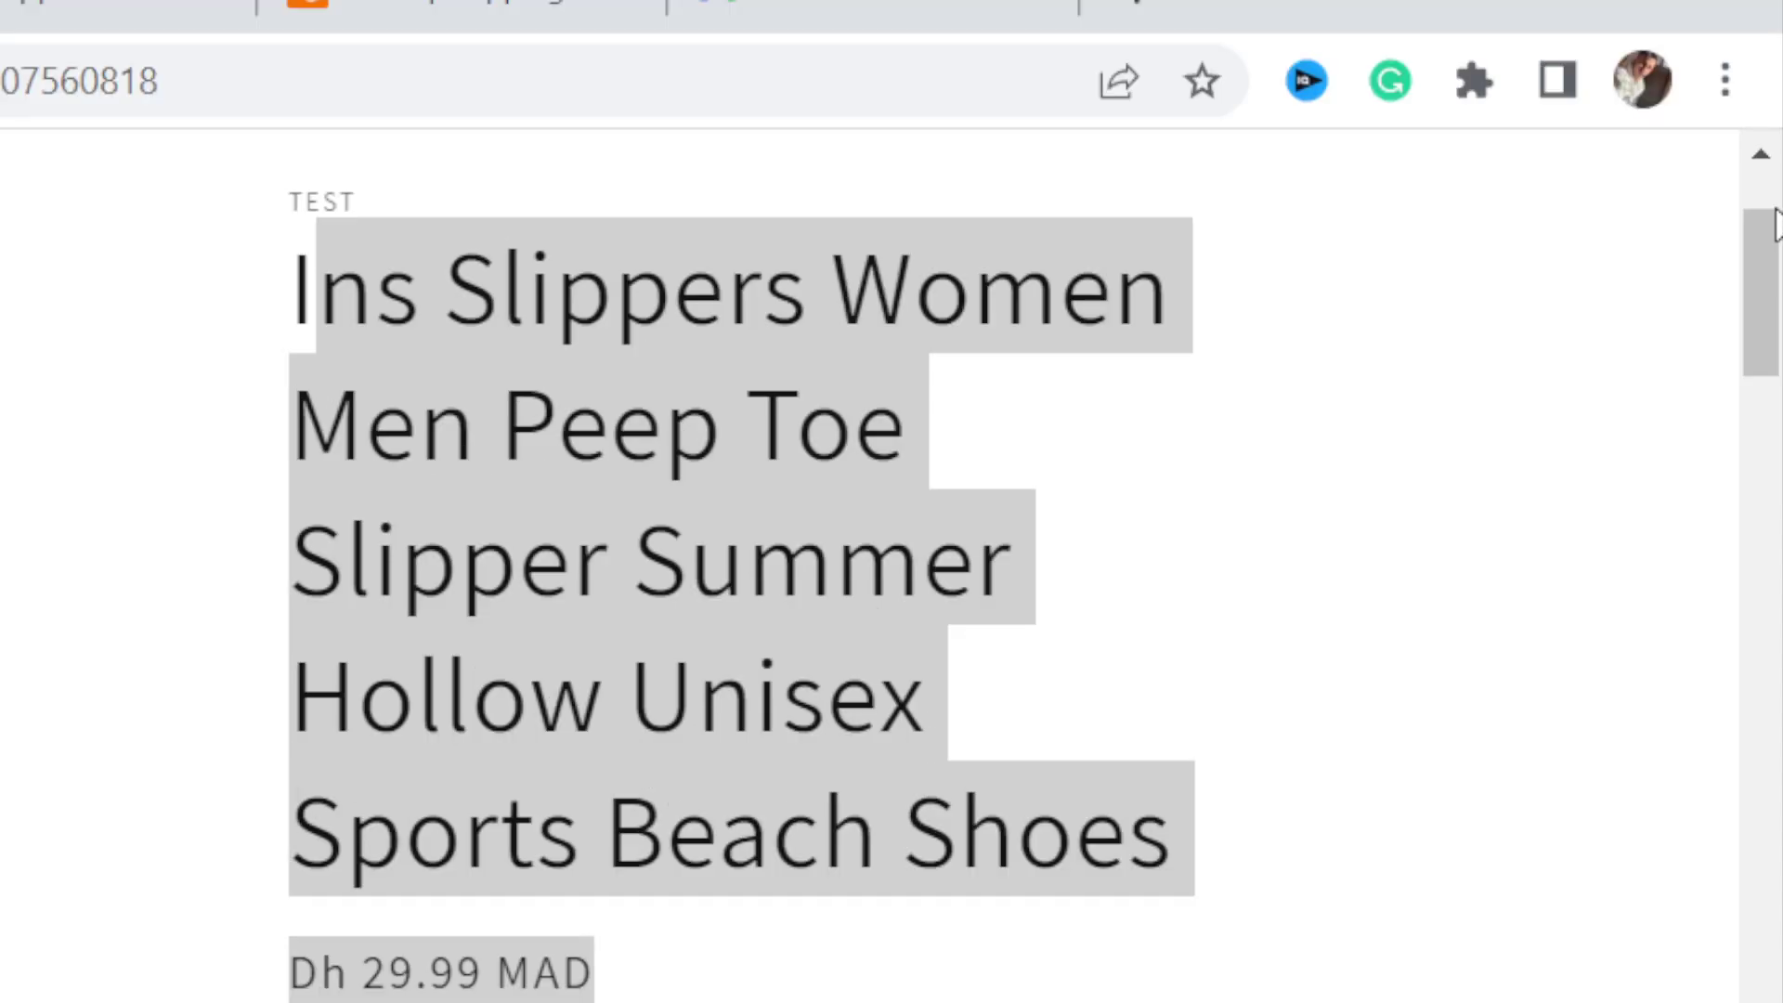
pyautogui.moveTo(1757, 153); pyautogui.dragTo(1757, 101)
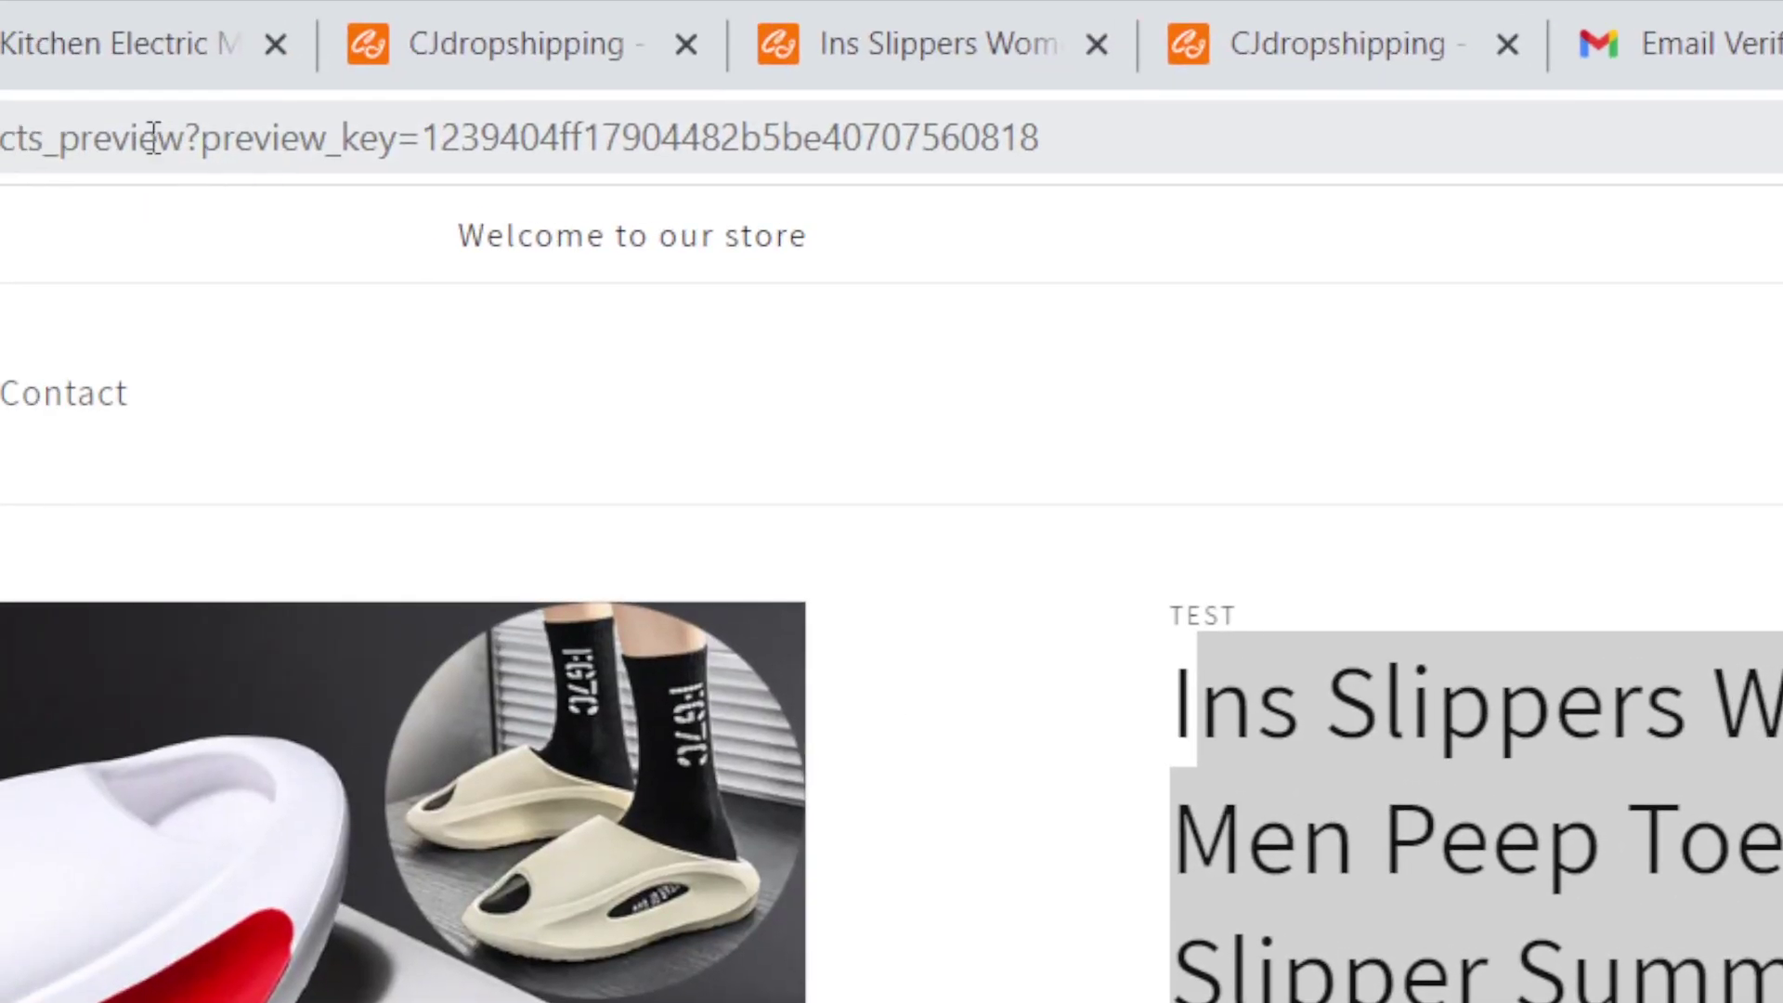
pyautogui.click(18, 81)
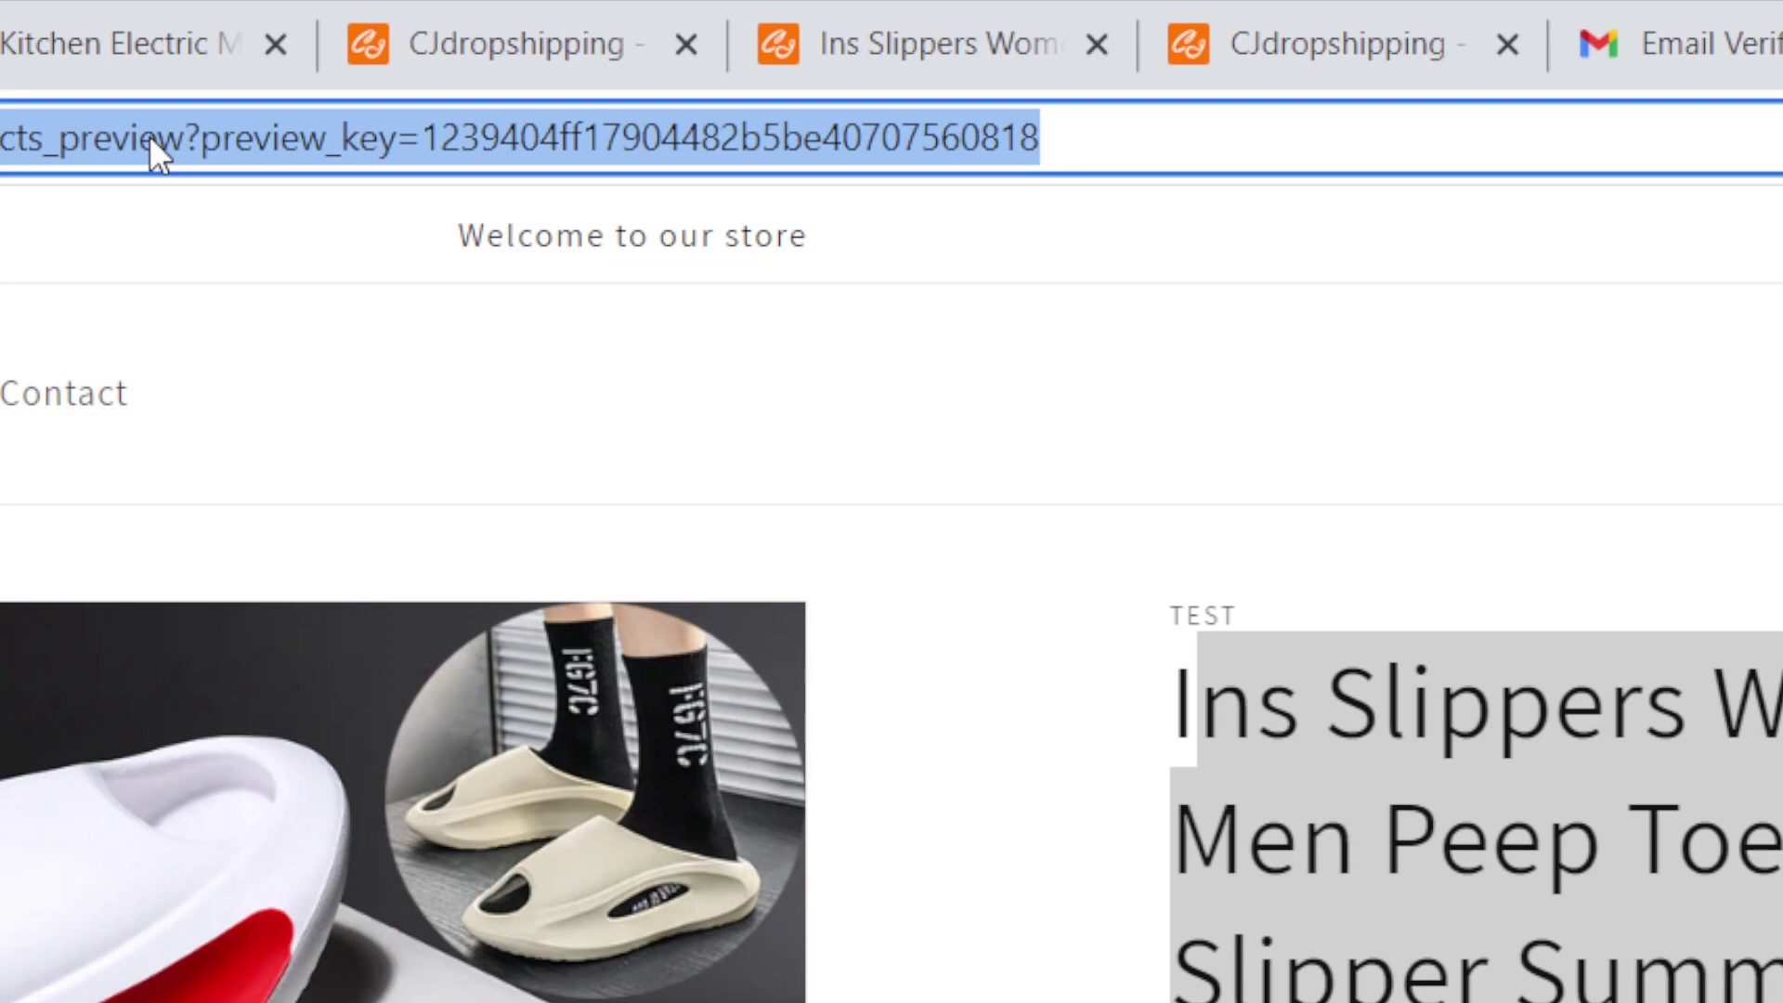
pyautogui.moveTo(1090, 740); pyautogui.dragTo(1782, 1002)
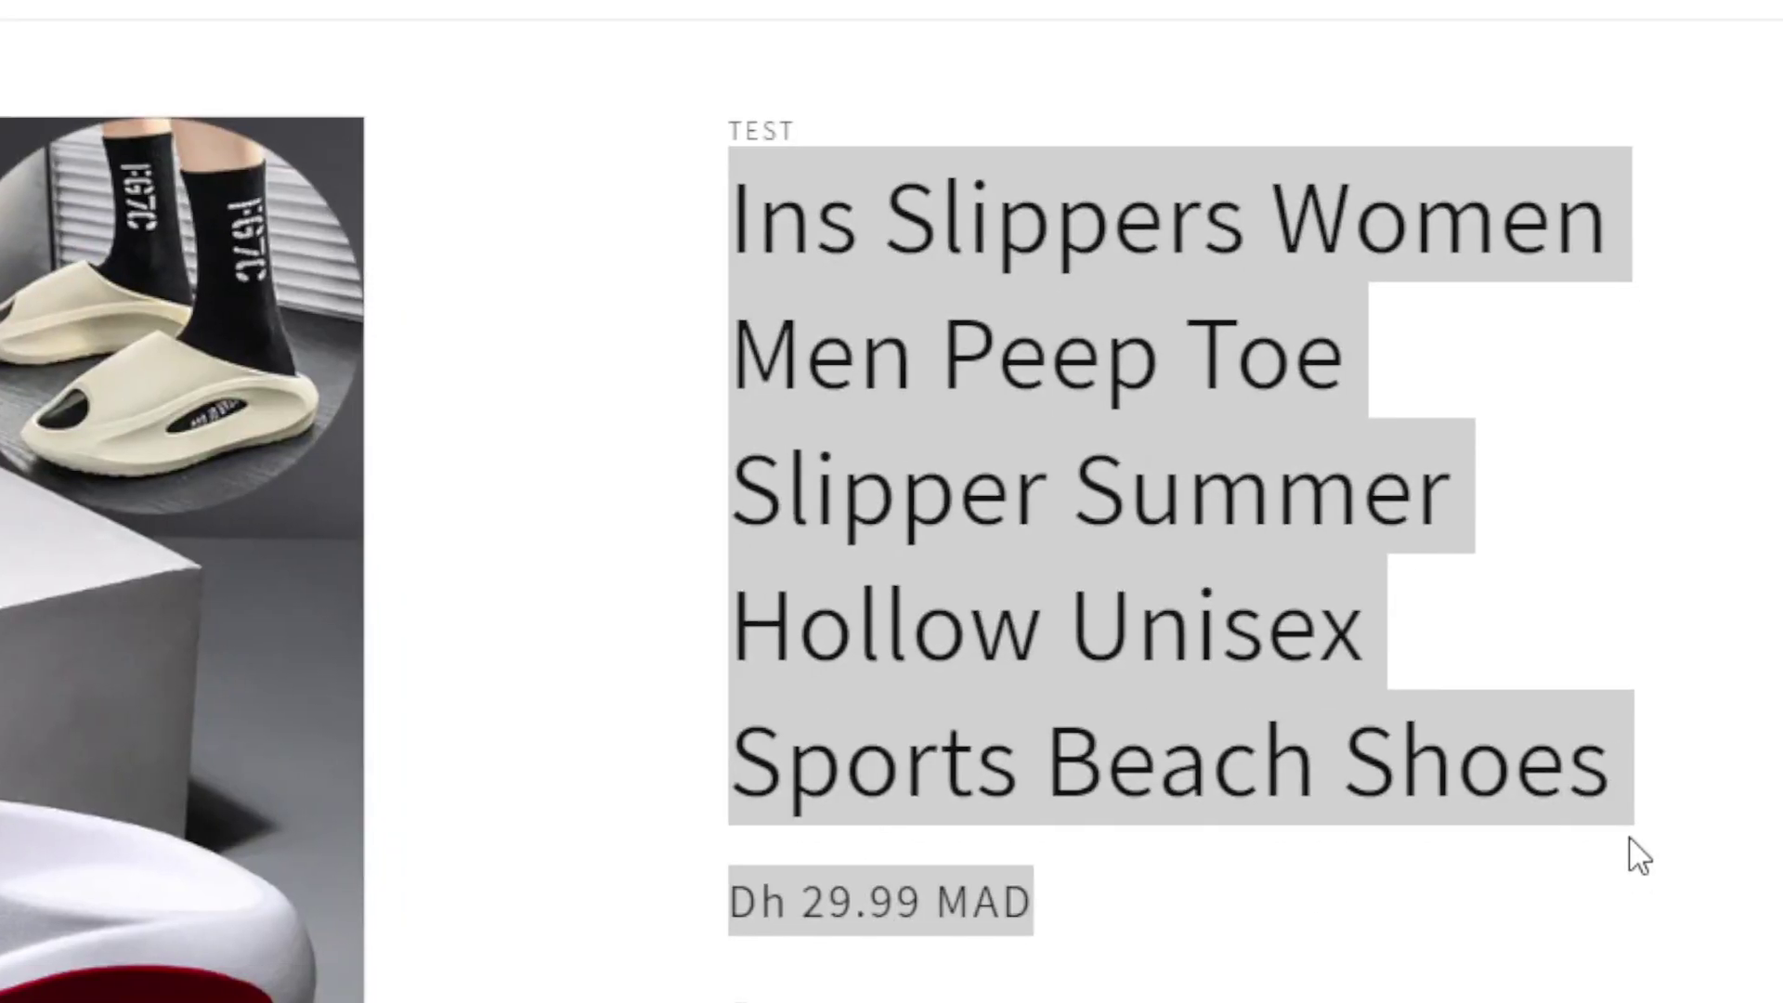
pyautogui.moveTo(1639, 854); pyautogui.dragTo(740, 283)
pyautogui.click(1632, 827)
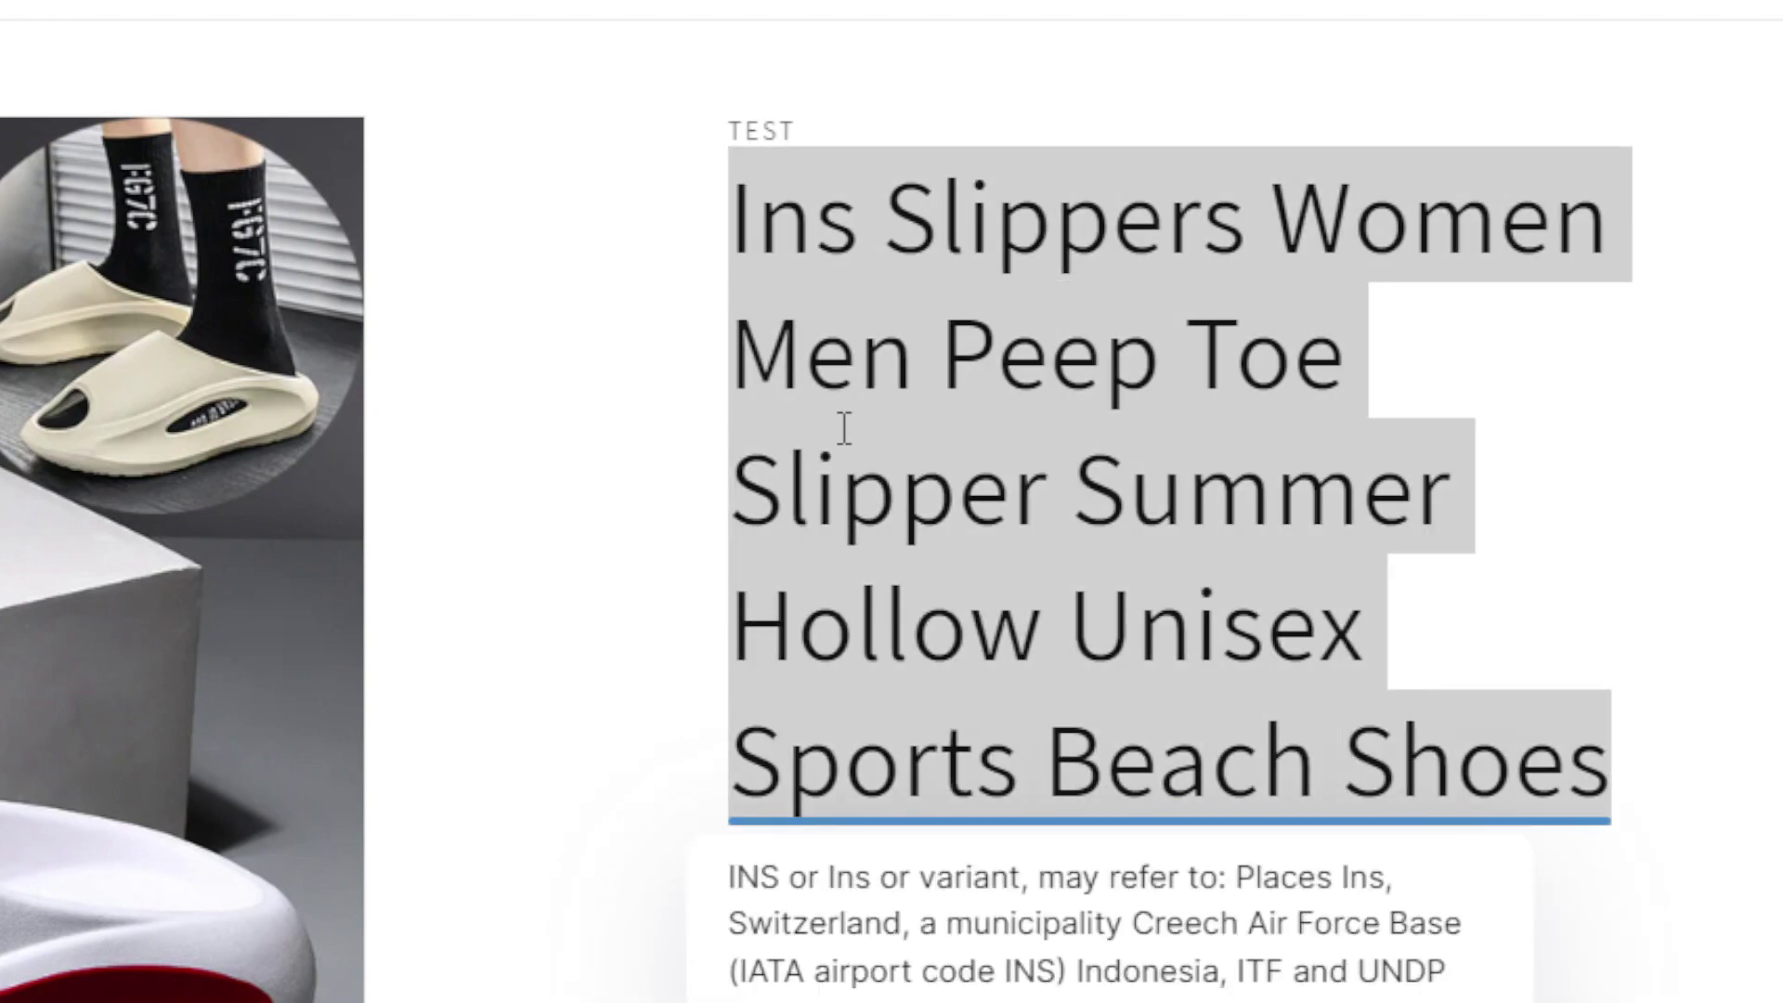